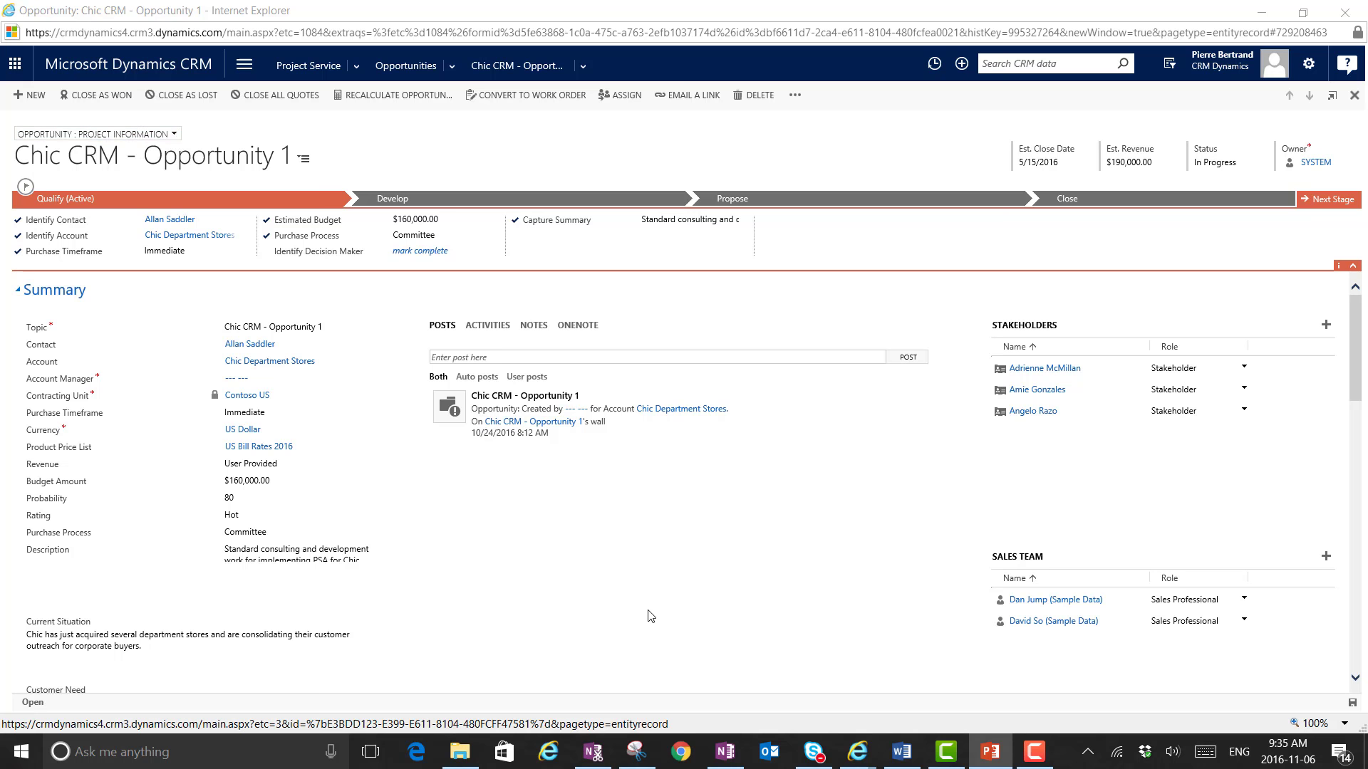
- Scroll Chic CRM - Opportunity 1 past its project and product lines to the four draft quotes
scroll(644, 597, down, 2)
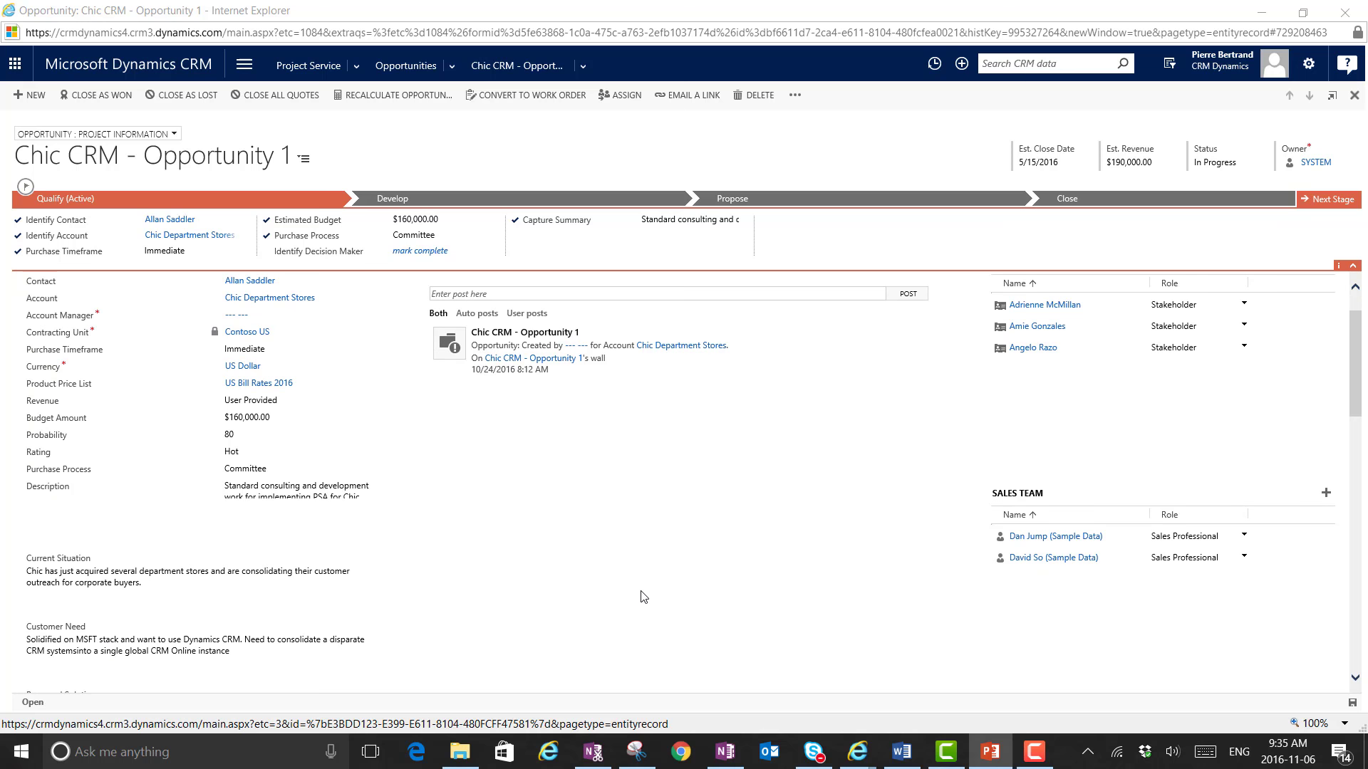
scroll(644, 597, down, 10)
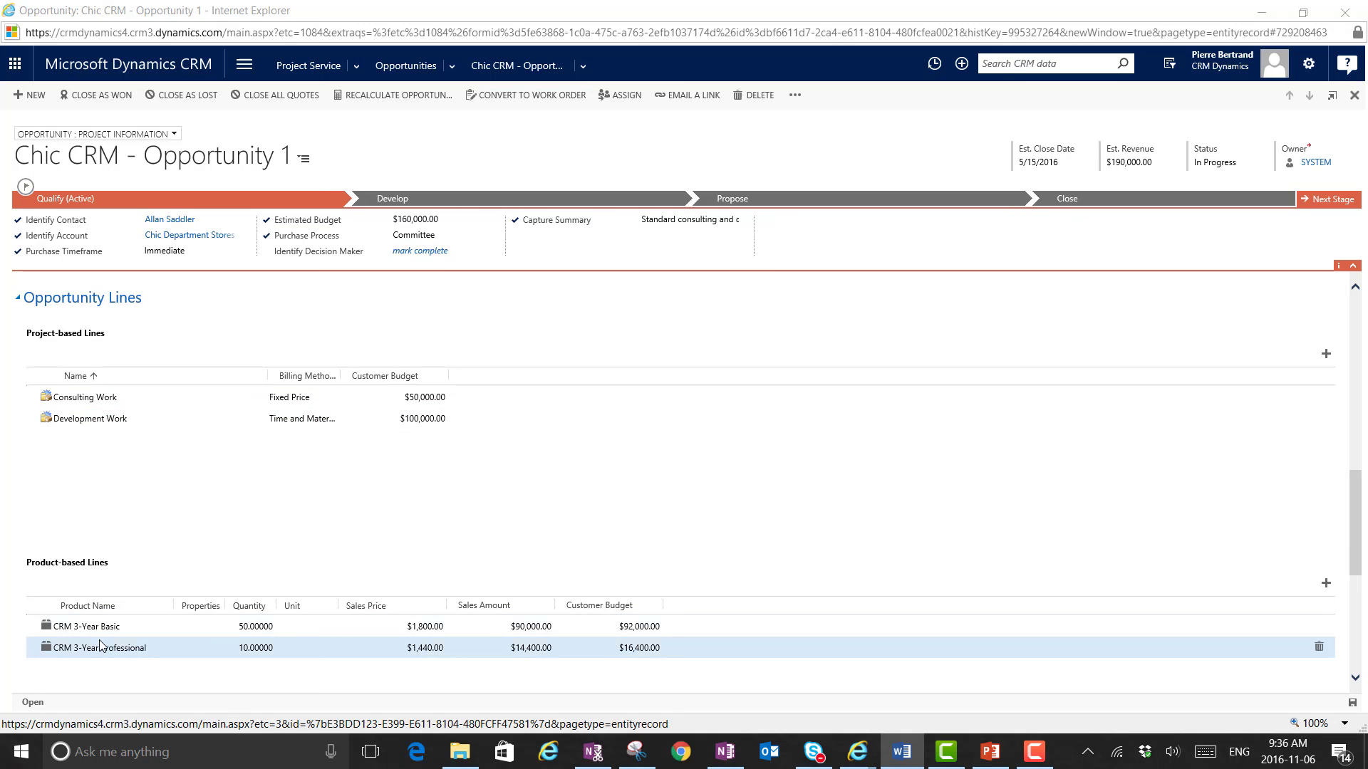
scroll(937, 599, down, 5)
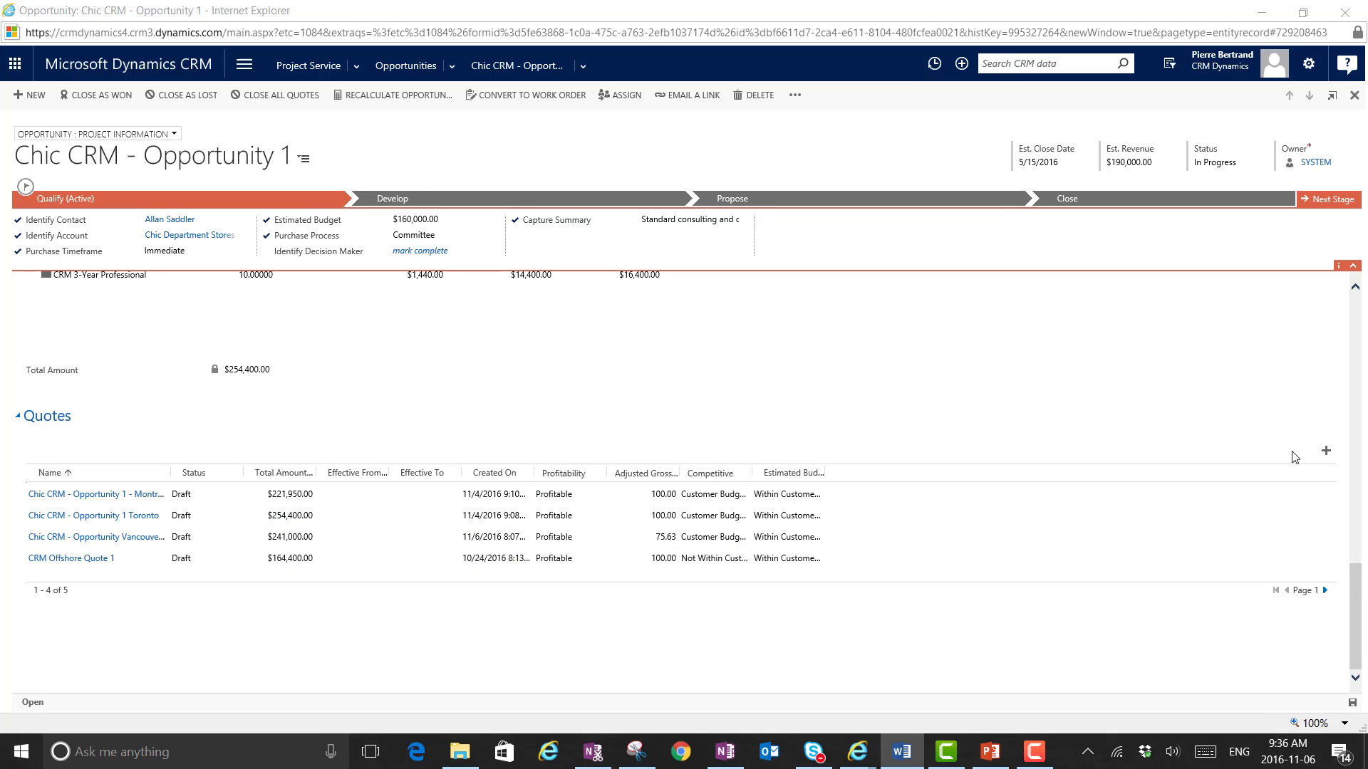
click(1326, 457)
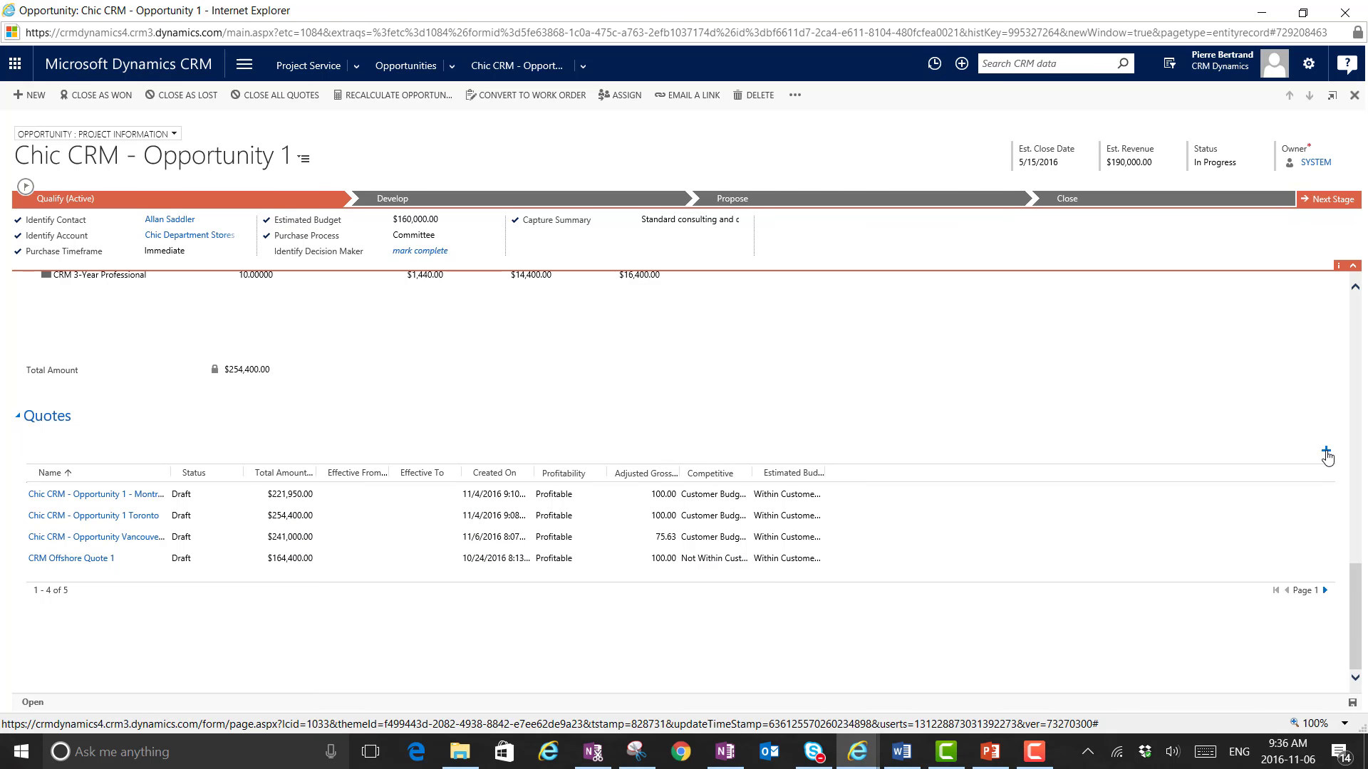
- Add a new quote for the opportunity and save it as 'Chic CRM - Opportunity 1 - Halifax'
click(1326, 456)
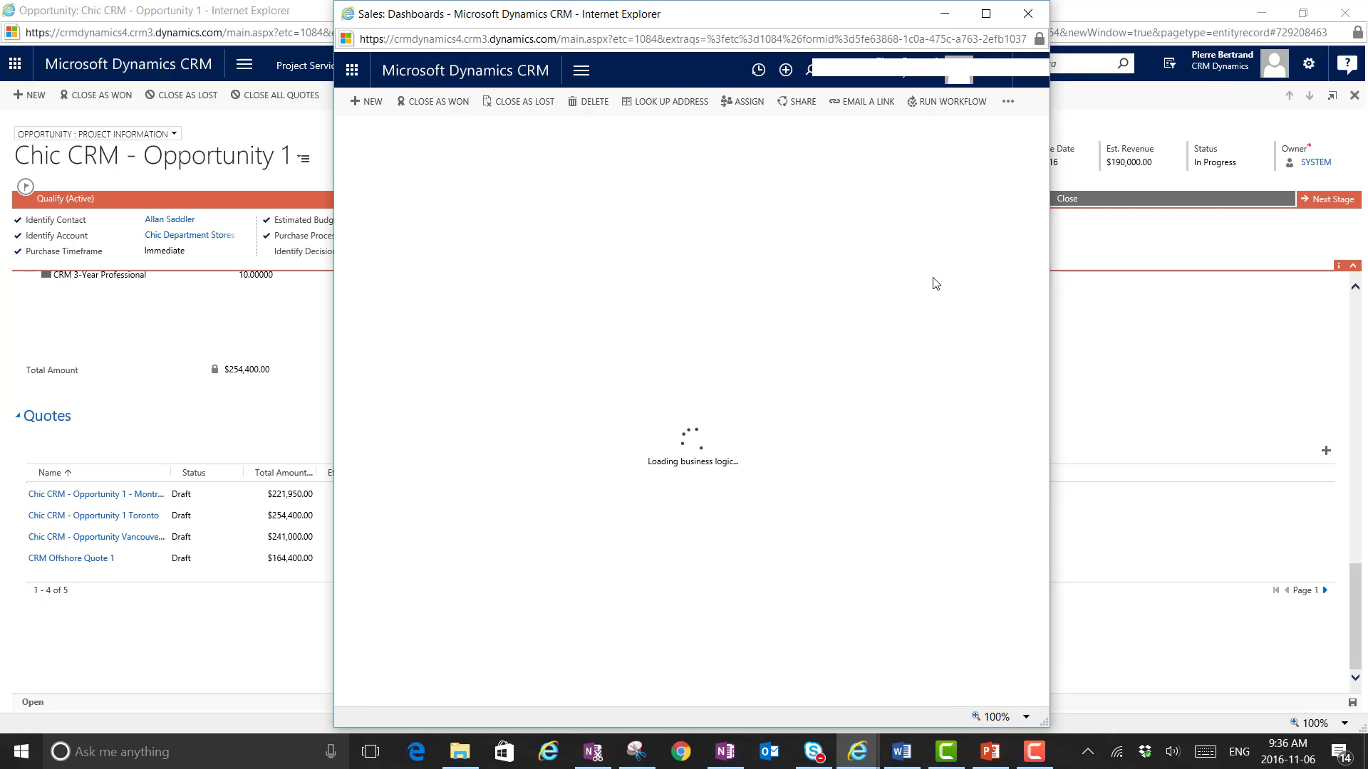
click(986, 14)
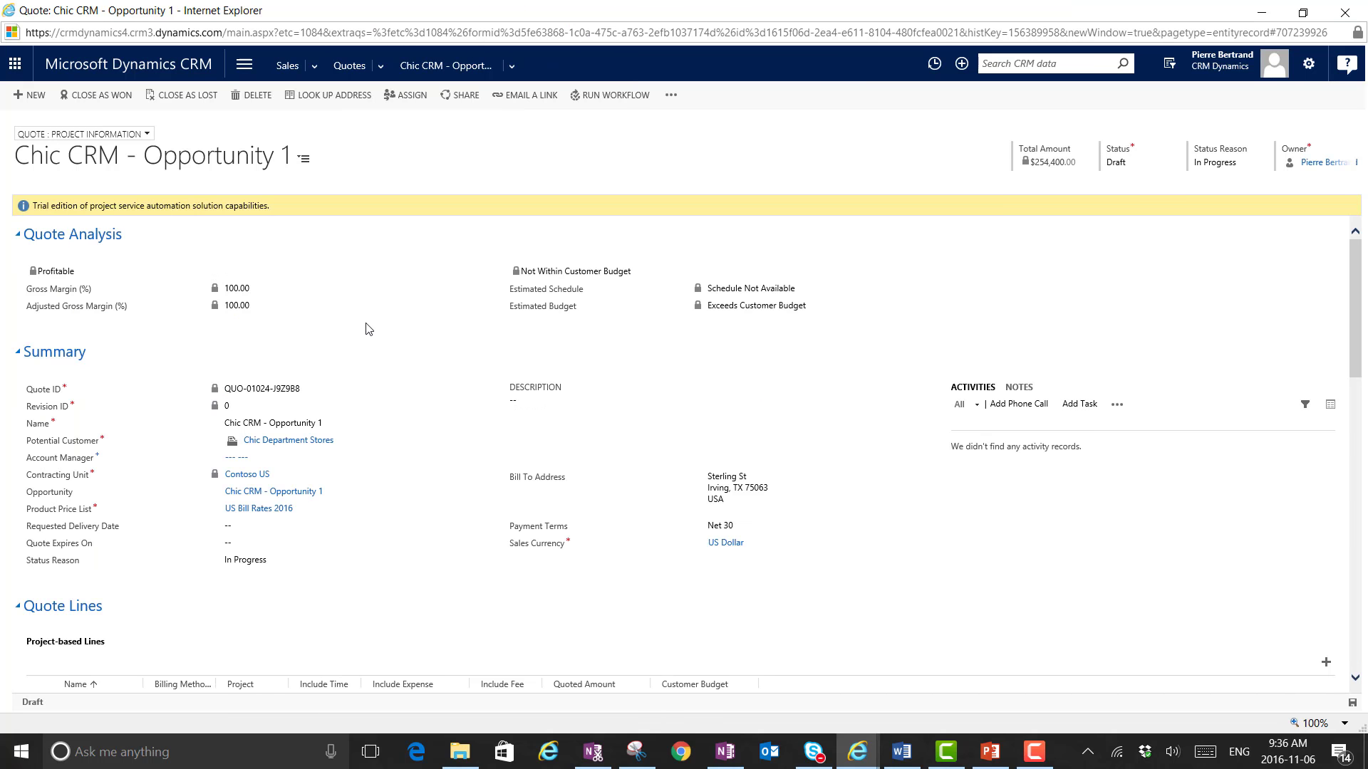
click(329, 404)
click(340, 401)
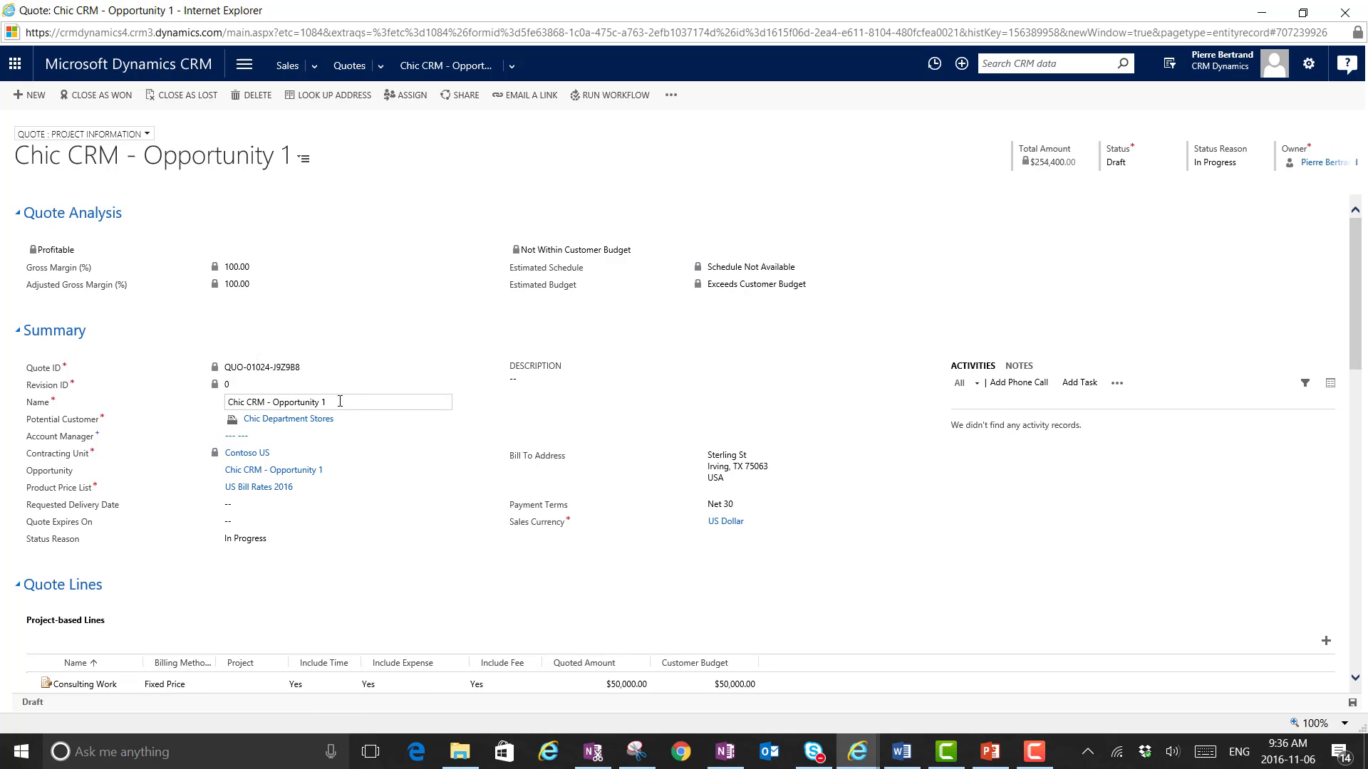
text(- J)
text(Halifax)
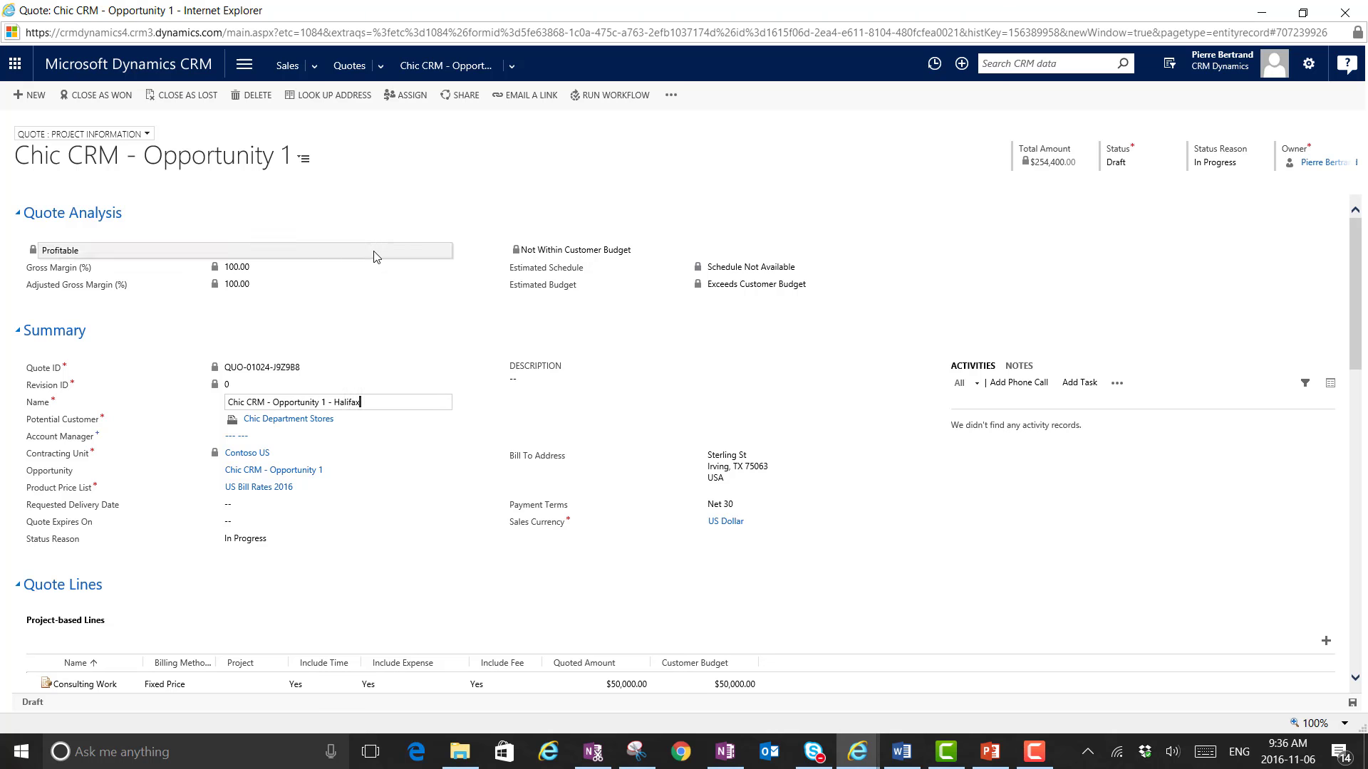
click(744, 166)
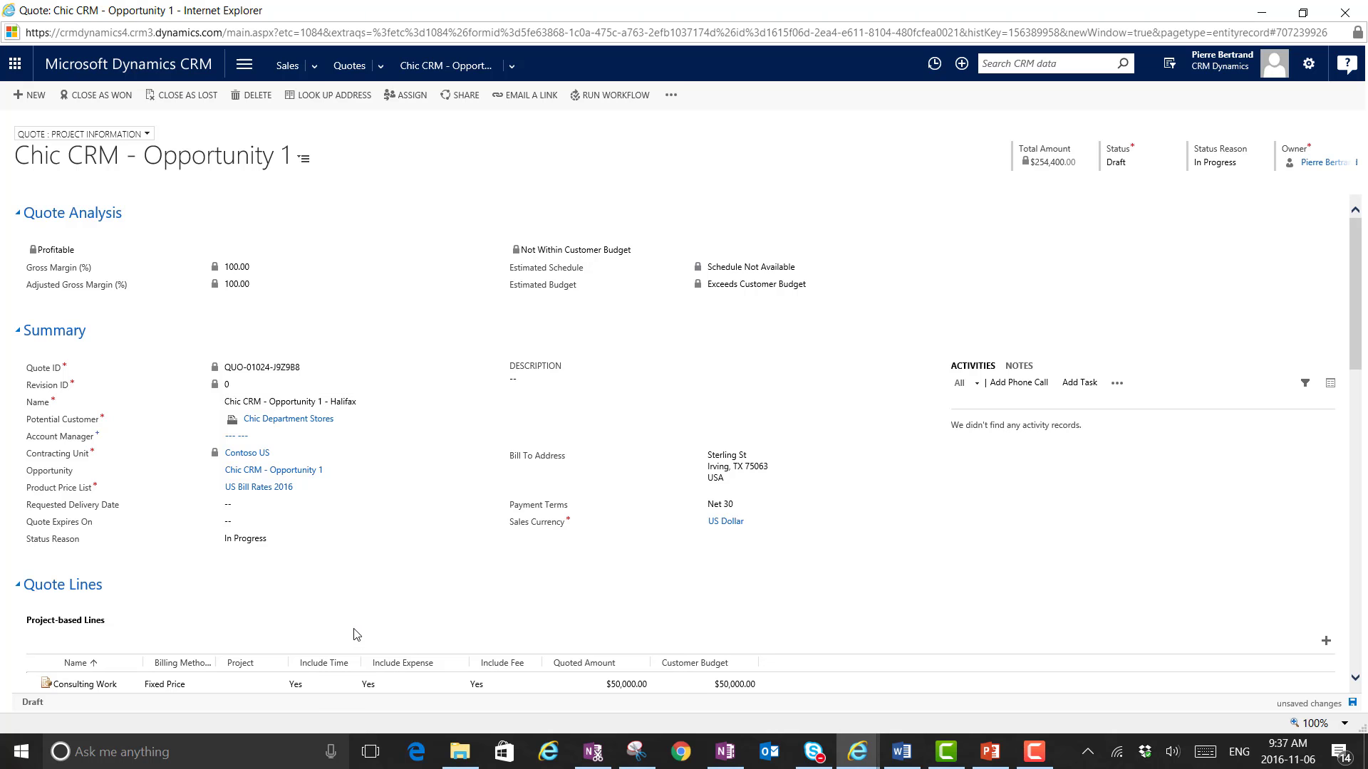
scroll(354, 617, down, 1)
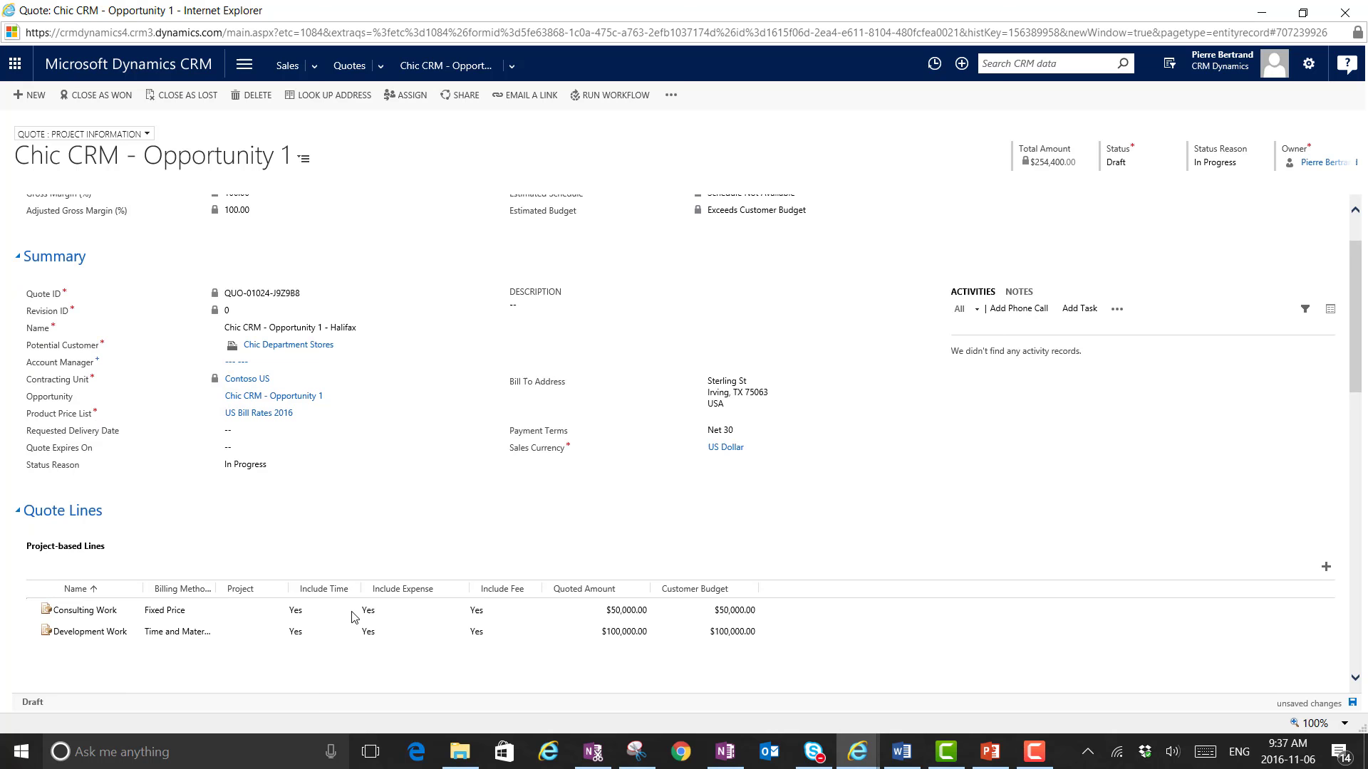
click(1351, 703)
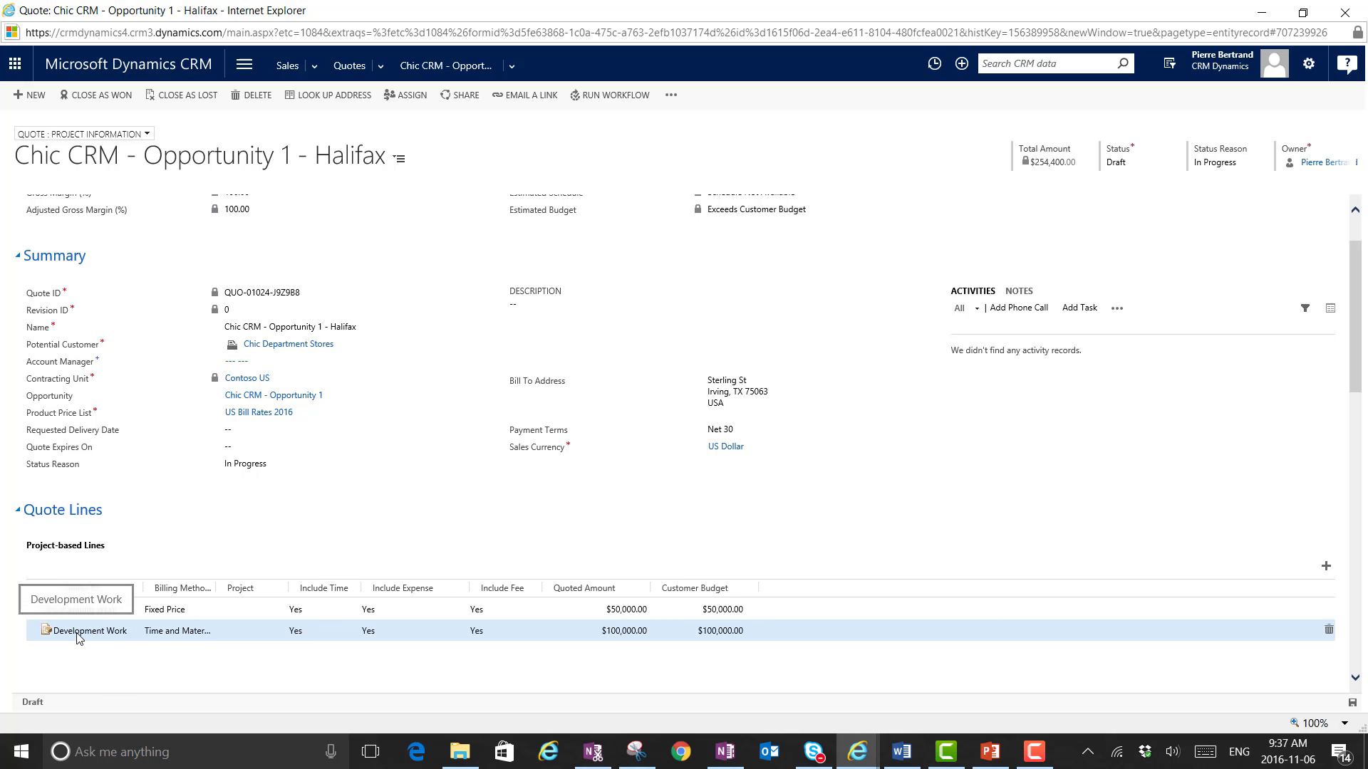
- Open the Development Work quote line and review its Chargeability View of roles and expense categories
double_click(80, 632)
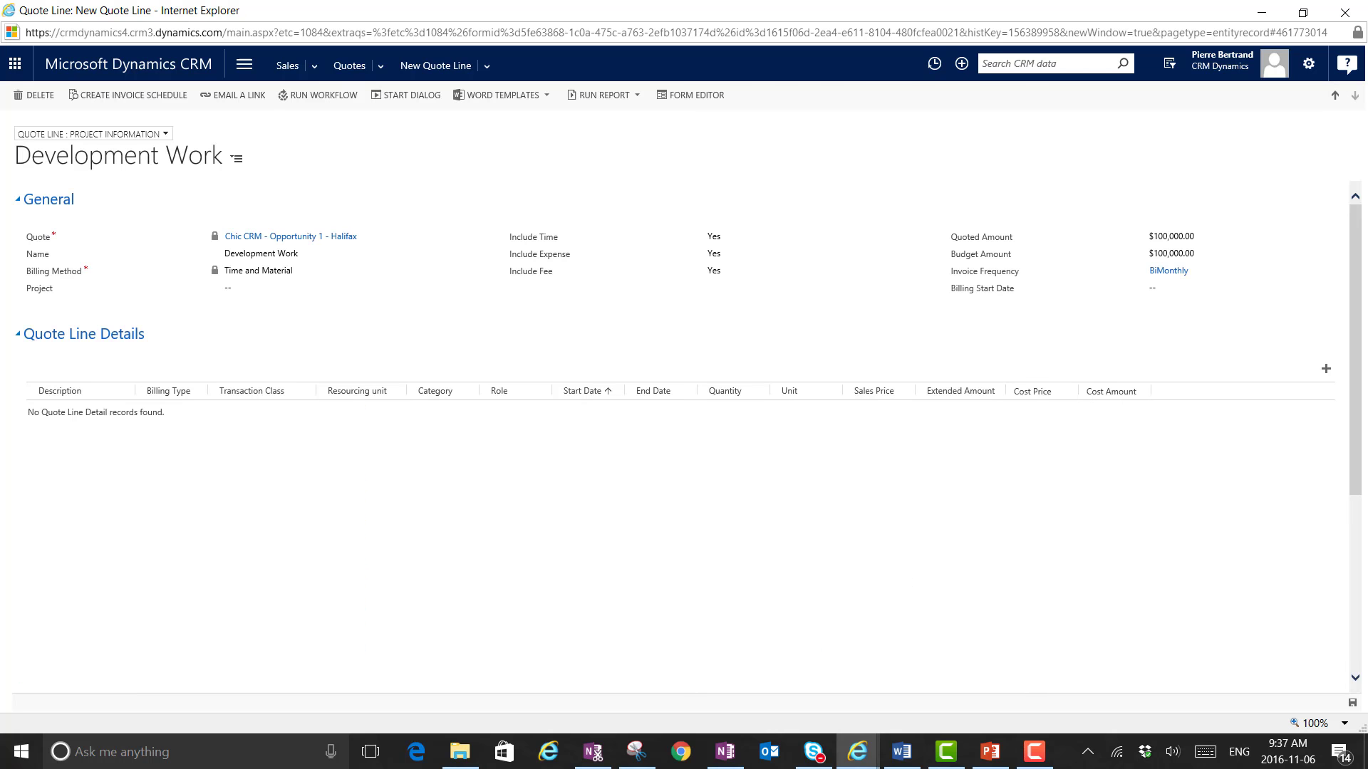
key(F10)
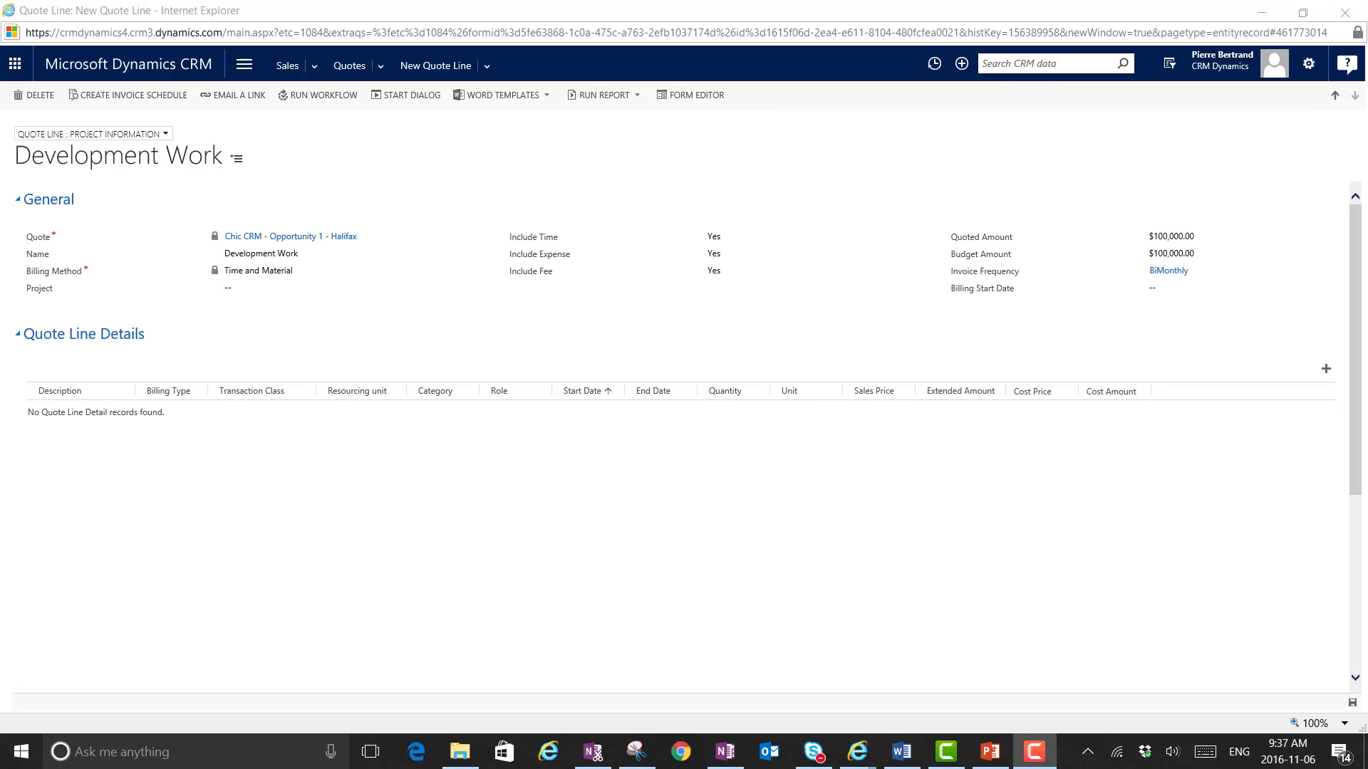
click(488, 69)
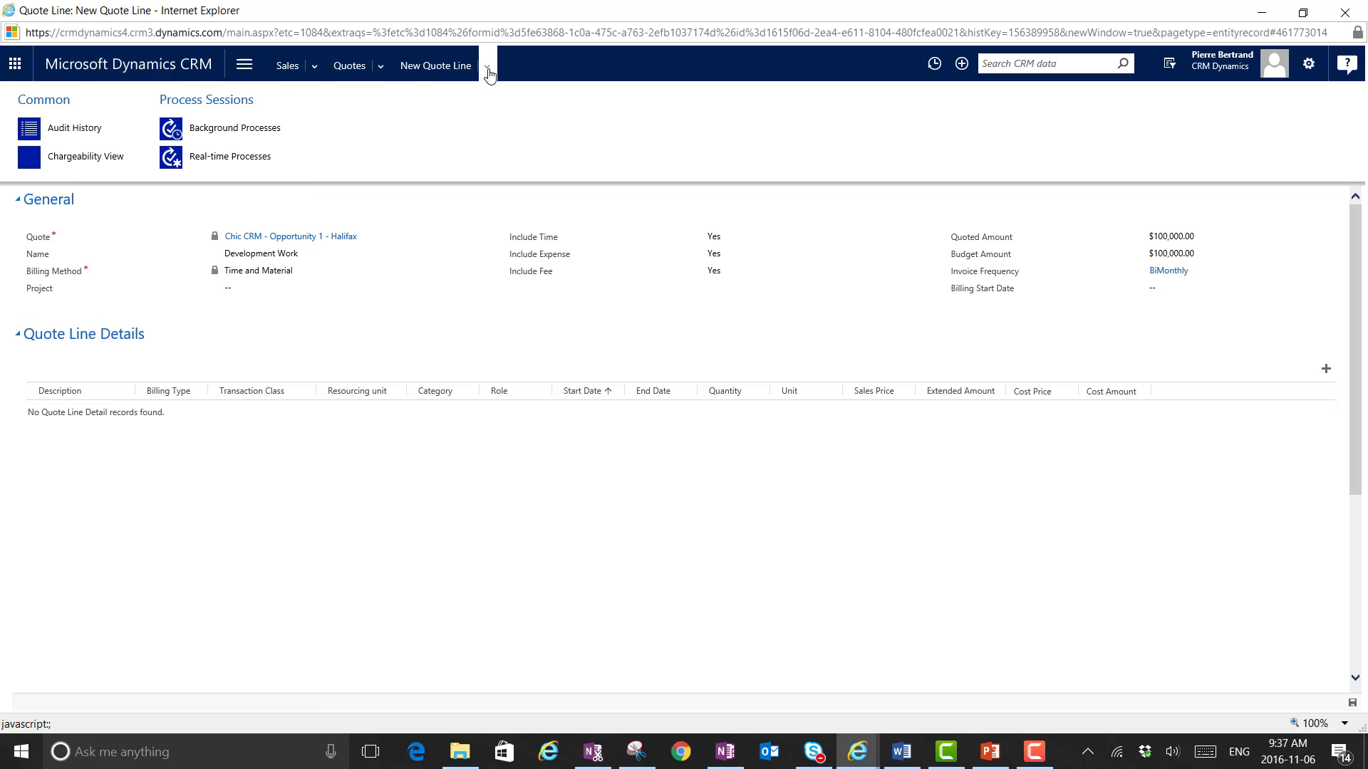
click(73, 158)
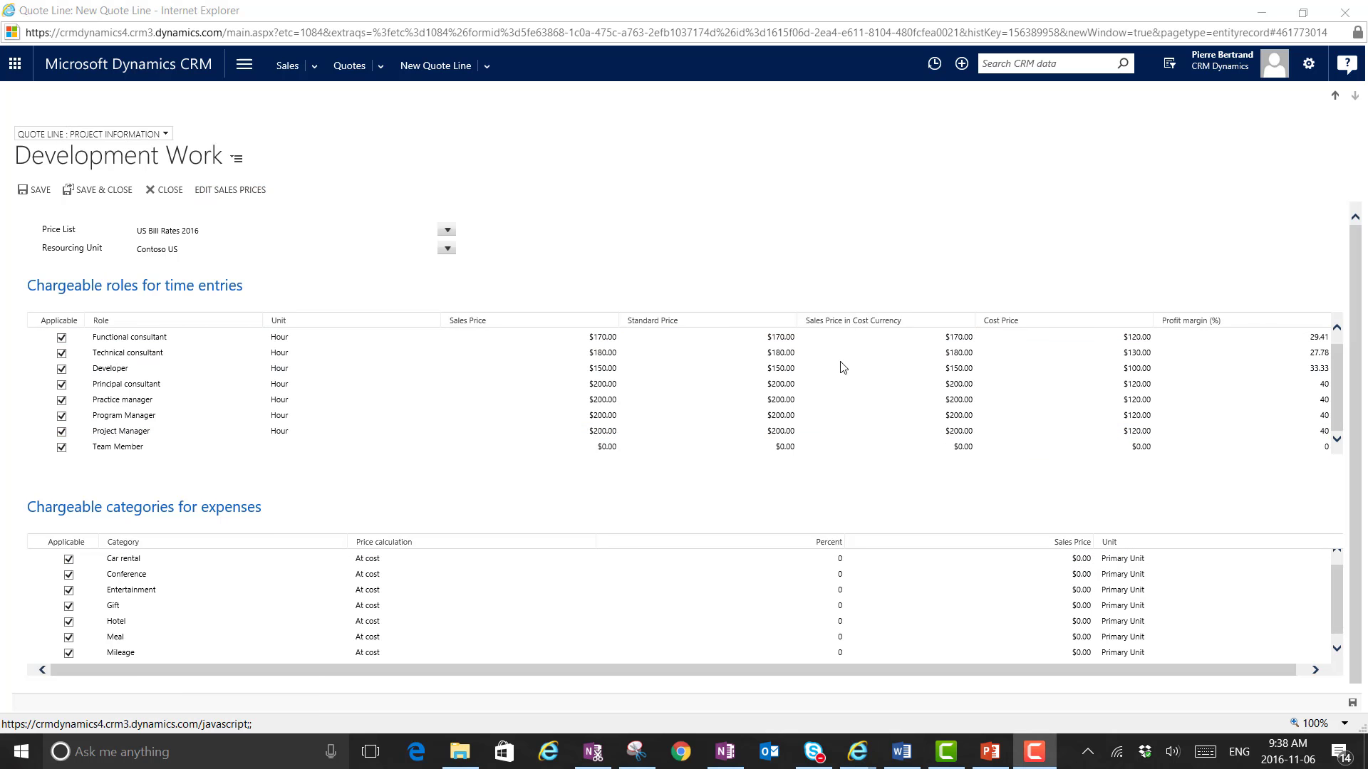
click(416, 68)
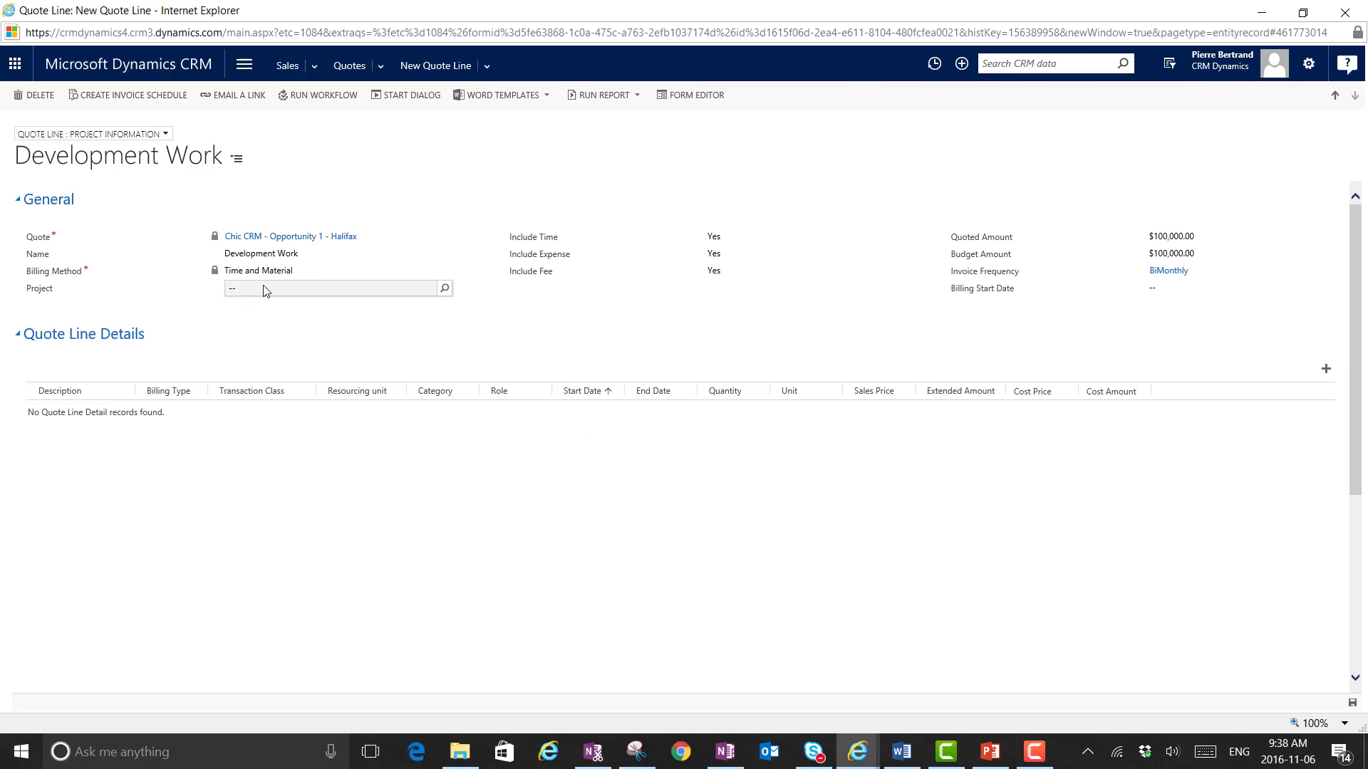
- Create project 'Halifax development' from the Agile Template for this line and open its record
click(445, 288)
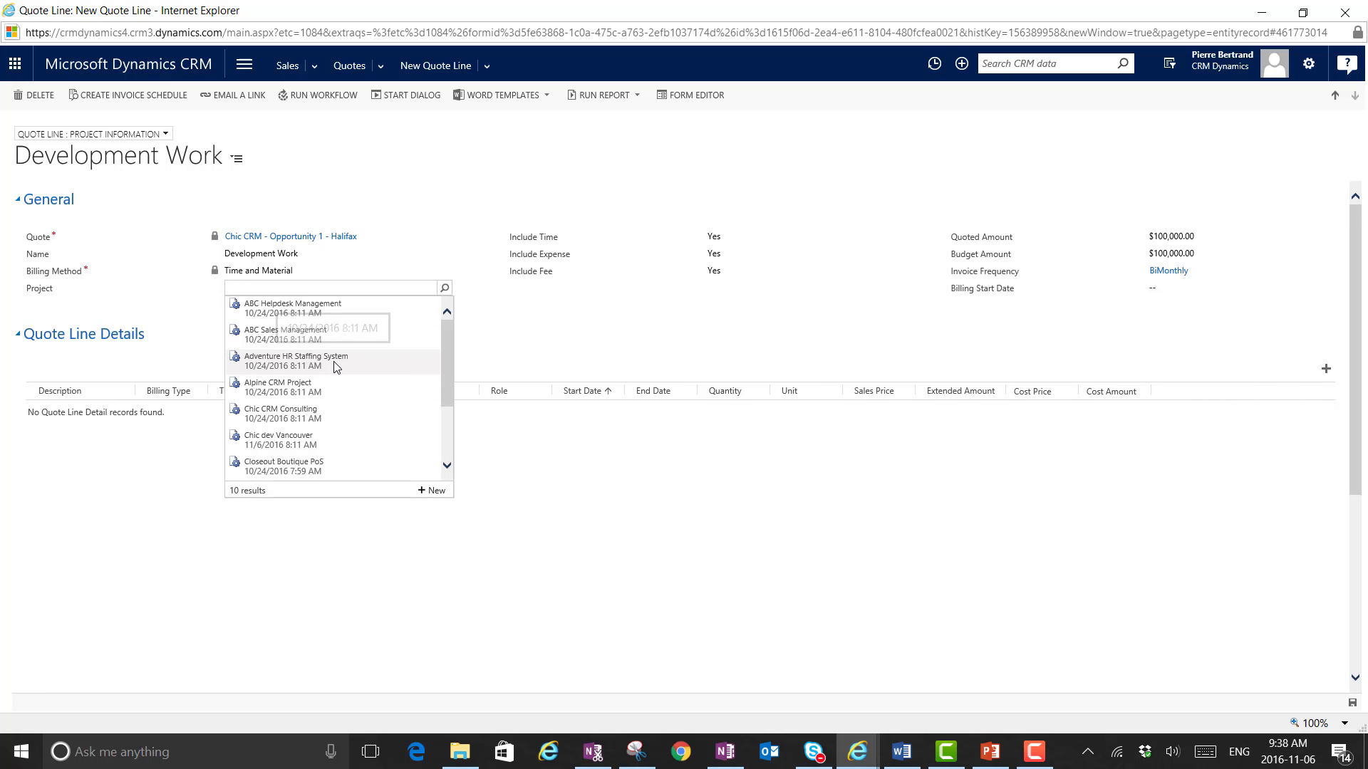
click(431, 490)
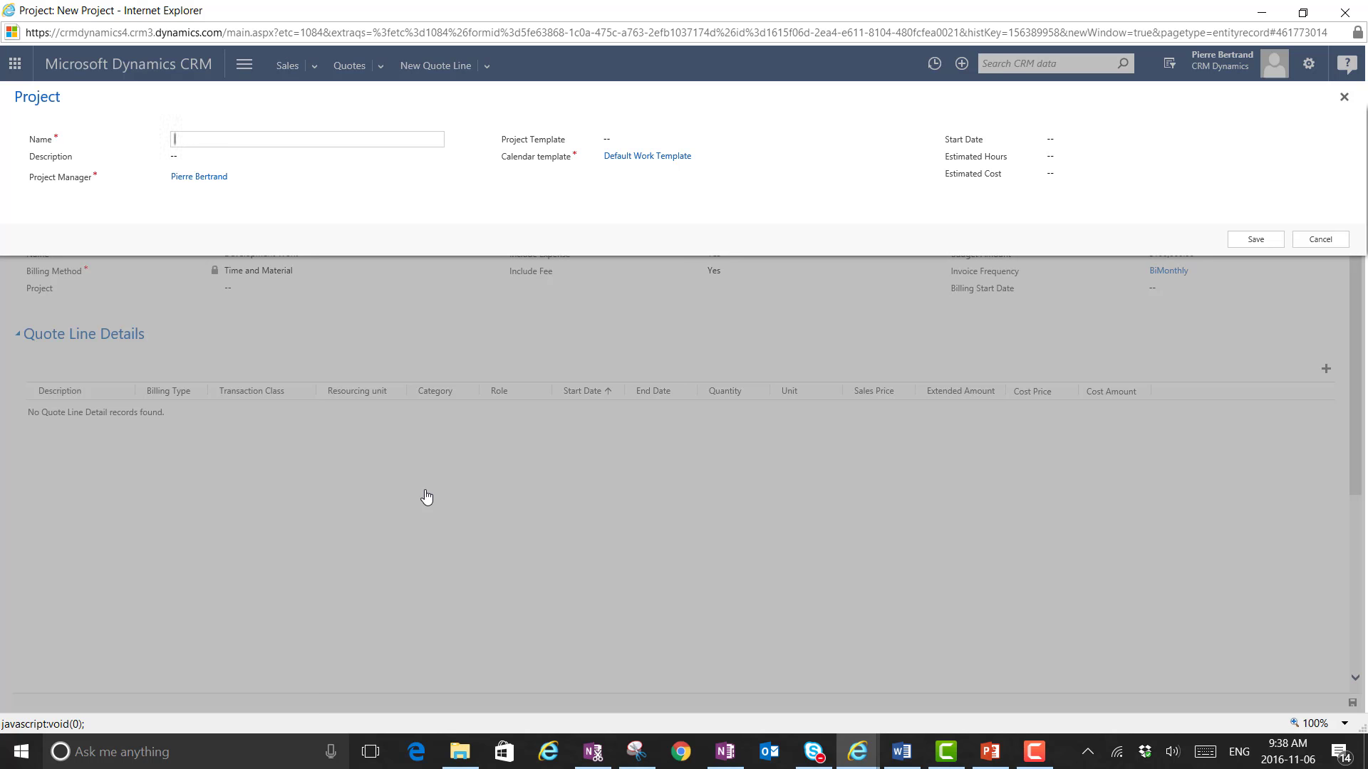
text(Halifax development)
click(628, 140)
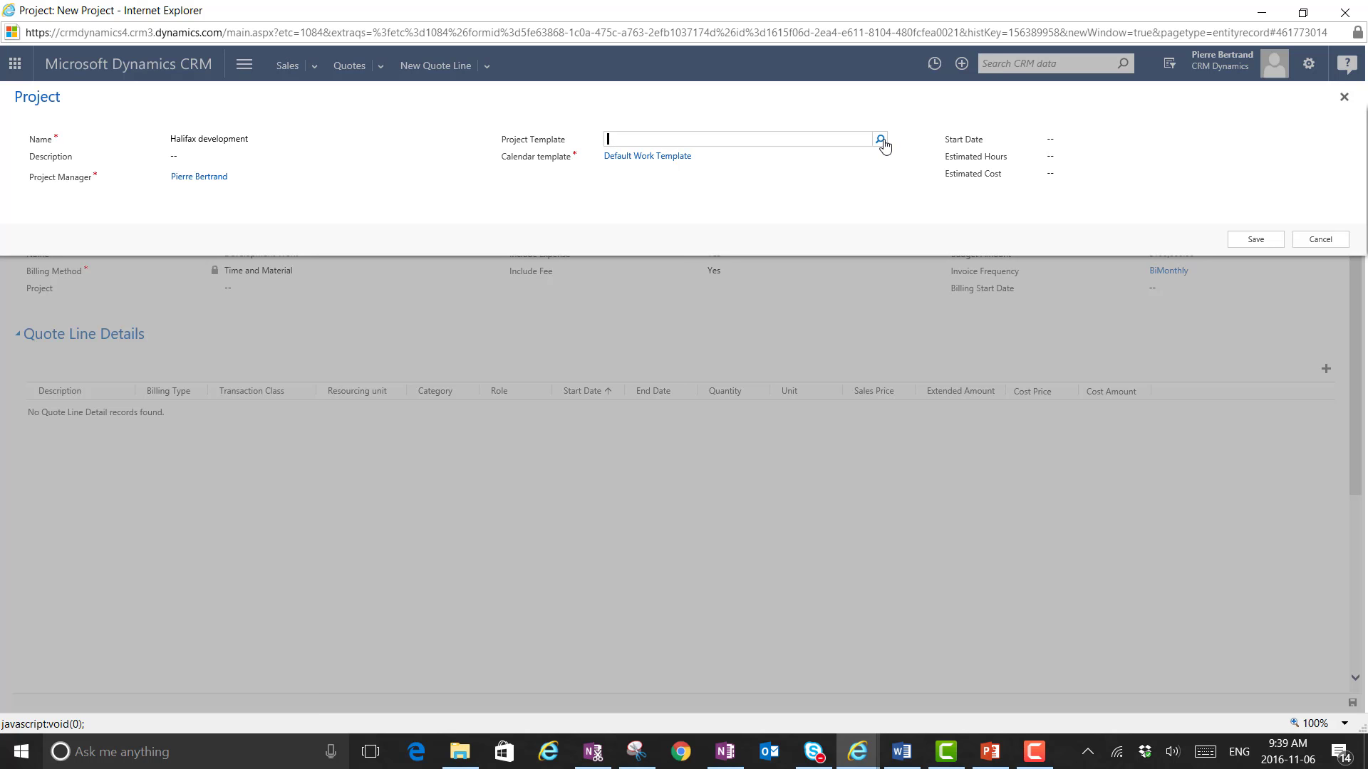
click(881, 141)
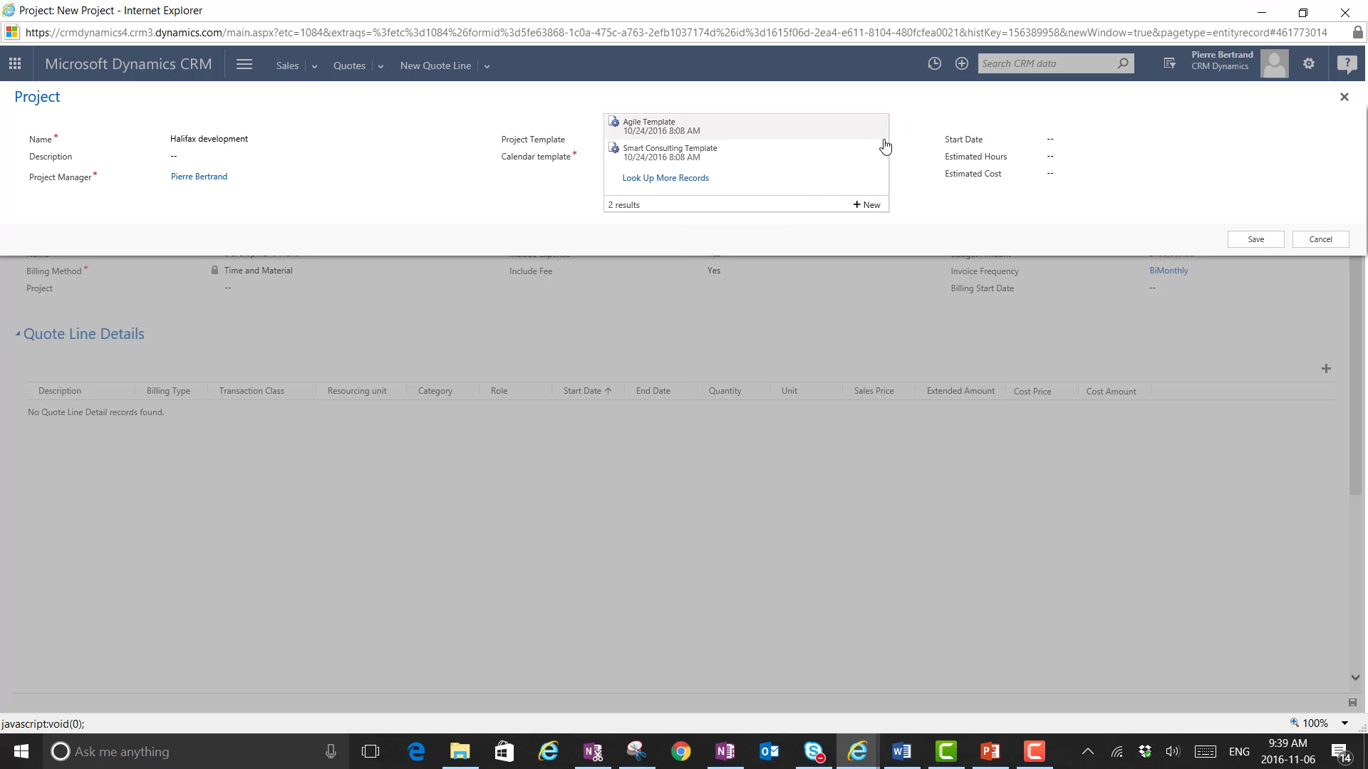
click(664, 133)
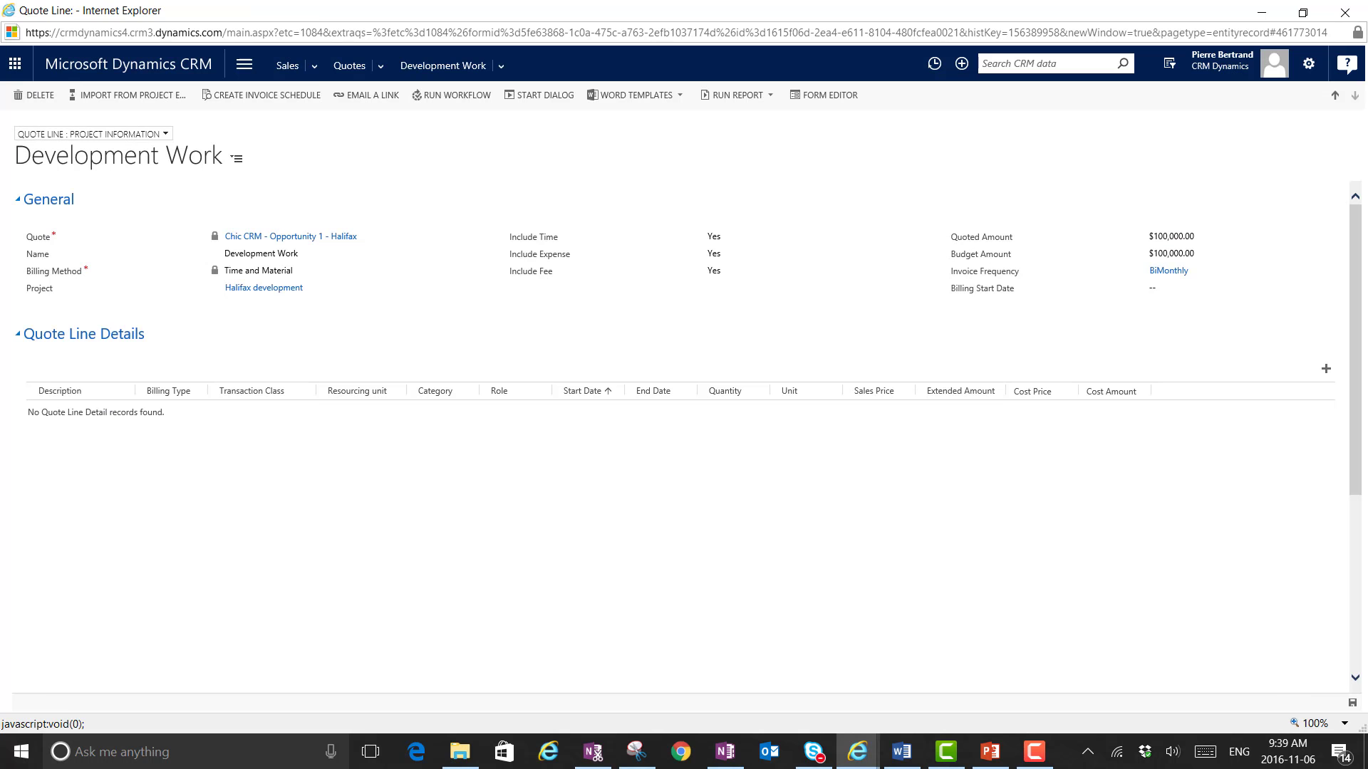
key(F10)
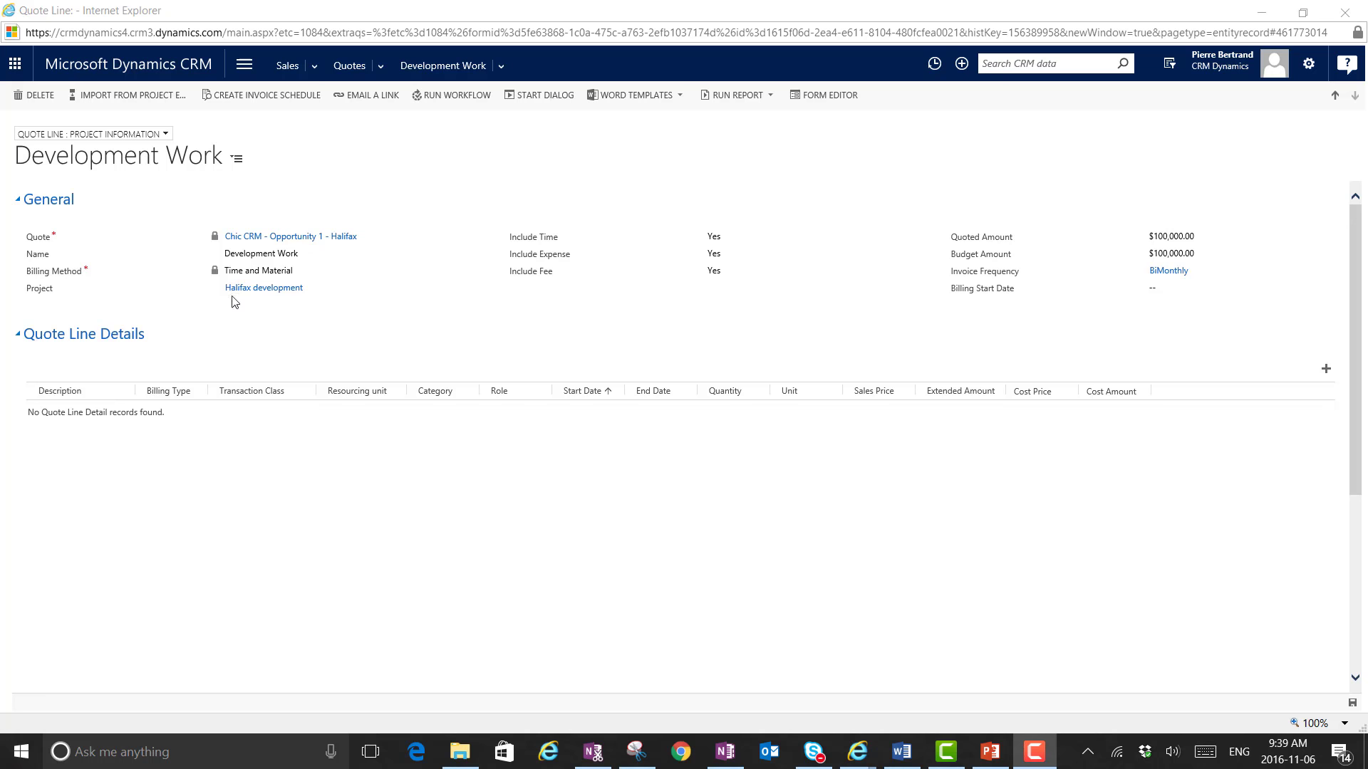
click(265, 289)
click(265, 289)
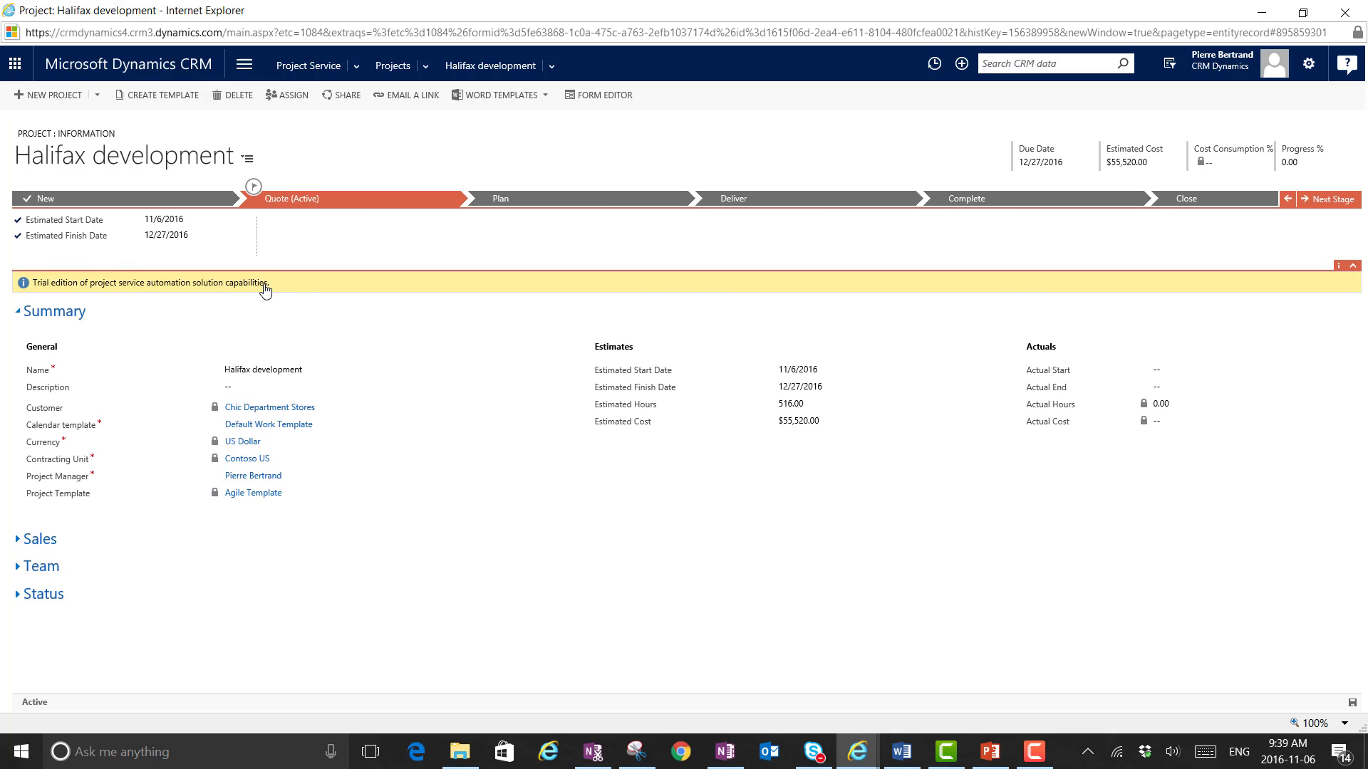
- In the work breakdown structure, set Develop's effort to 100 hours and enter 10 for Discover
click(548, 69)
click(117, 154)
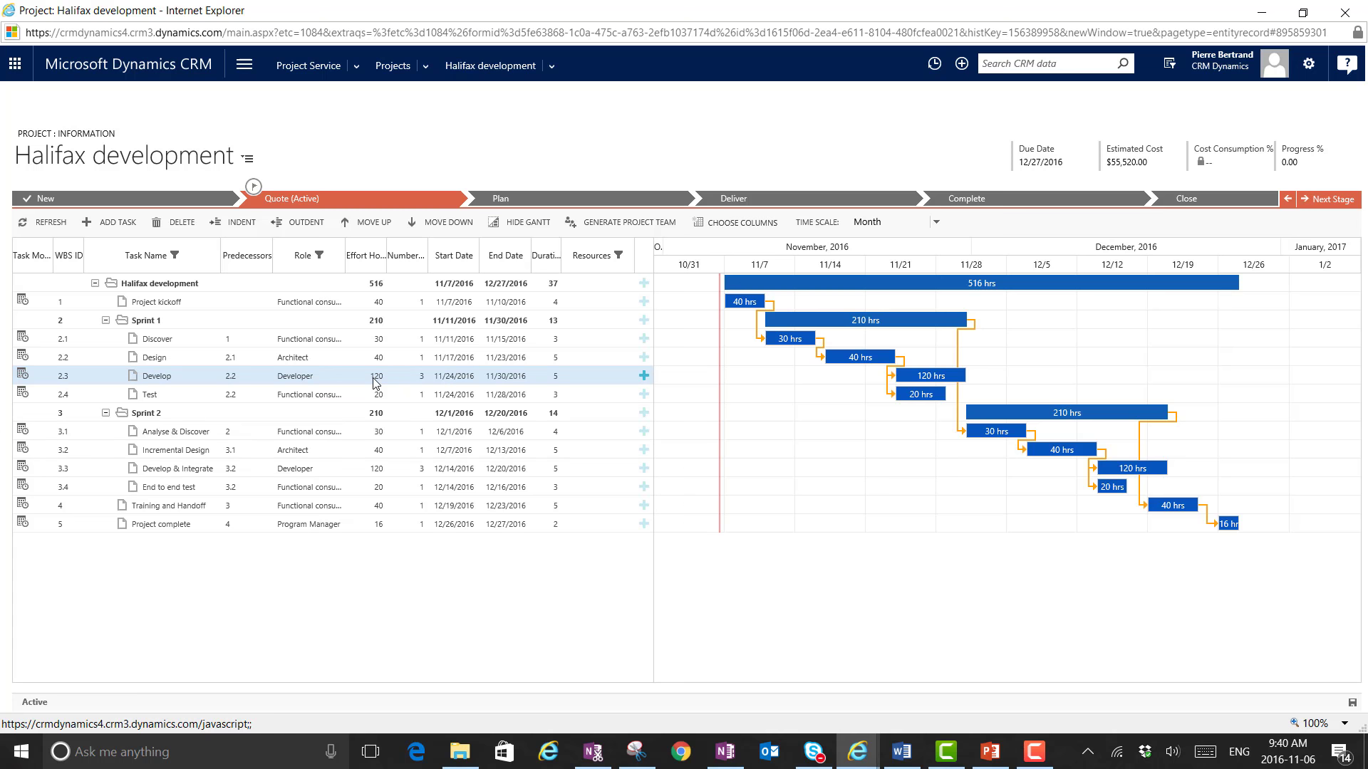
double_click(376, 383)
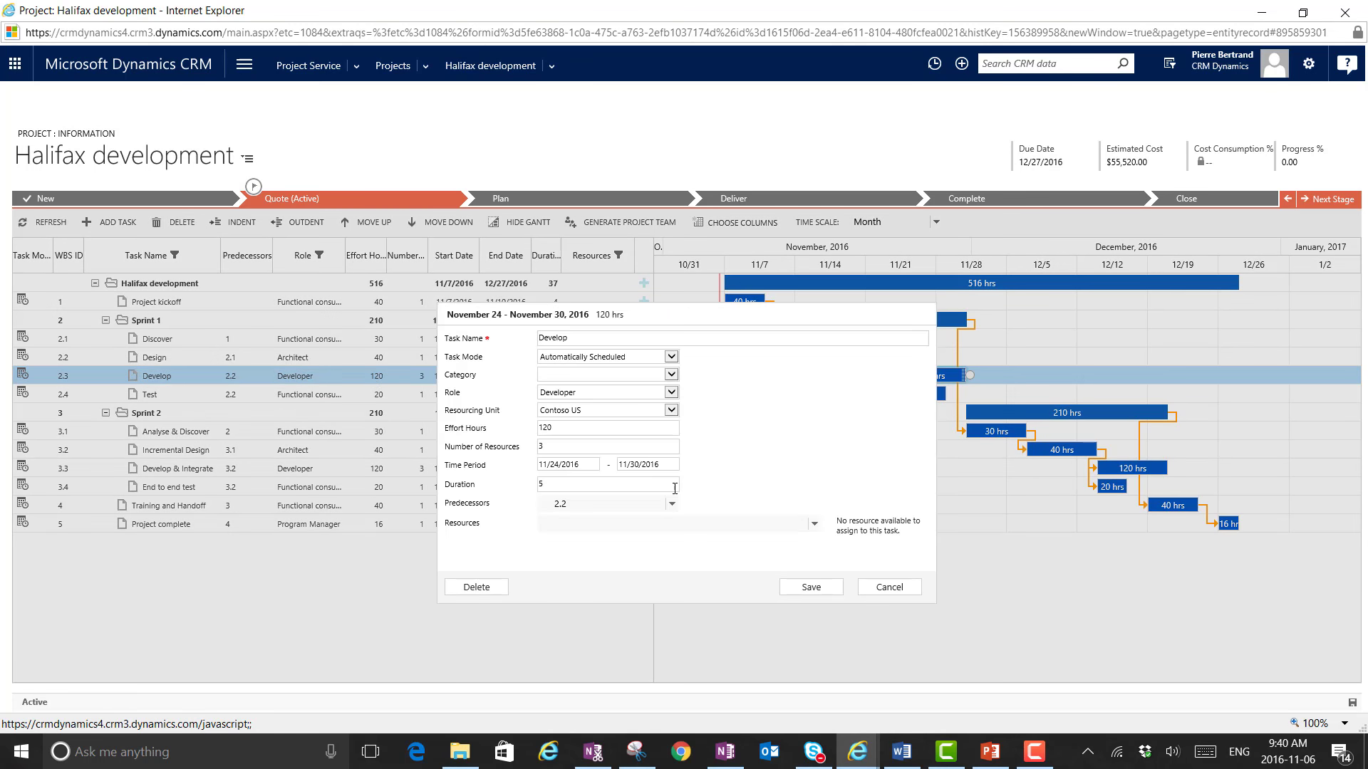
drag(561, 426, 514, 427)
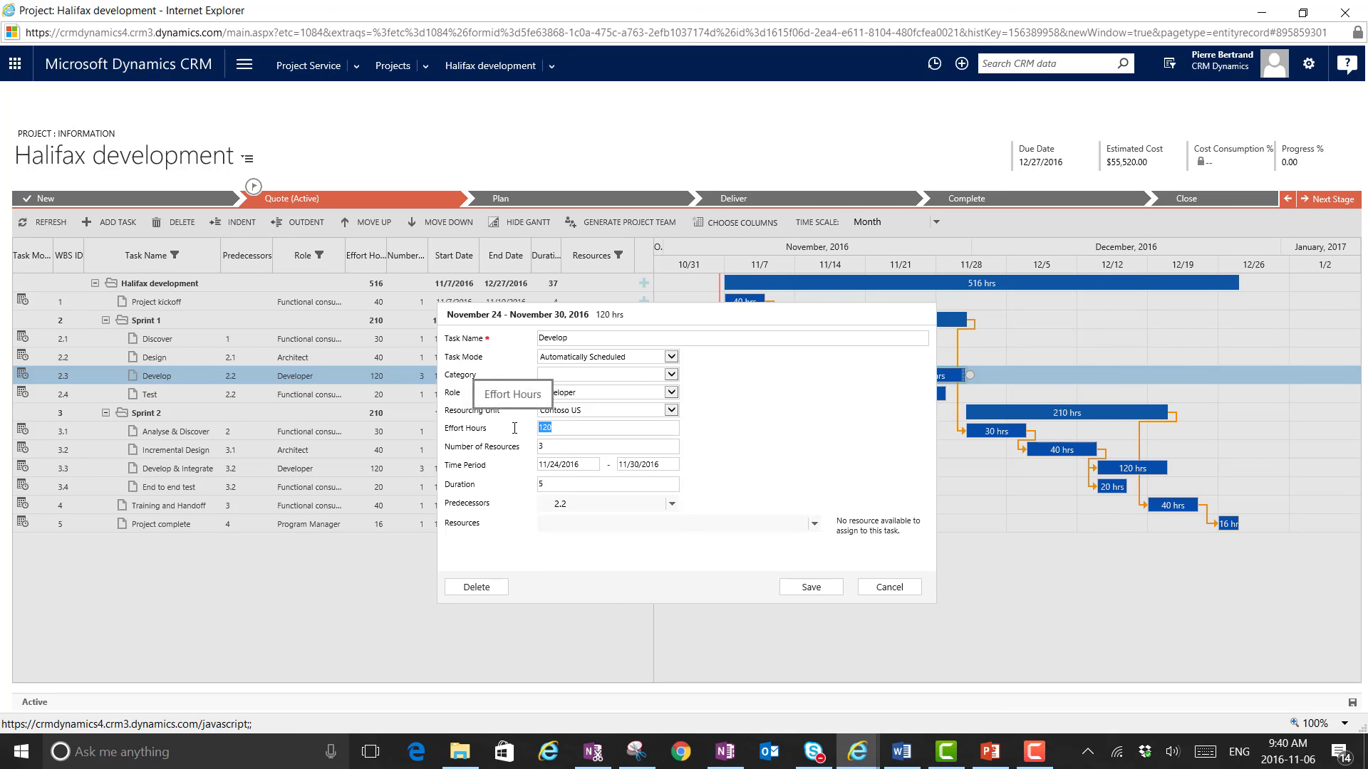
text(10)
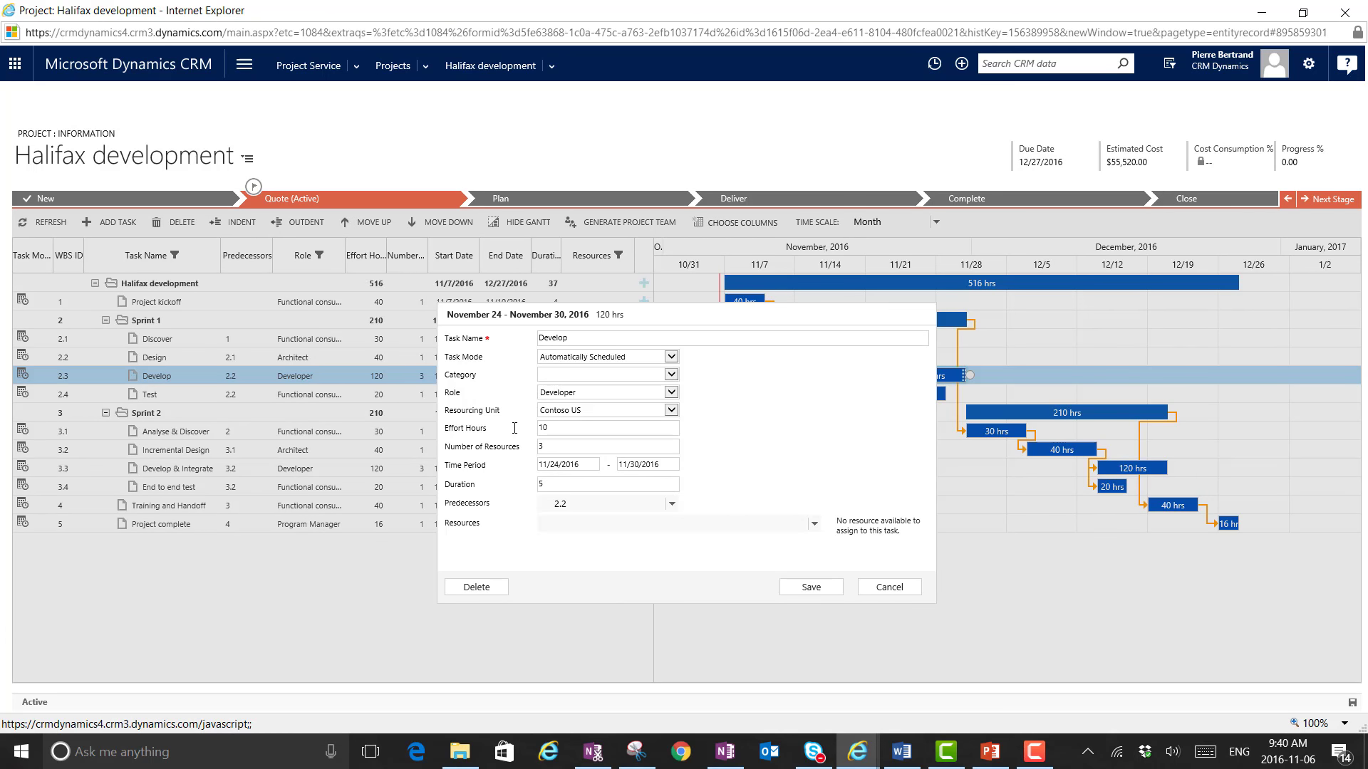
text(0)
click(826, 591)
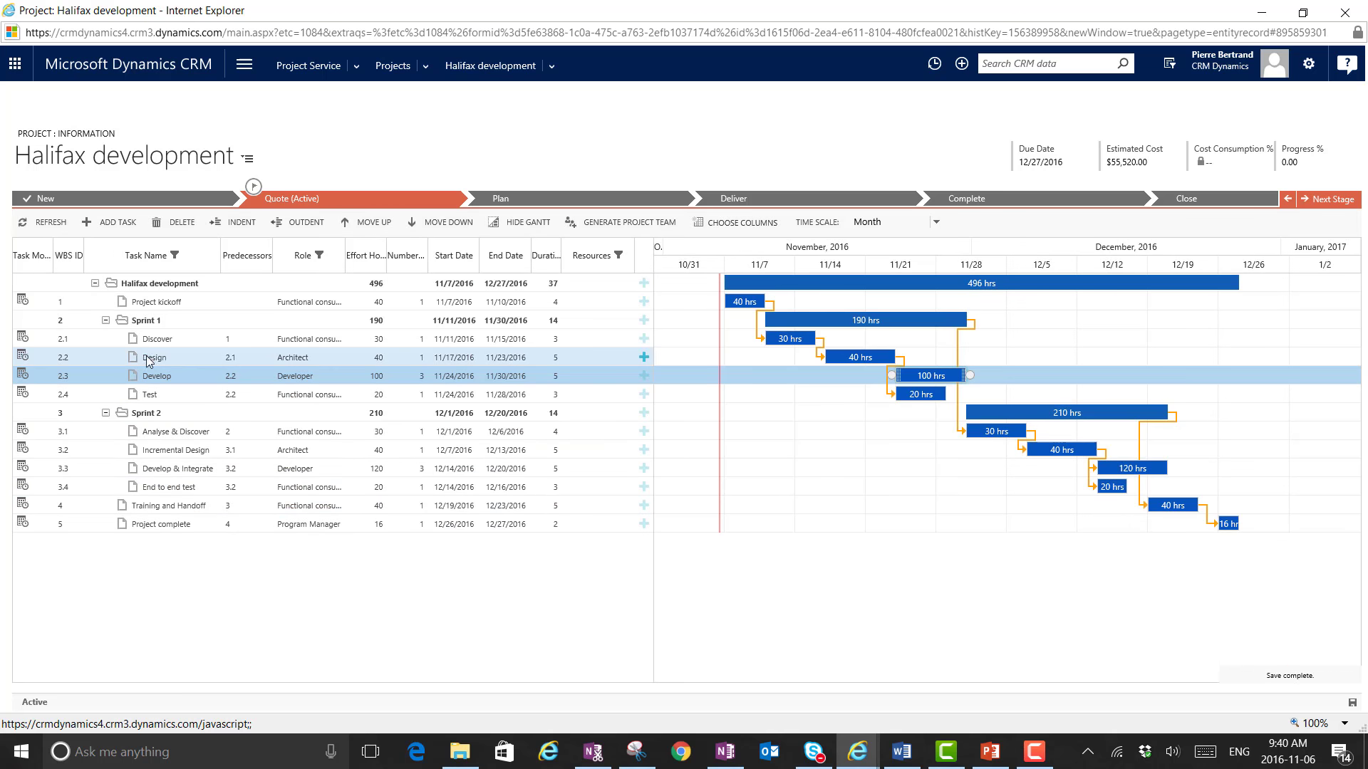
double_click(382, 342)
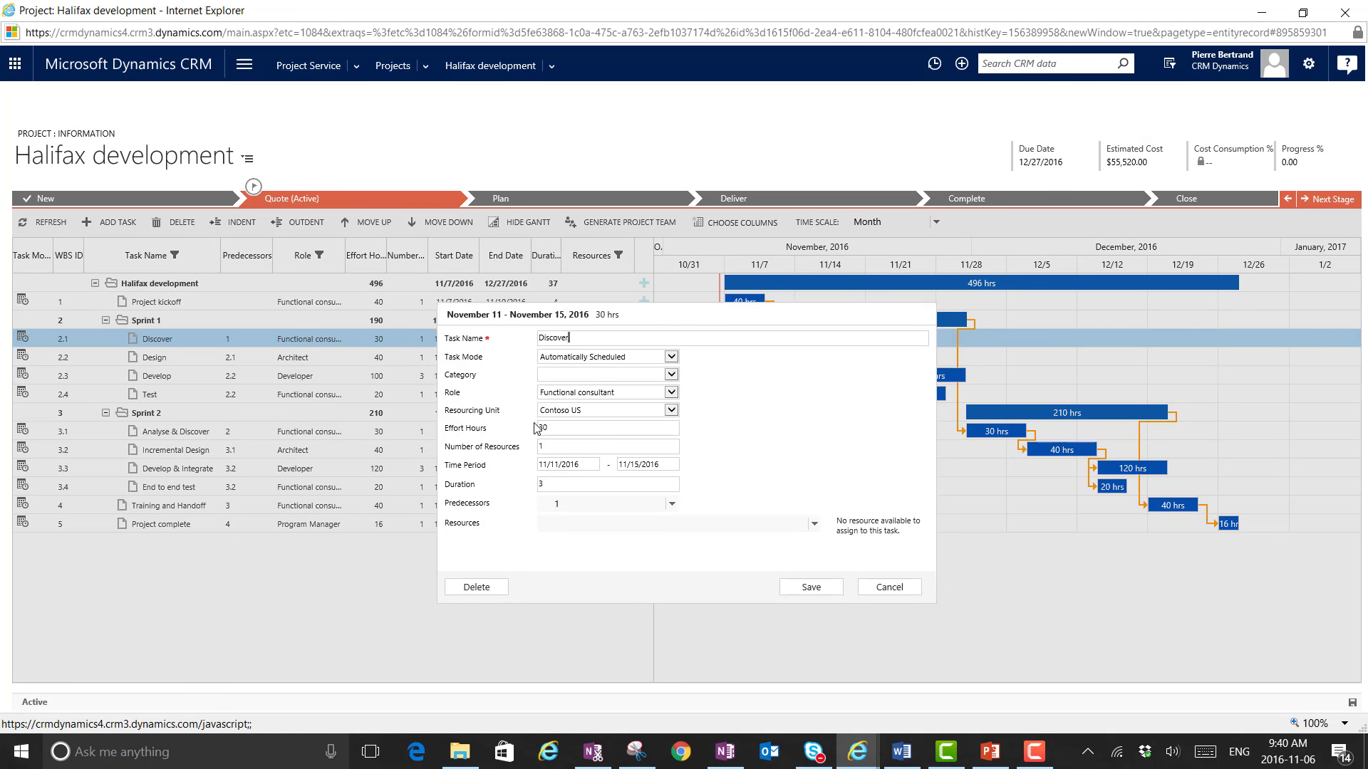
text(10)
- Save Discover at 10 hours and try rescheduling Sprint 2 and Analyse & Discover on the schedule
click(812, 587)
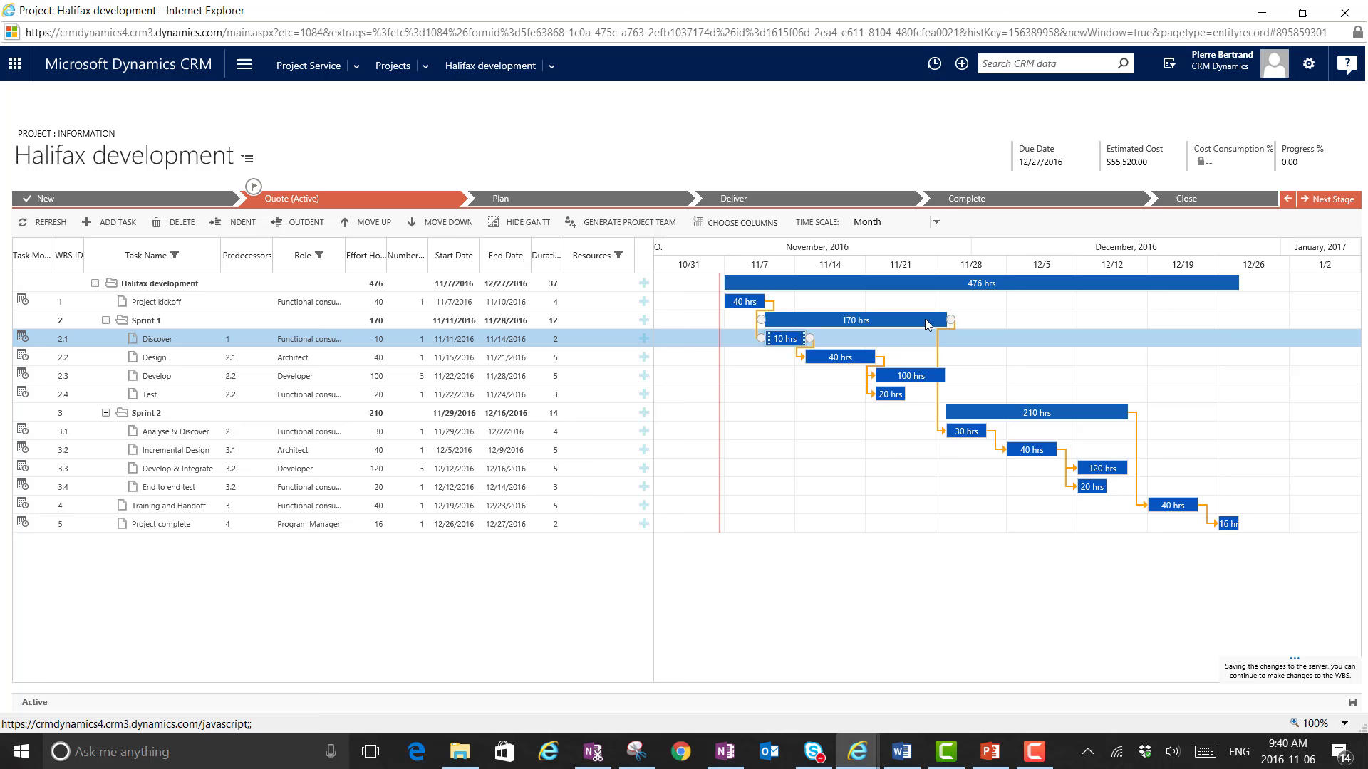
mouse_move(949, 320)
mouse_down()
mouse_move(983, 326)
mouse_move(950, 322)
mouse_up()
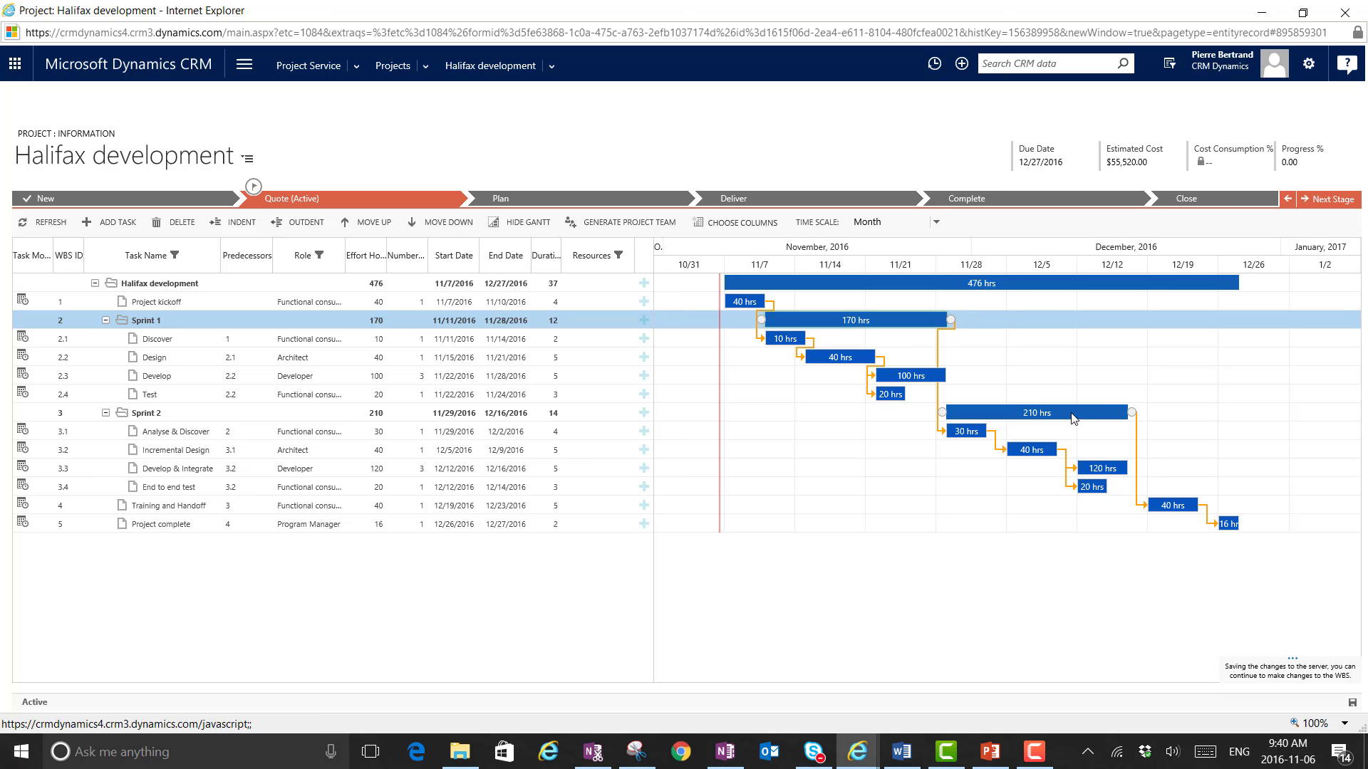
click(1096, 415)
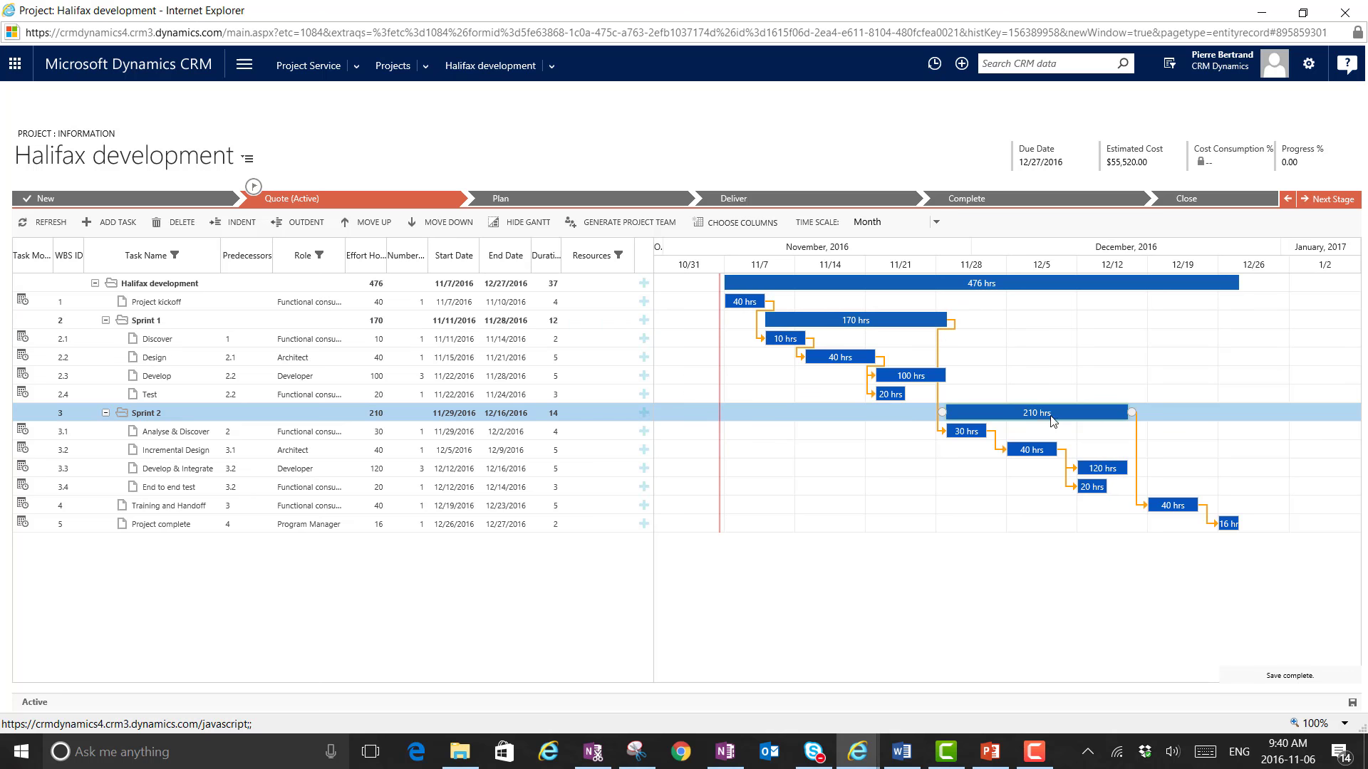
click(938, 419)
mouse_move(961, 436)
mouse_down()
mouse_move(892, 439)
mouse_move(966, 434)
mouse_up()
double_click(1051, 413)
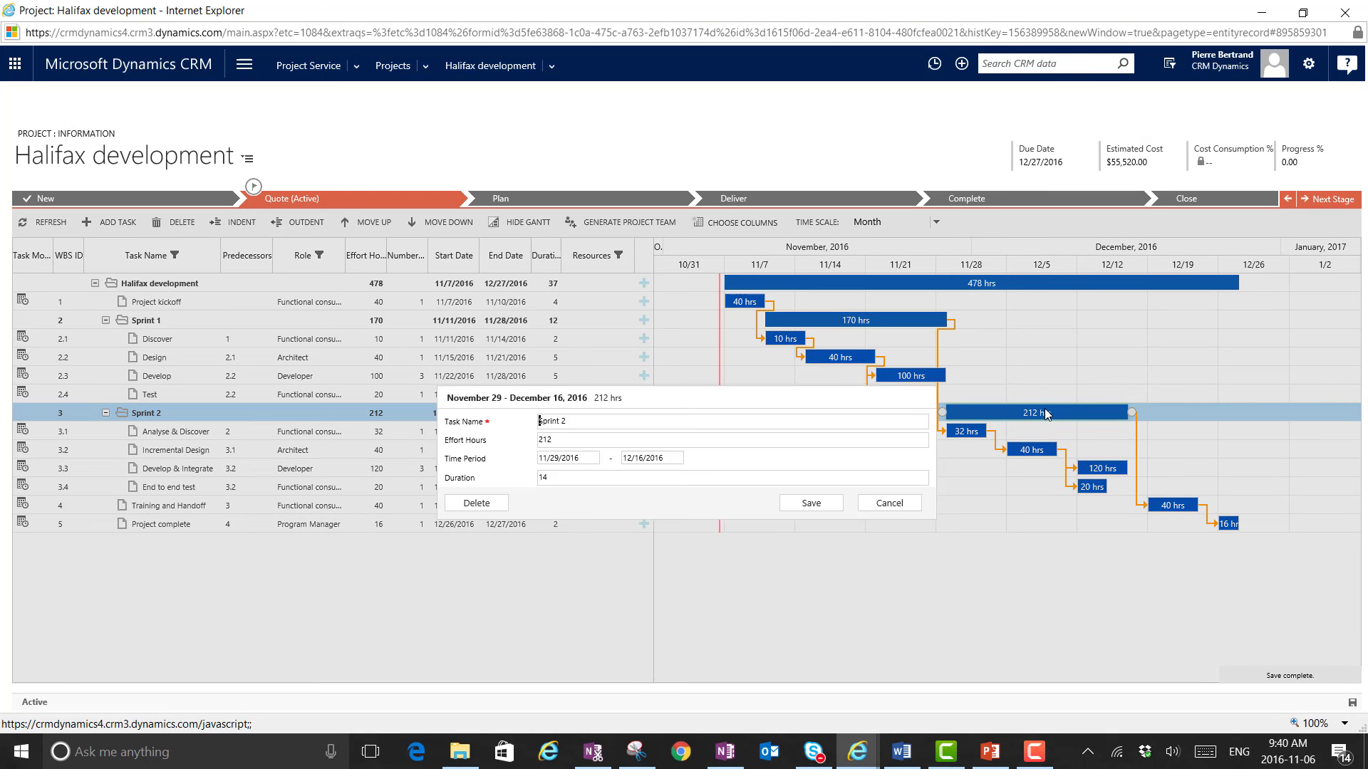
drag(565, 444, 530, 443)
click(889, 504)
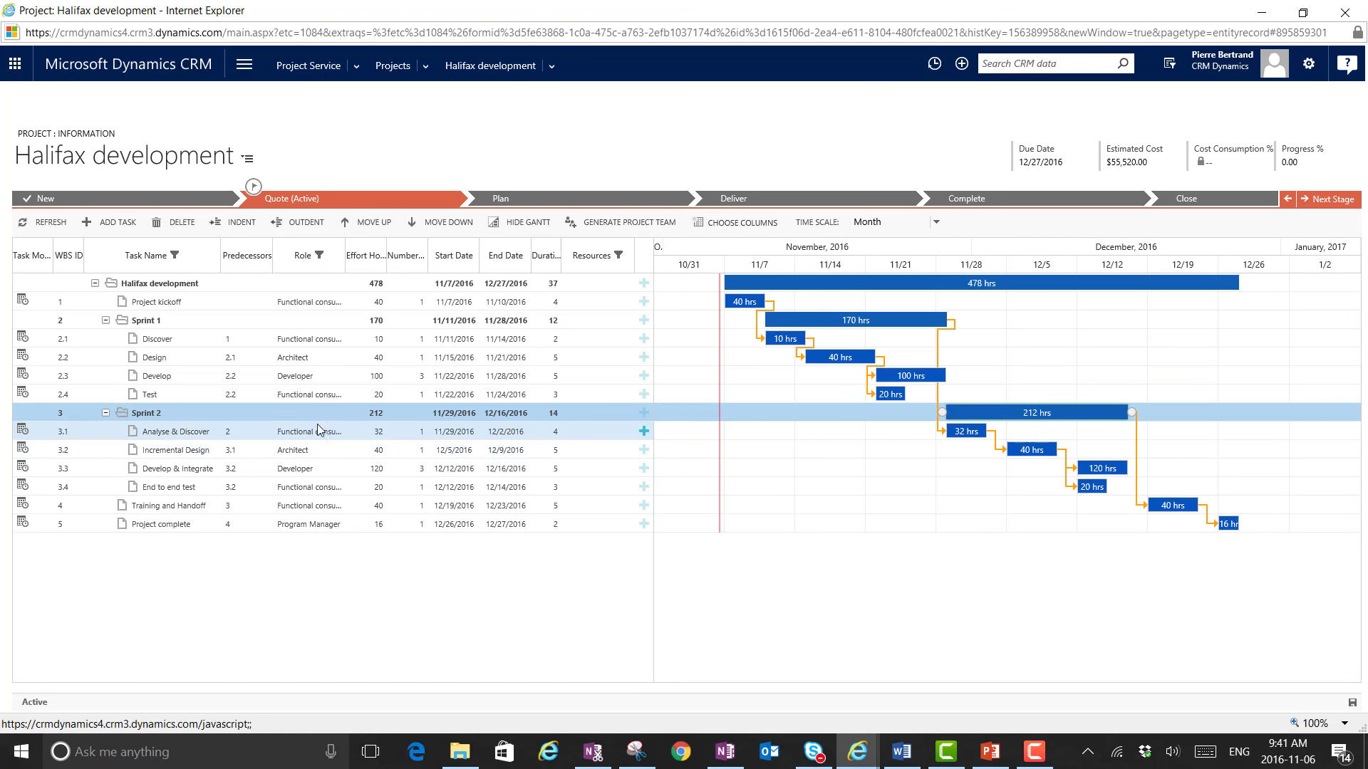
- Set Analyse & Discover's effort to 20 hours, bringing Sprint 2 to 200 hours
double_click(962, 432)
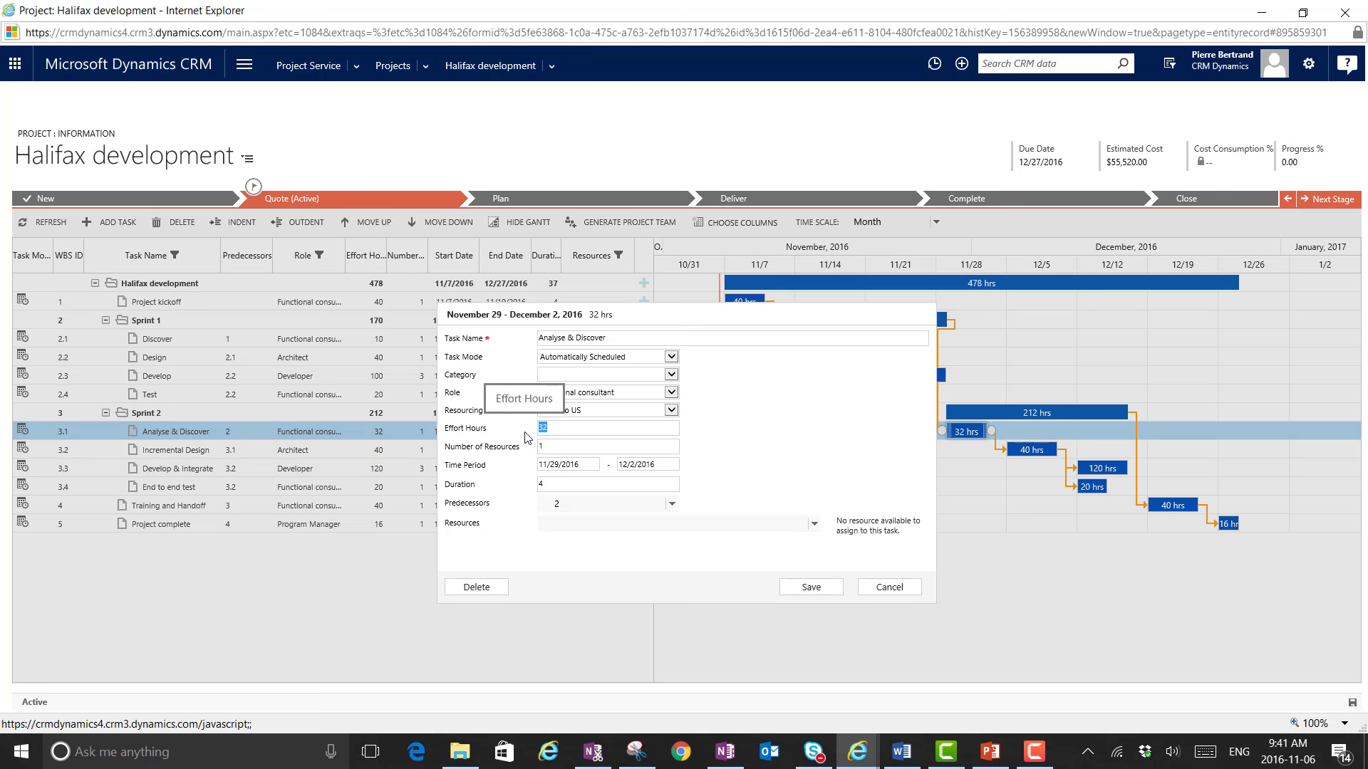
text(20)
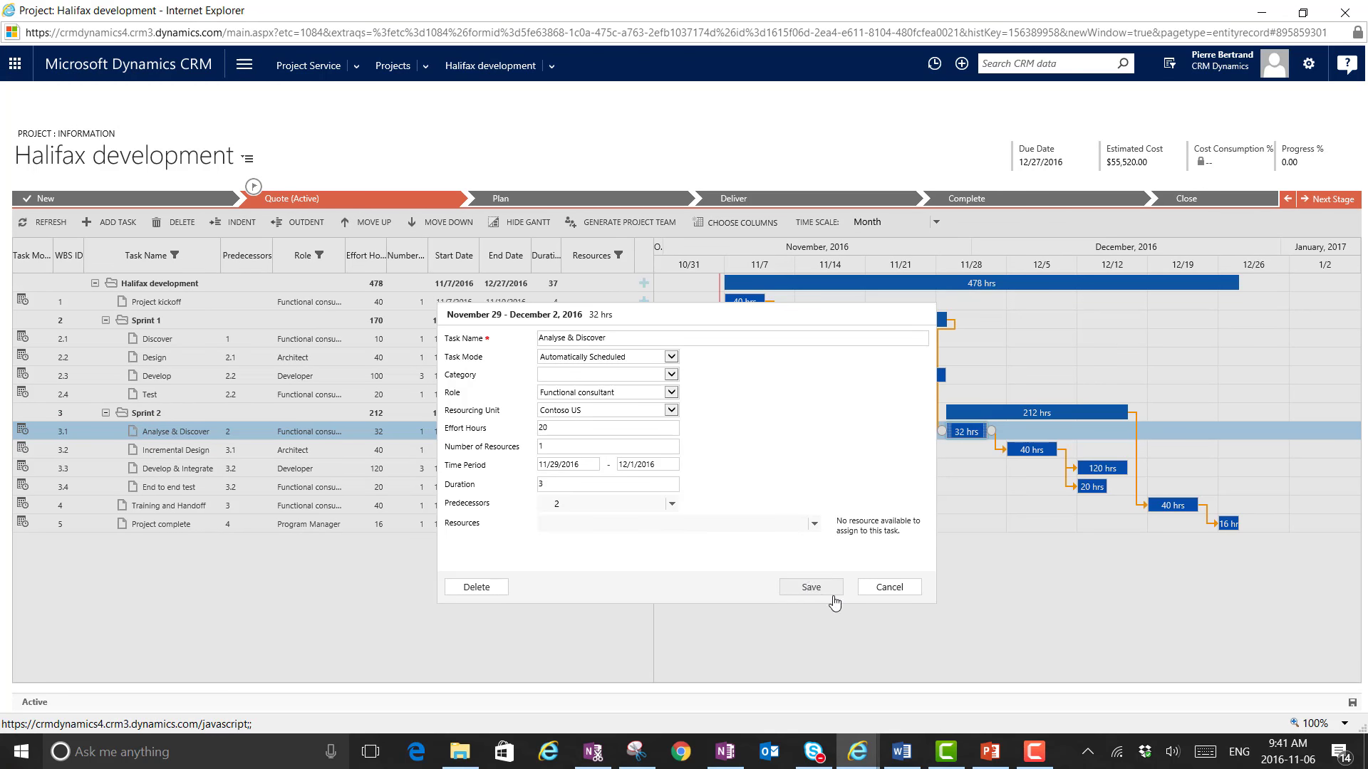
click(828, 590)
drag(979, 447, 860, 636)
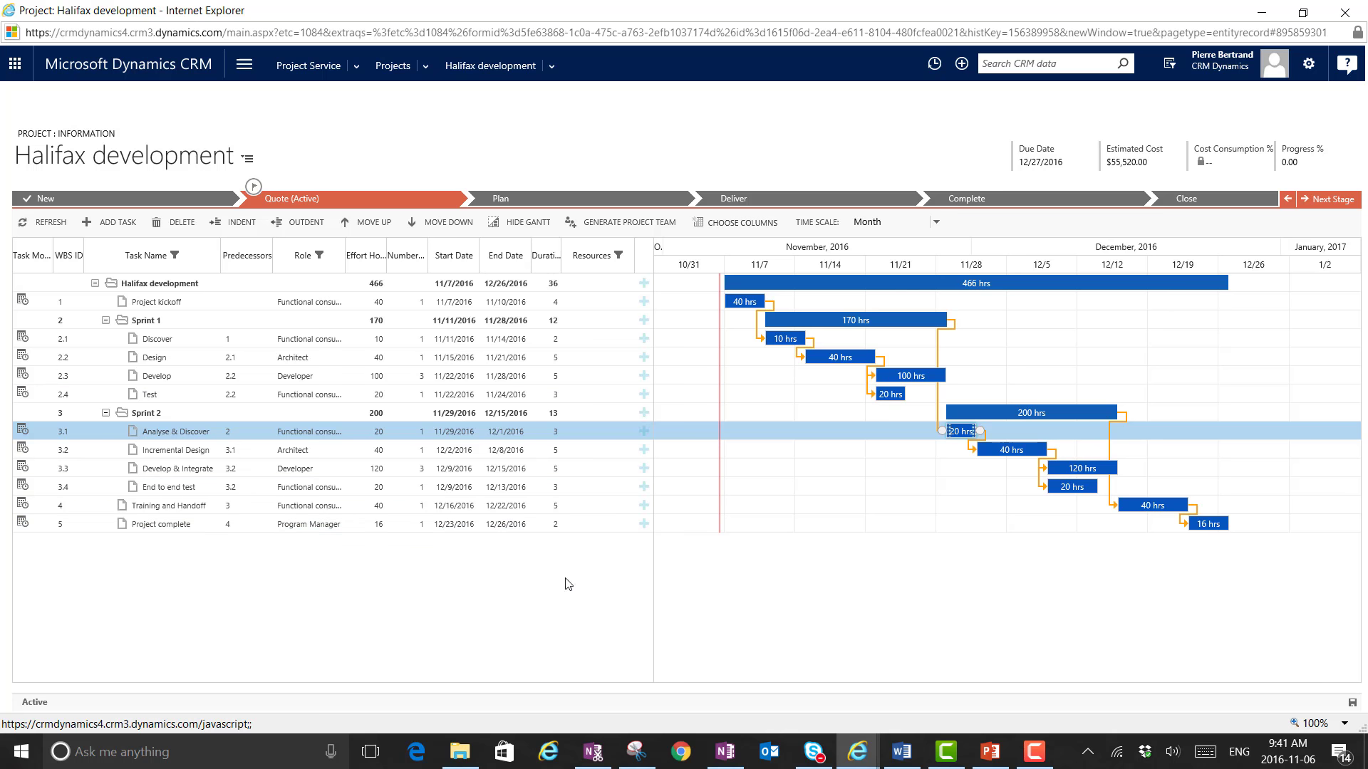
- Open the project estimates and time-phase them by Effort on a weekly scale, grouped by role
click(470, 66)
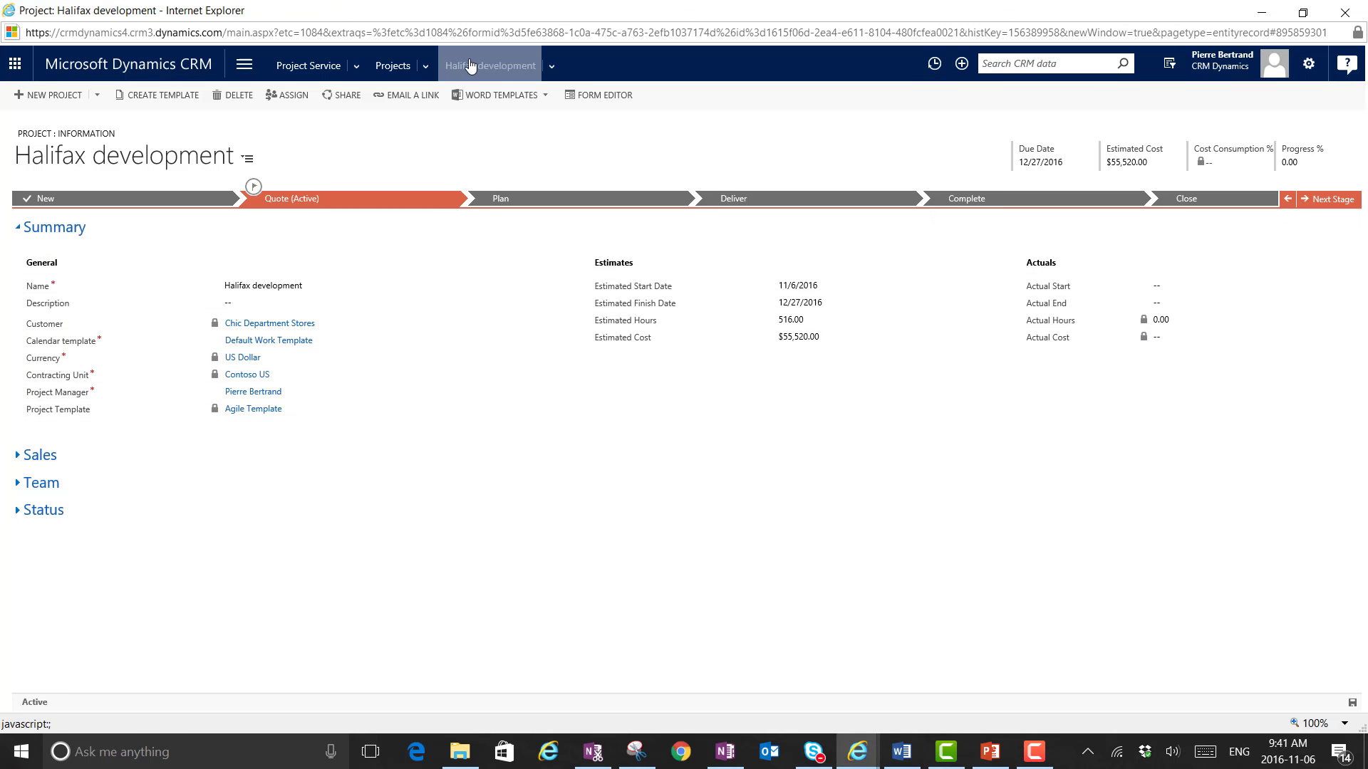
click(553, 68)
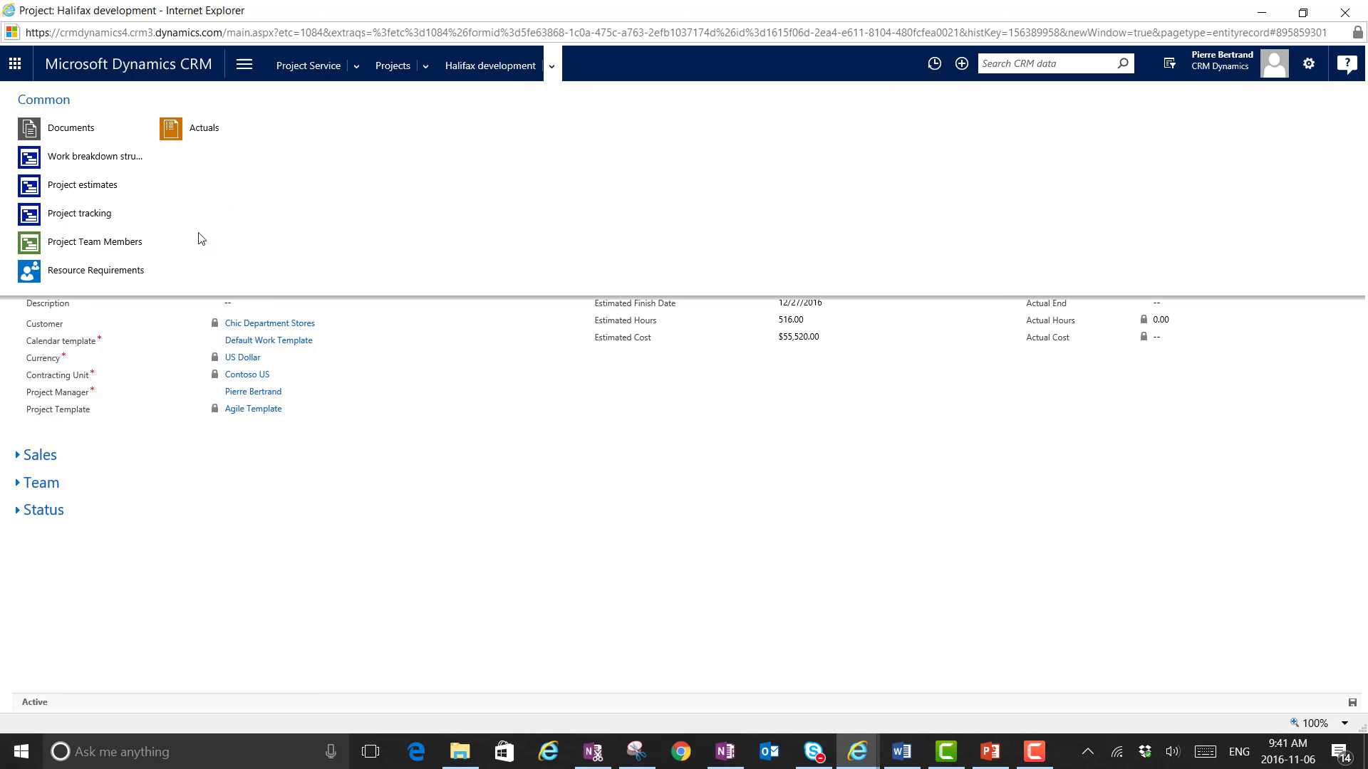
click(82, 186)
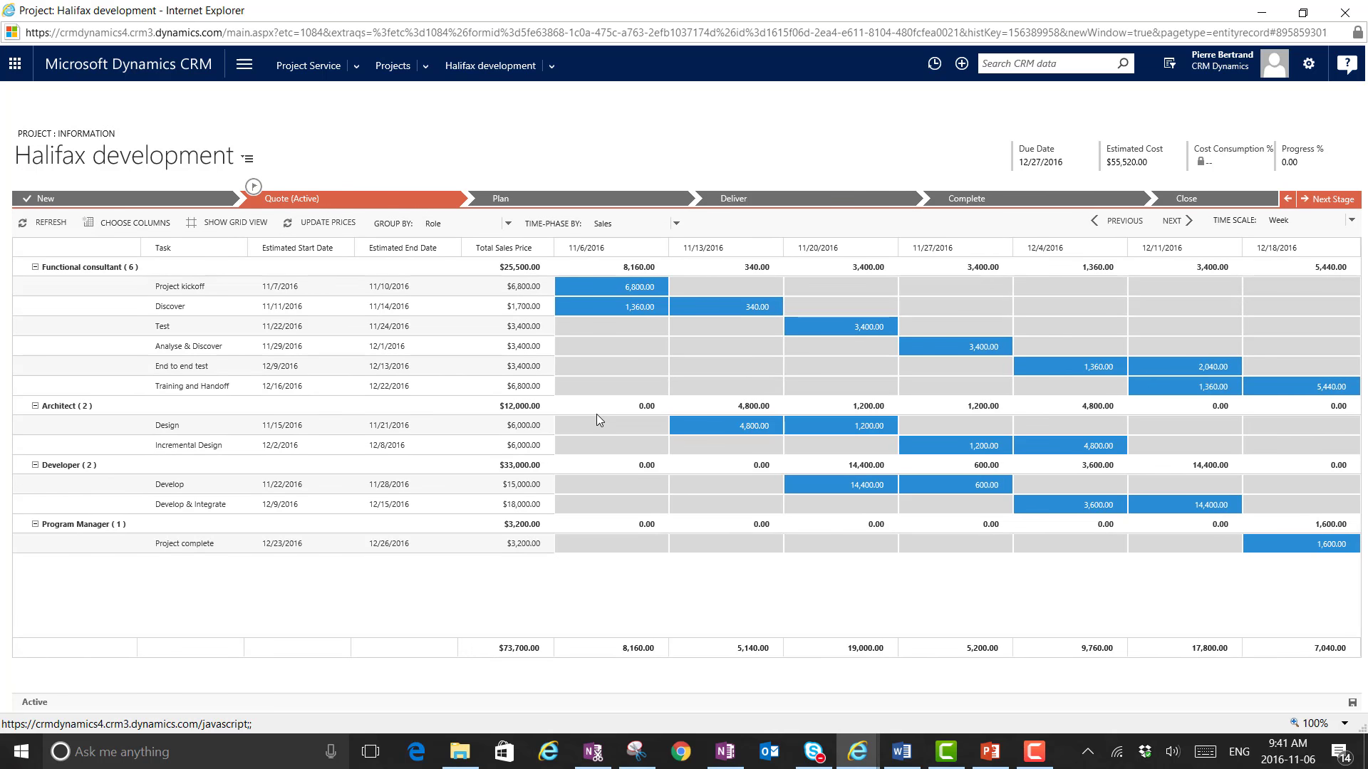
click(1351, 221)
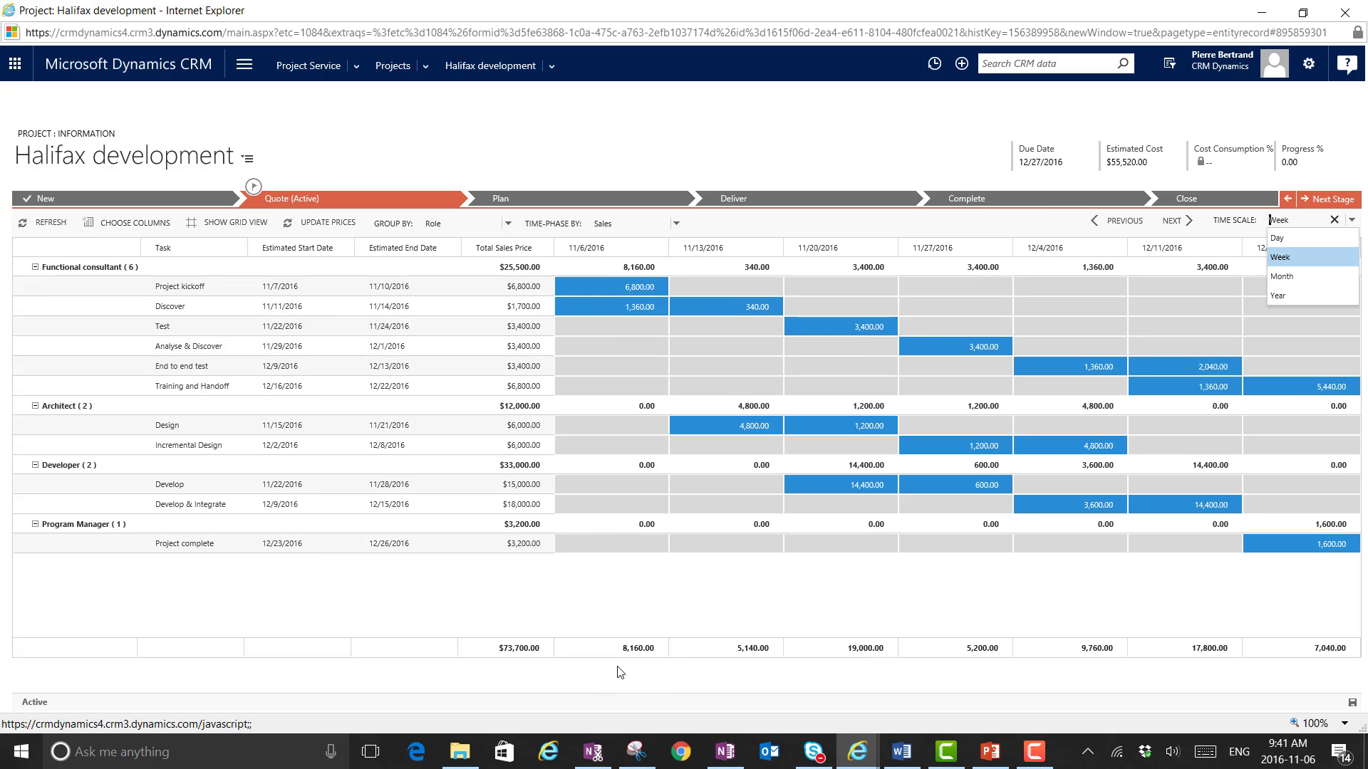
click(676, 224)
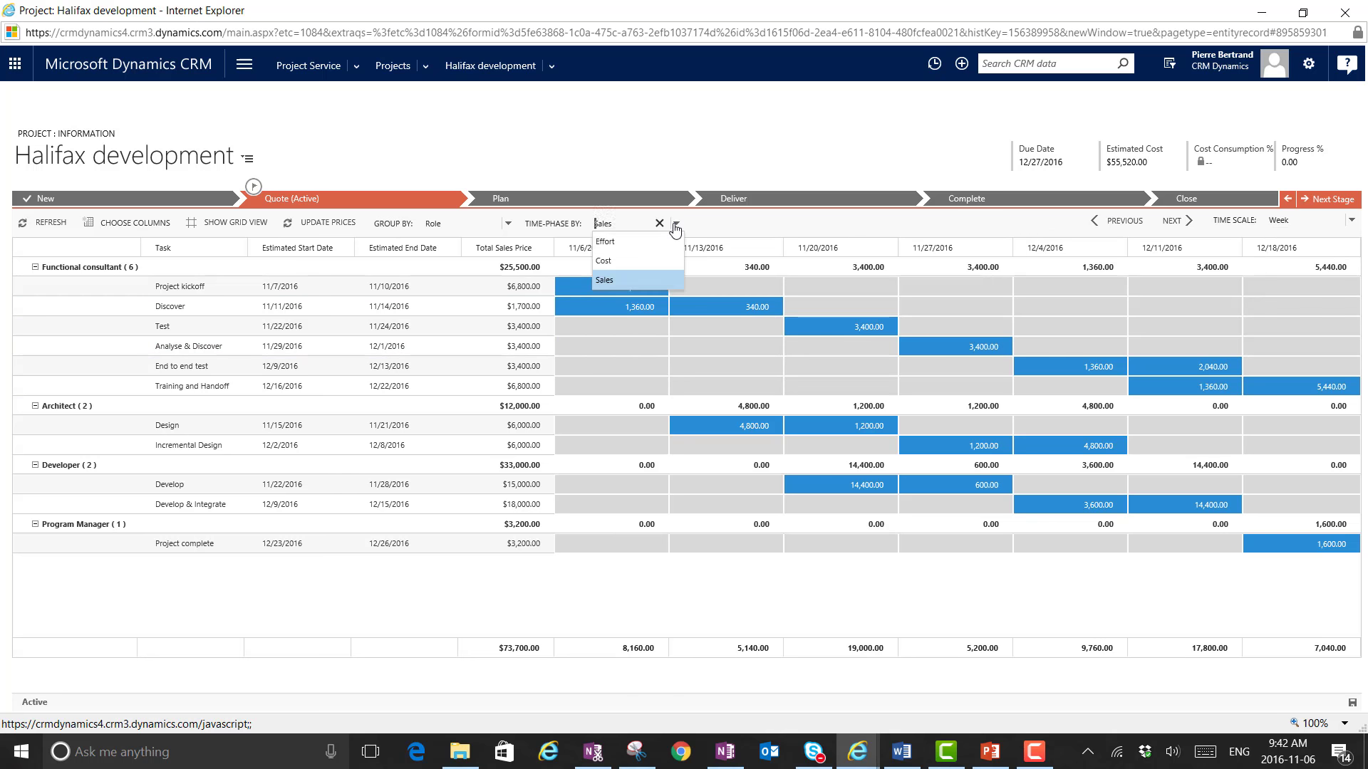
click(624, 244)
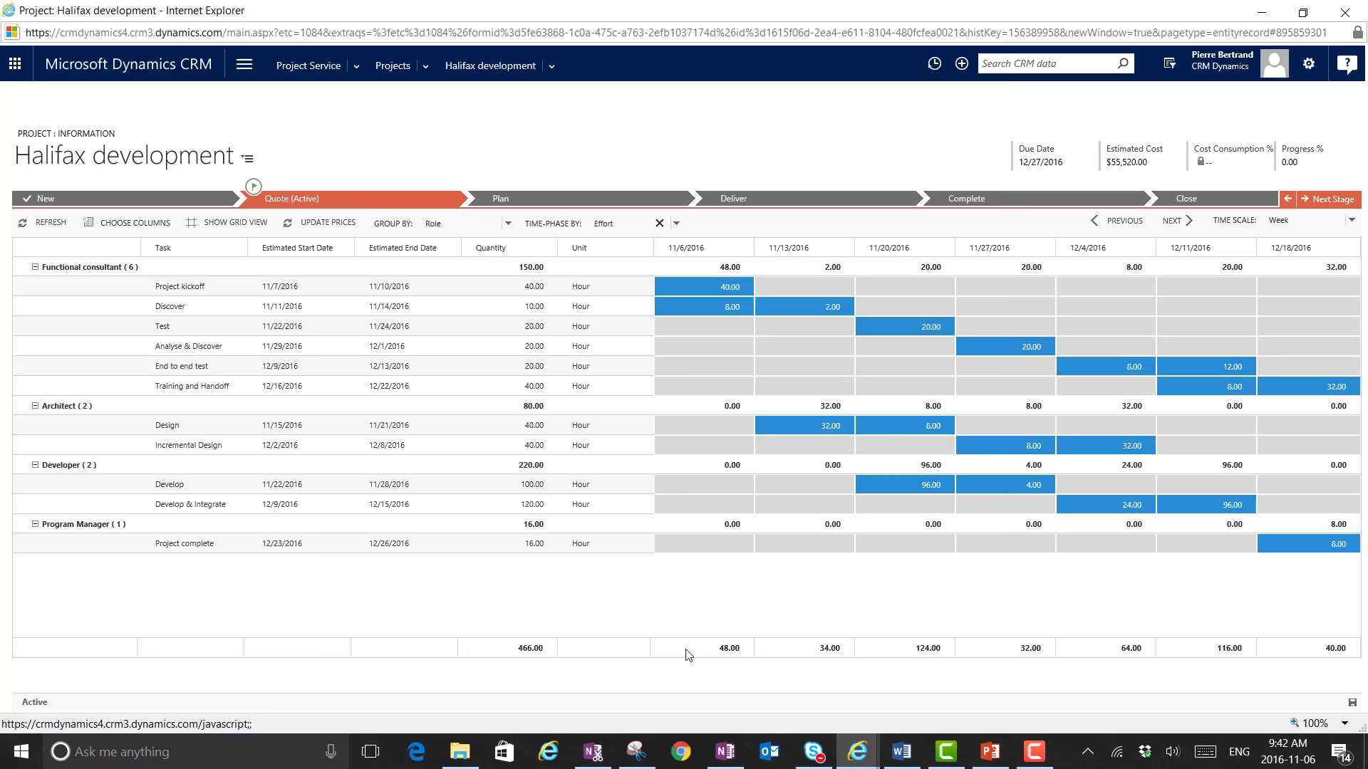
click(35, 268)
click(35, 267)
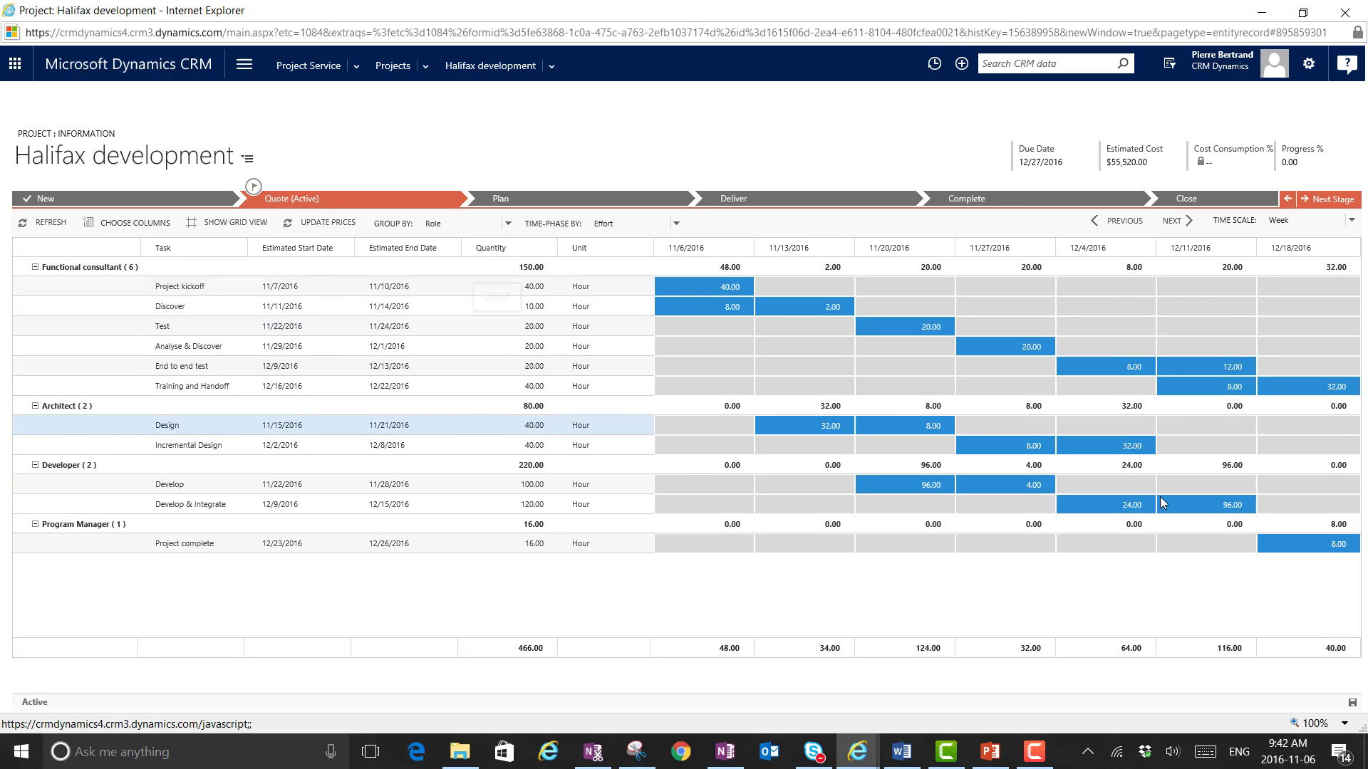
key(F10)
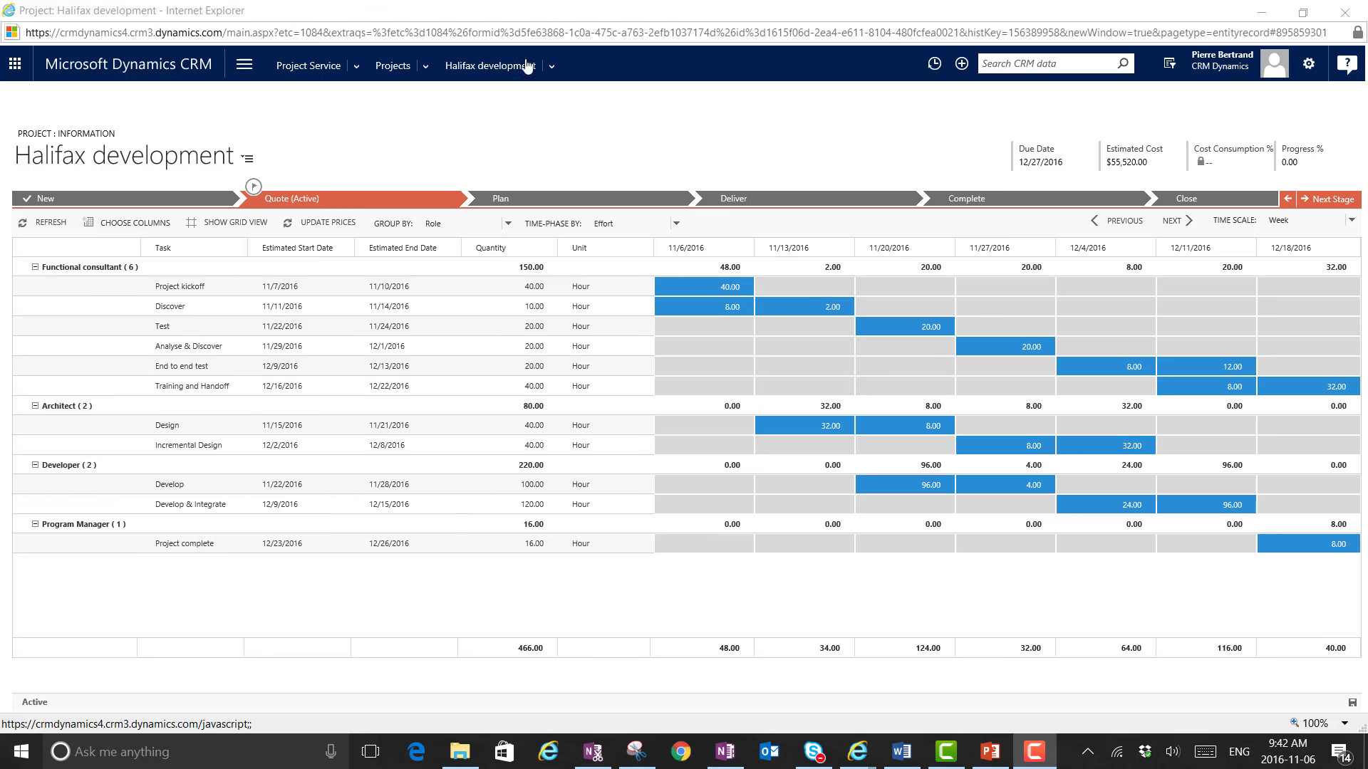
- Follow the project's Sales quote link to Chic CRM - Opportunity 1 - Halifax and open its Development Work line
click(468, 74)
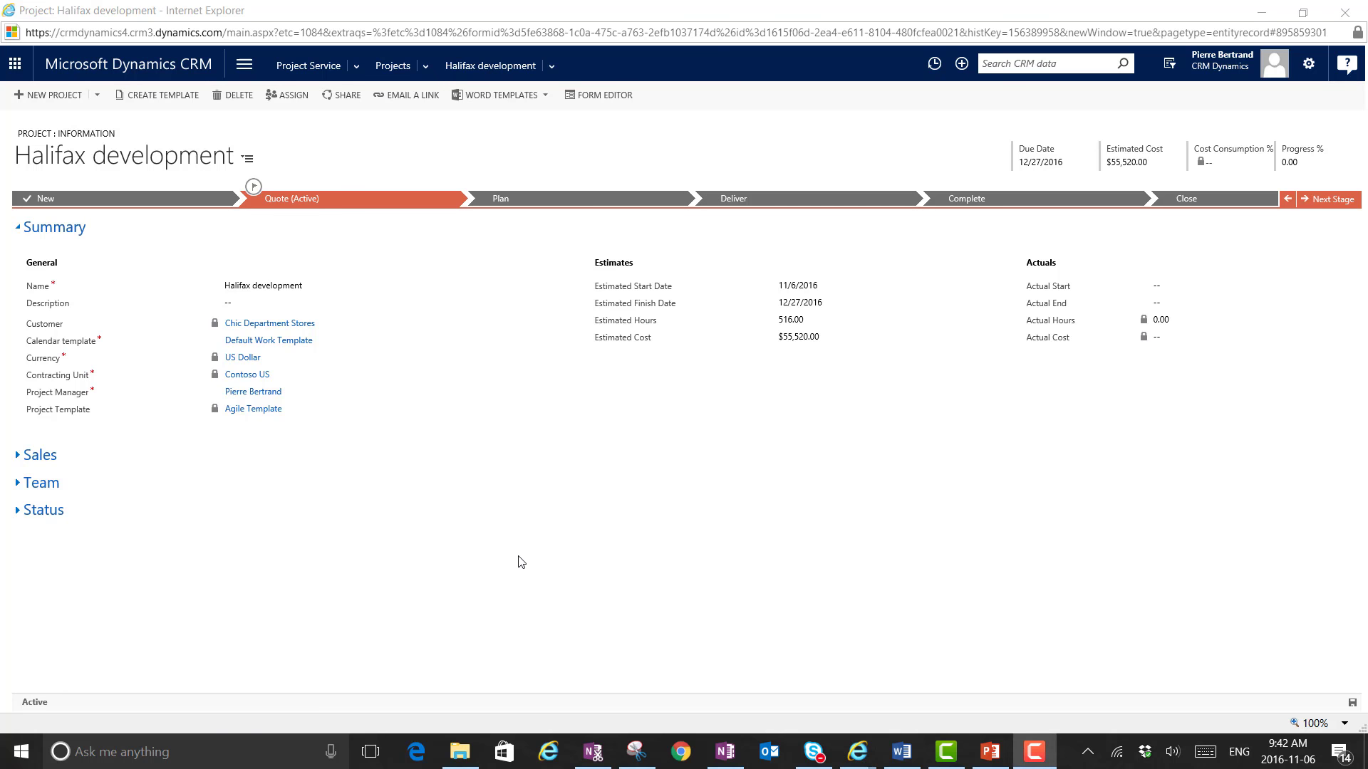
click(17, 460)
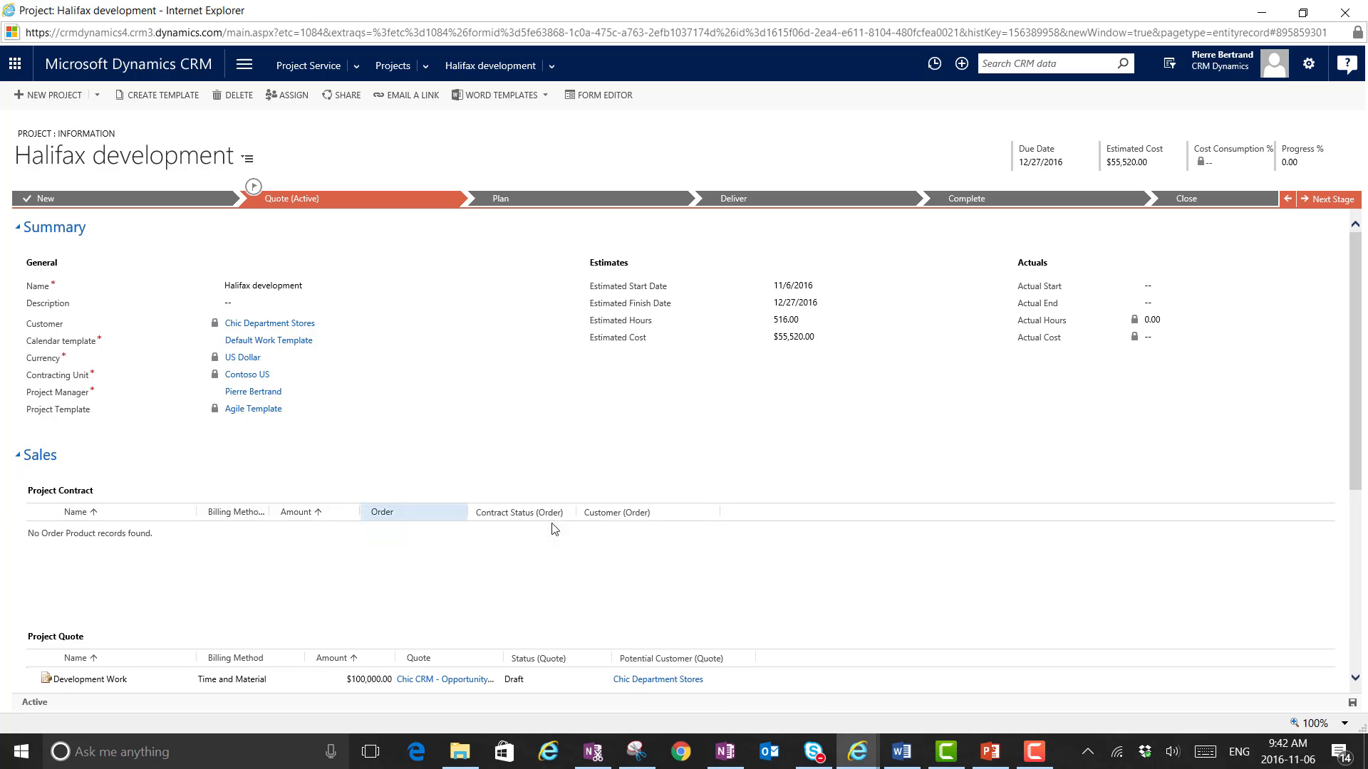
scroll(687, 574, down, 2)
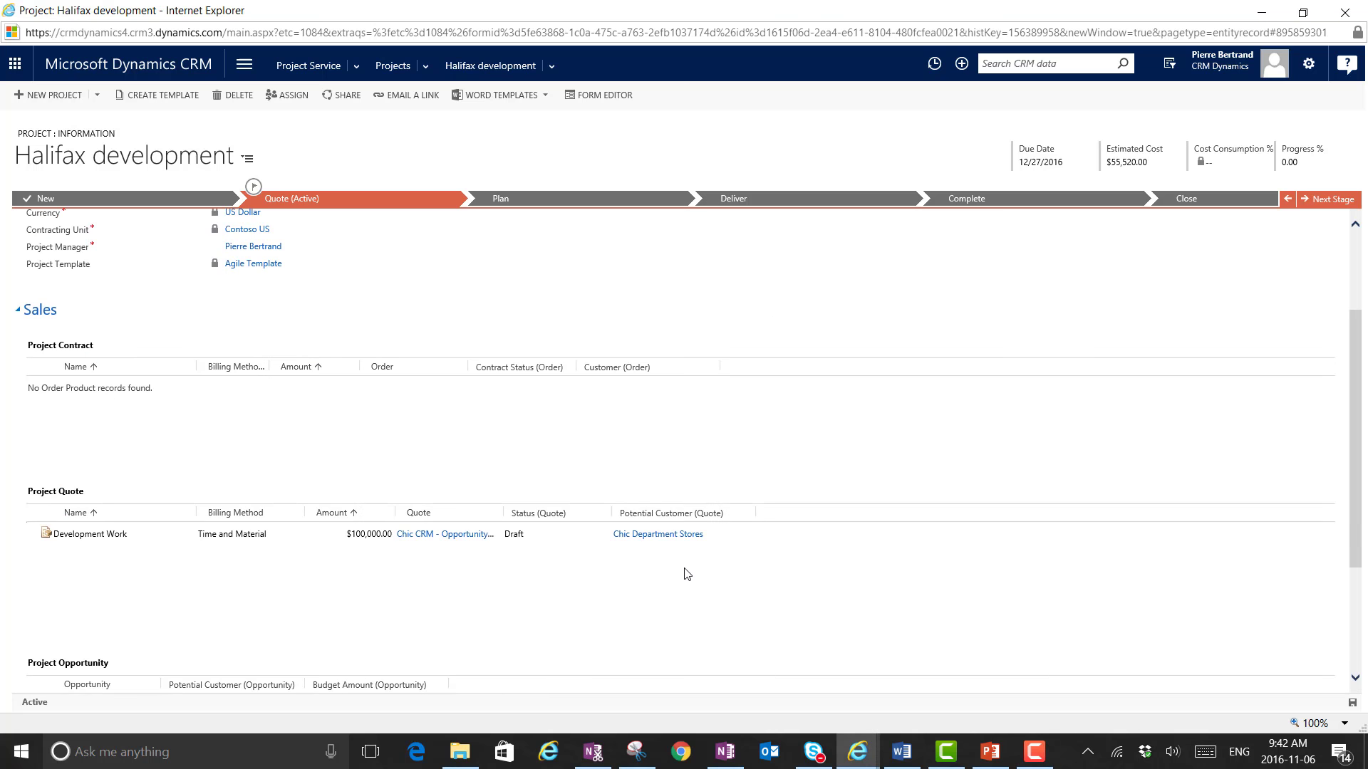
click(428, 536)
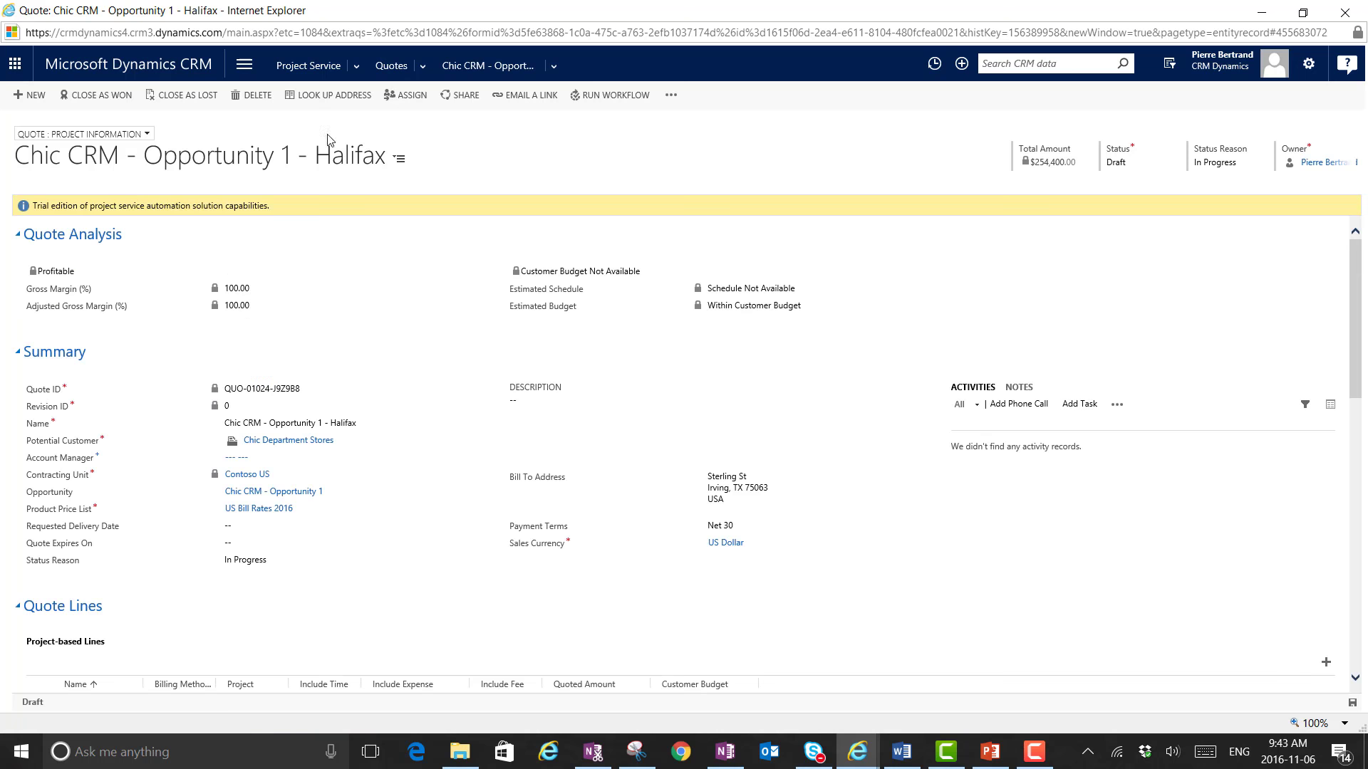
scroll(348, 479, down, 3)
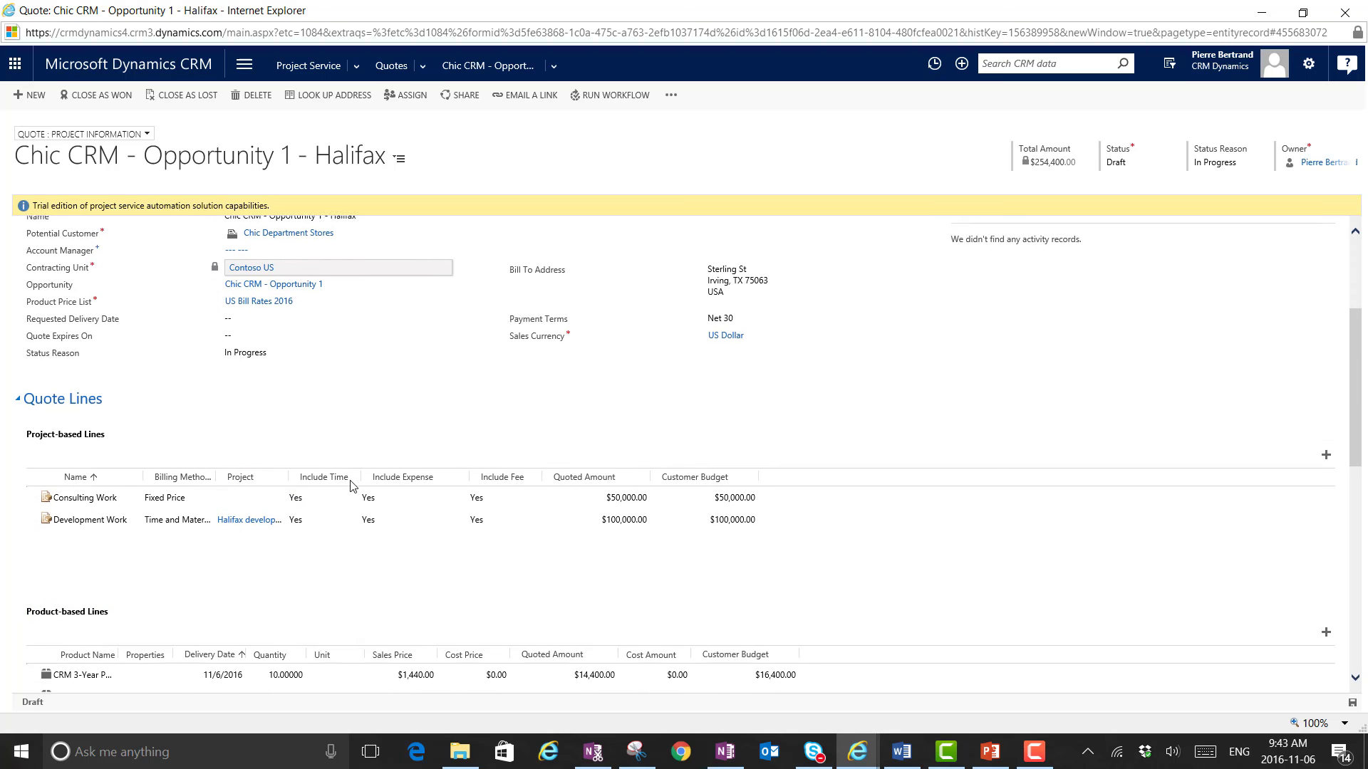
click(87, 511)
drag(71, 516, 64, 487)
click(64, 488)
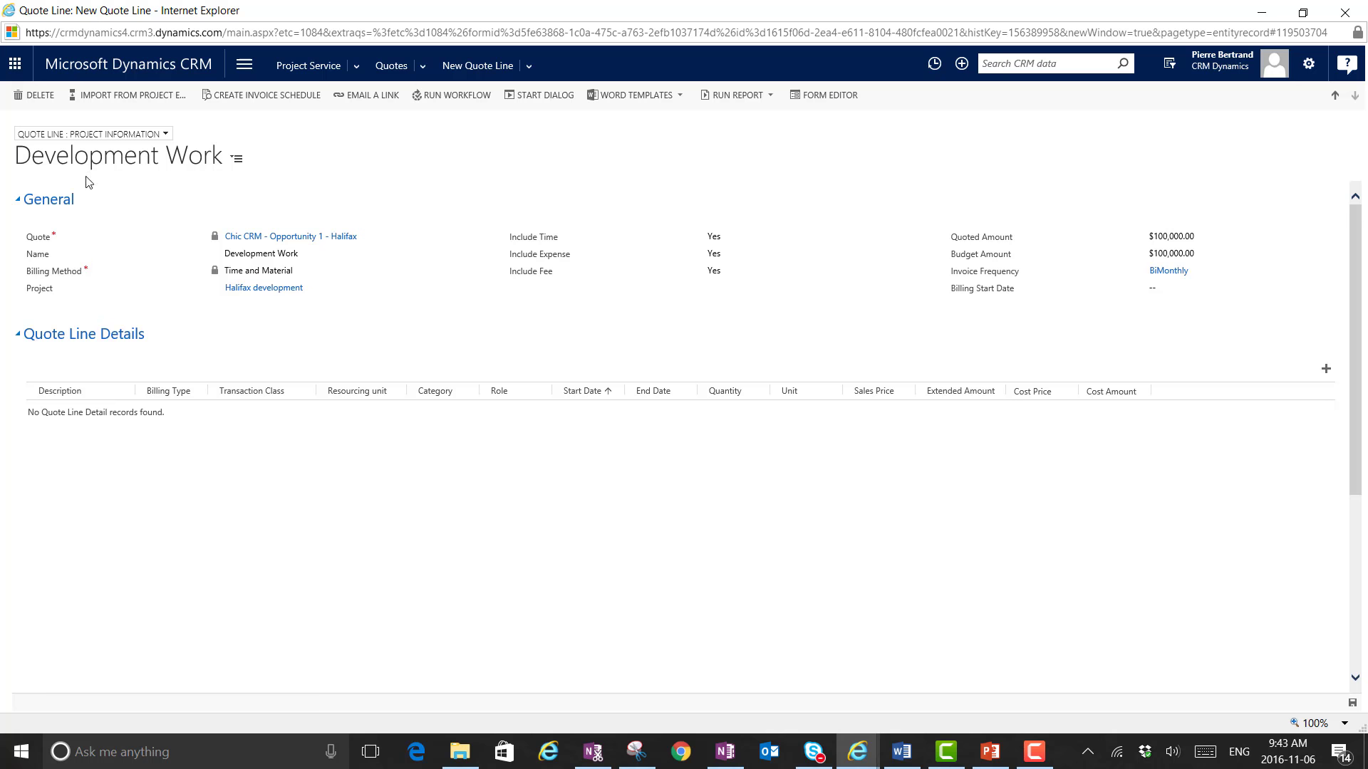
- Import the Halifax development project estimates into the quote line, summarized by transaction type
click(111, 95)
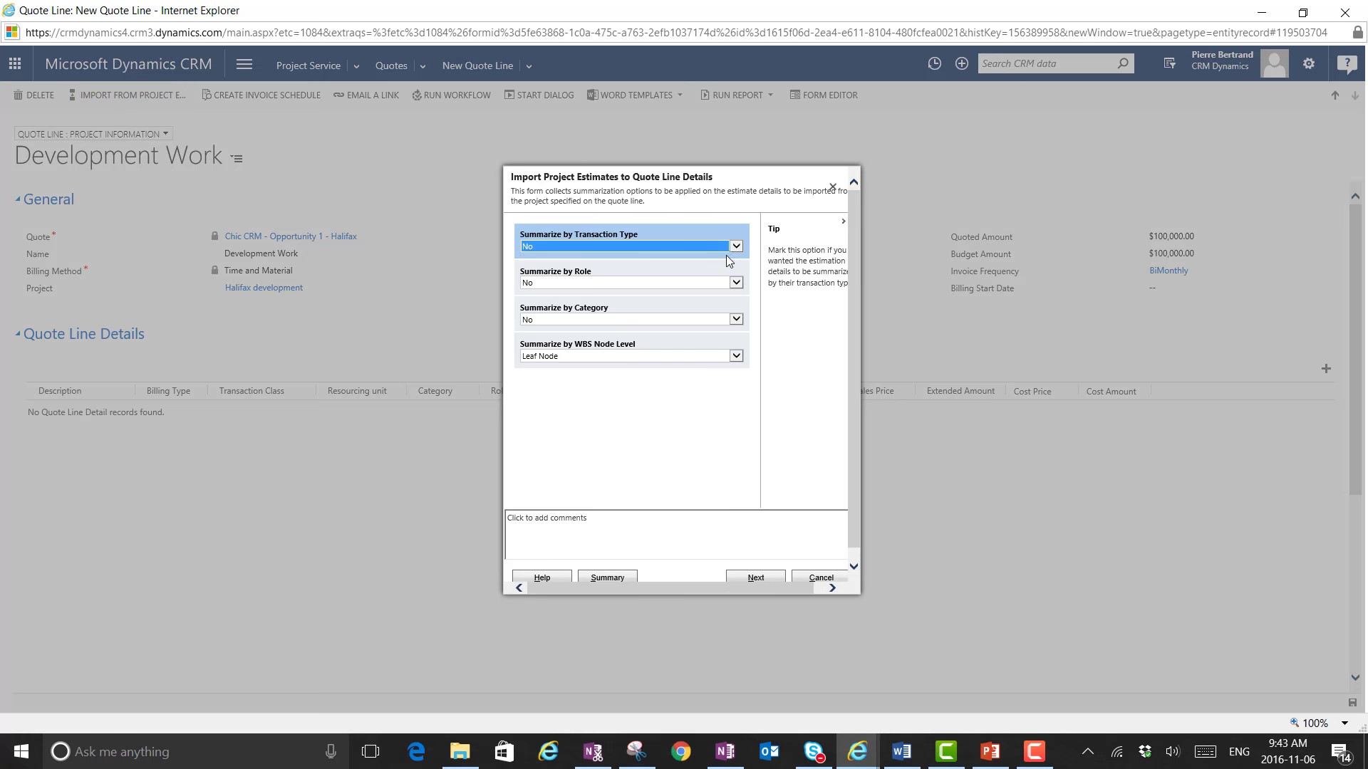
click(723, 248)
click(723, 257)
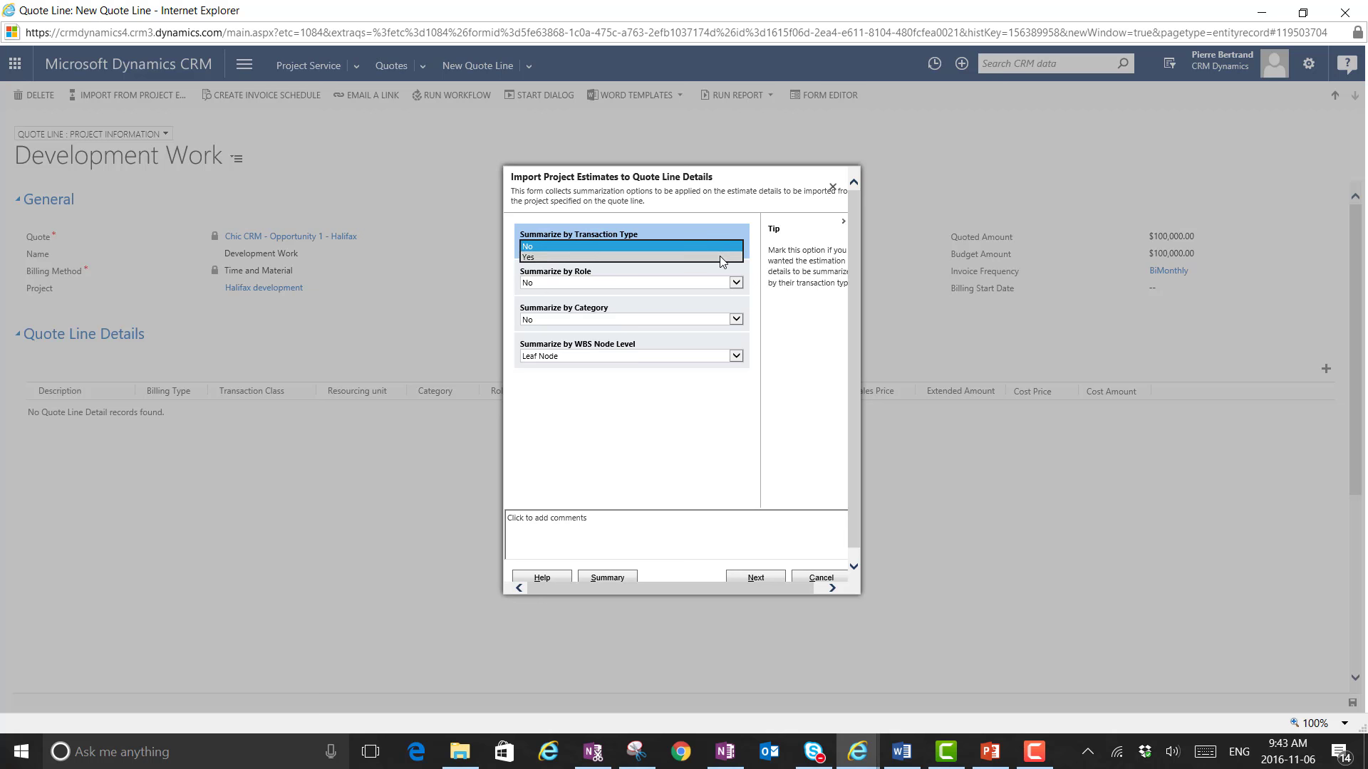
click(753, 580)
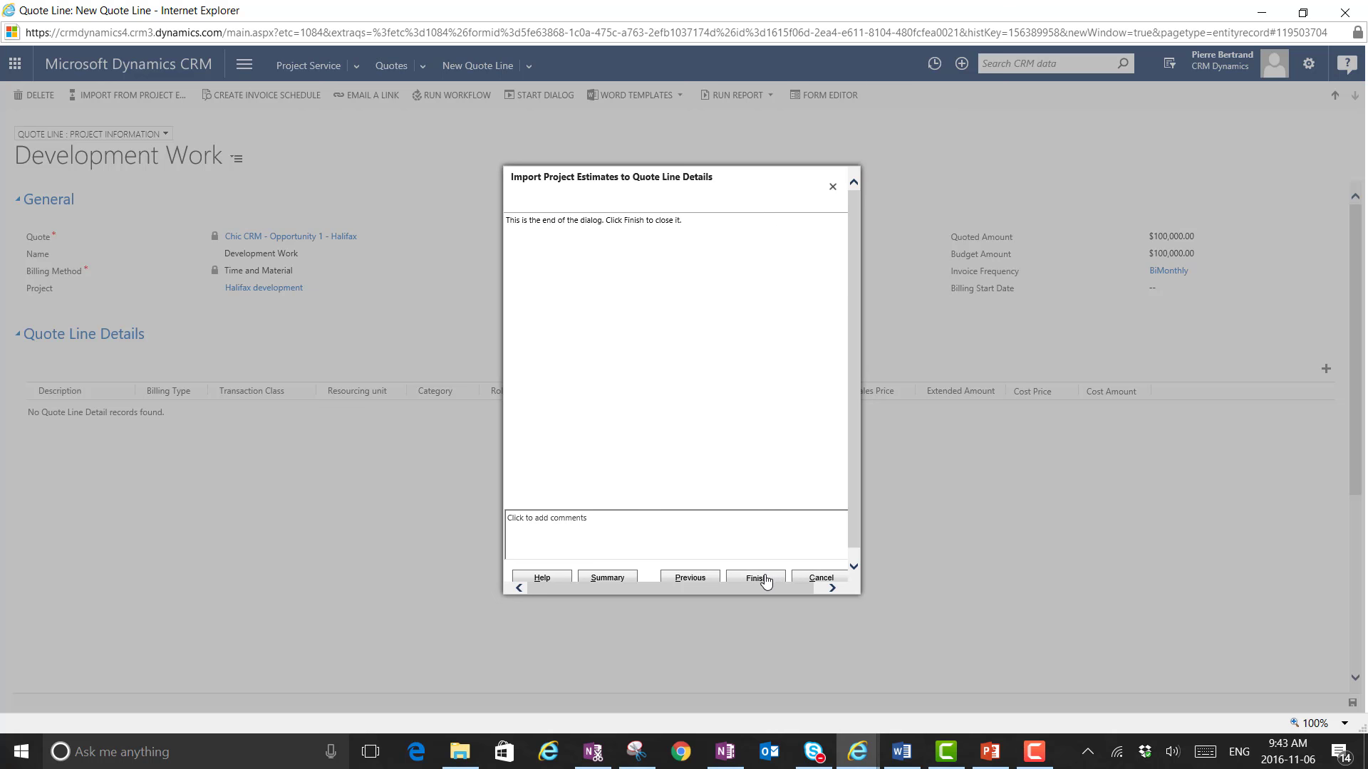
click(758, 578)
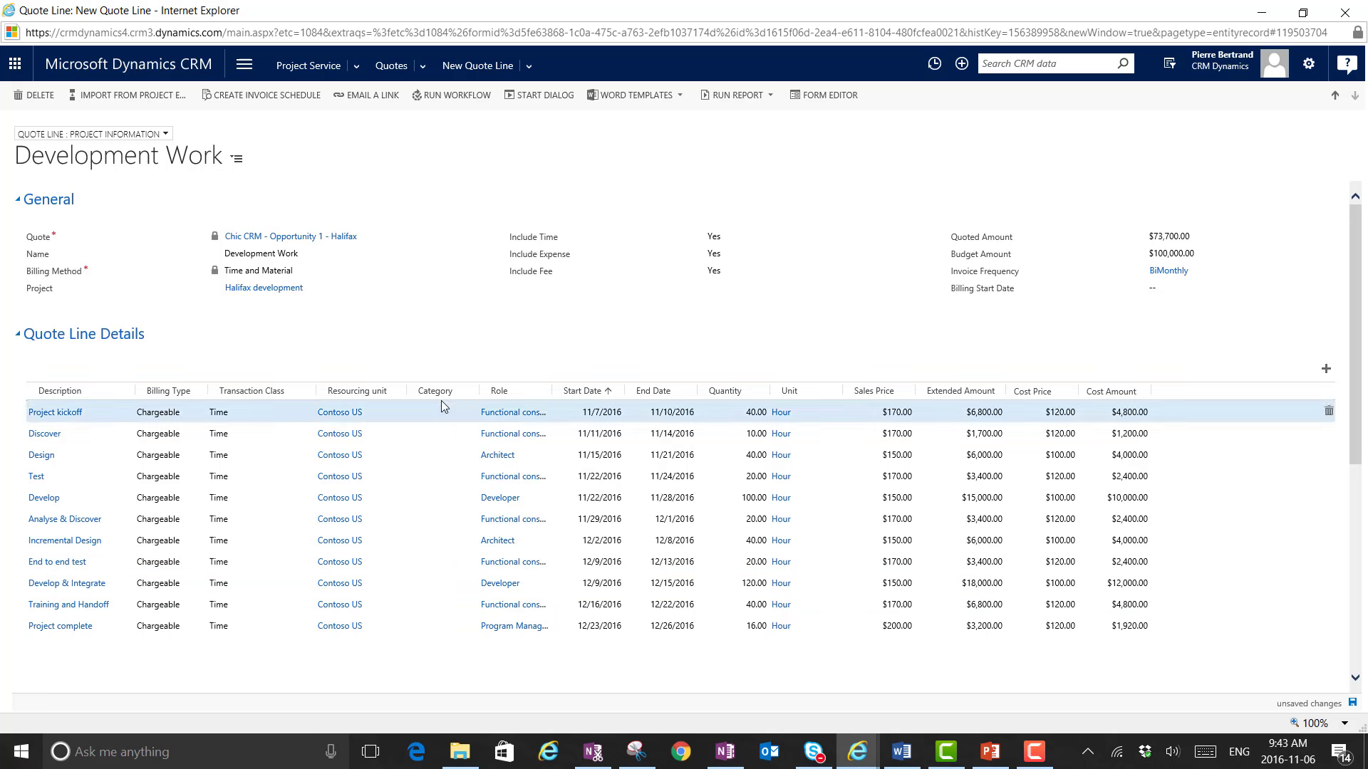
- Select the Develop & Integrate detail row so the line autosaves at $73,700.00 quoted
click(281, 582)
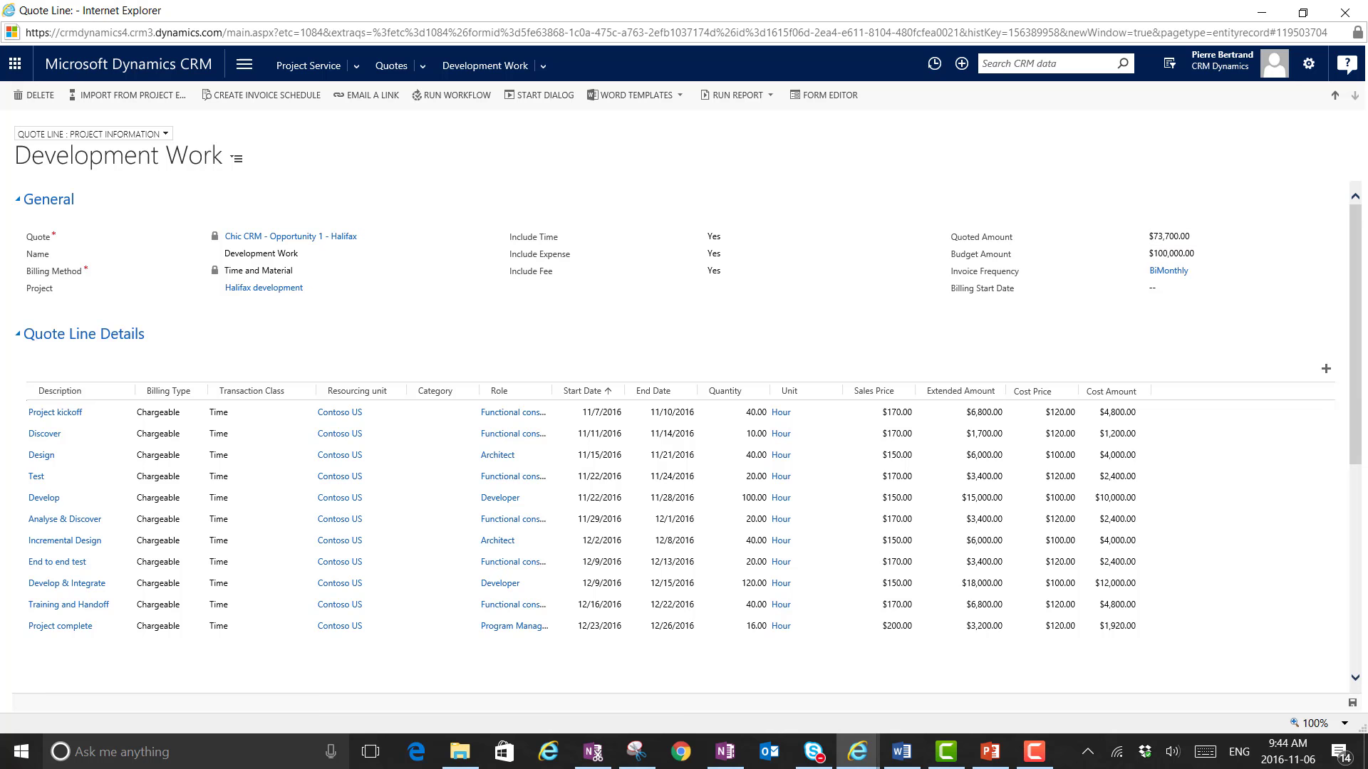
key(F10)
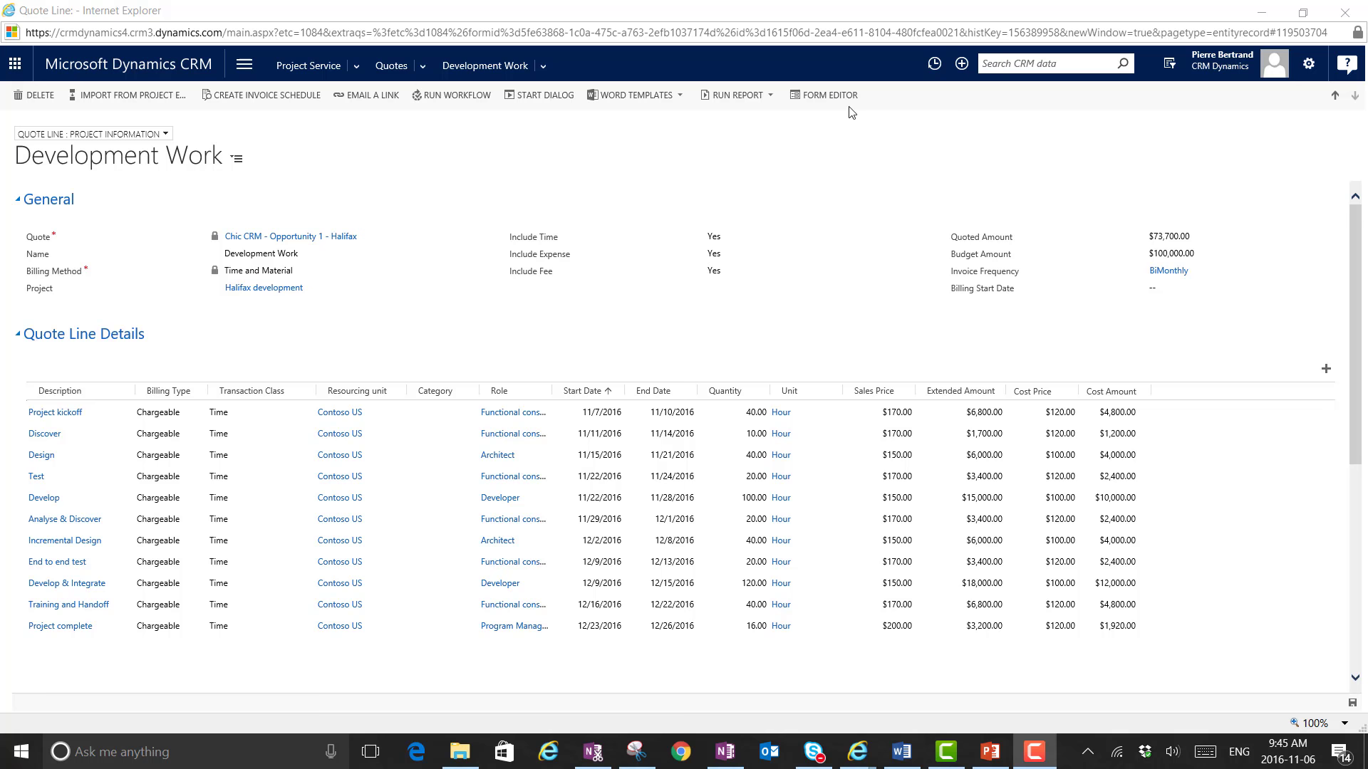
- Open the Halifax development project record from My Active Projects under Project Service > Projects
click(358, 71)
click(467, 126)
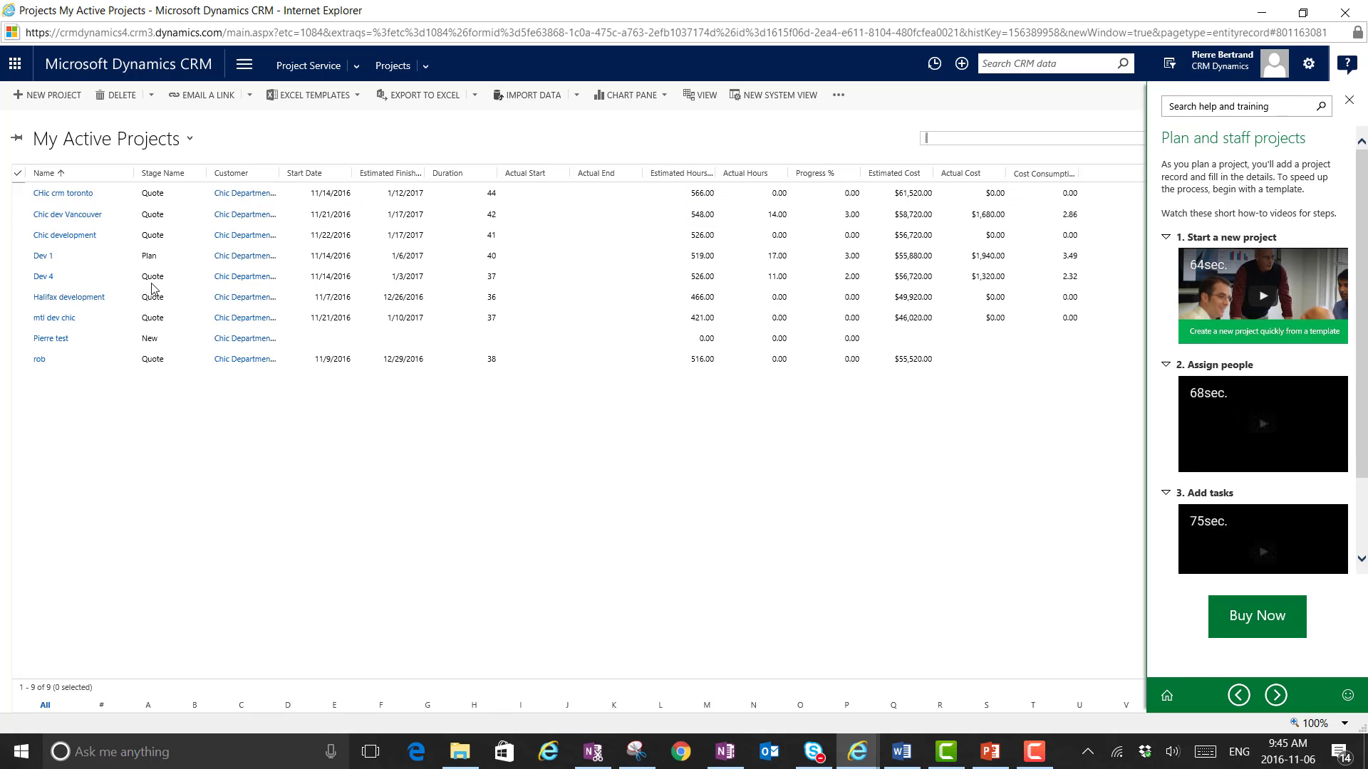
click(65, 302)
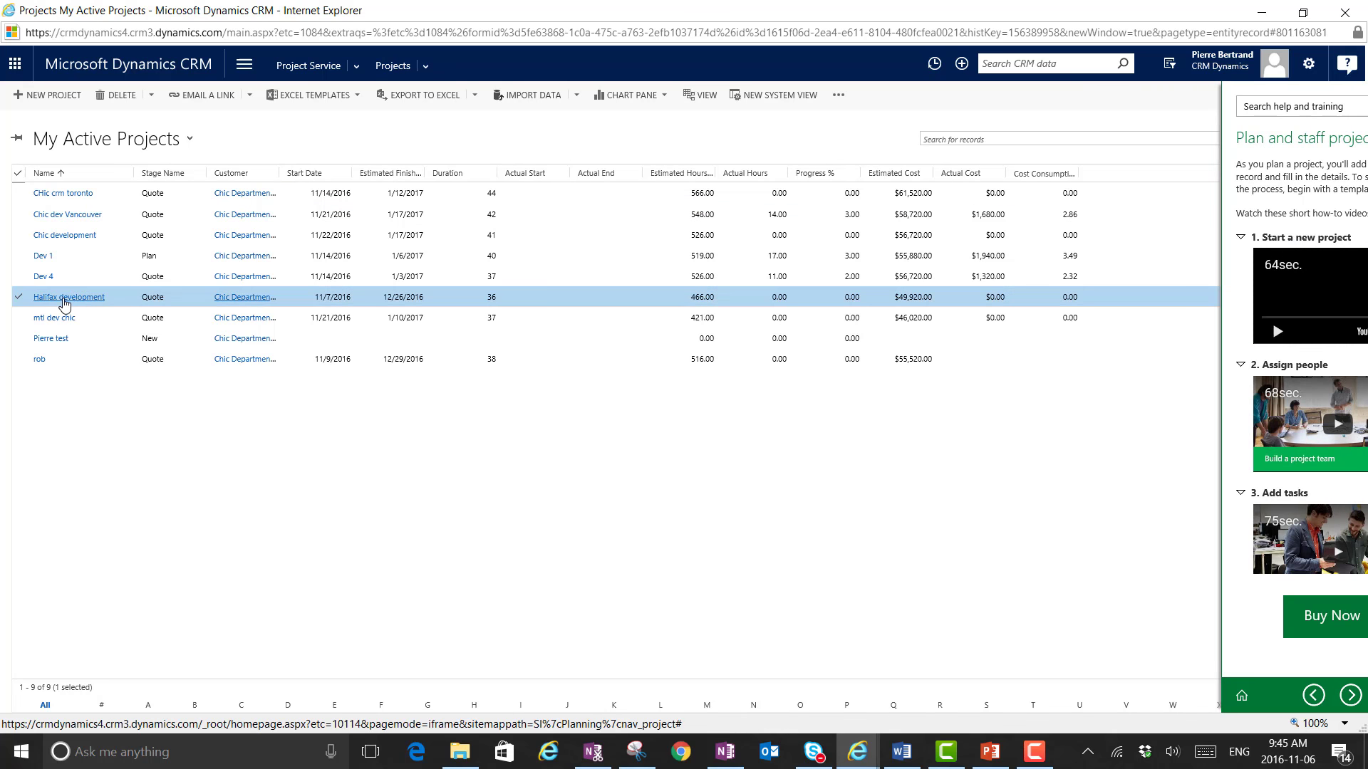
click(64, 302)
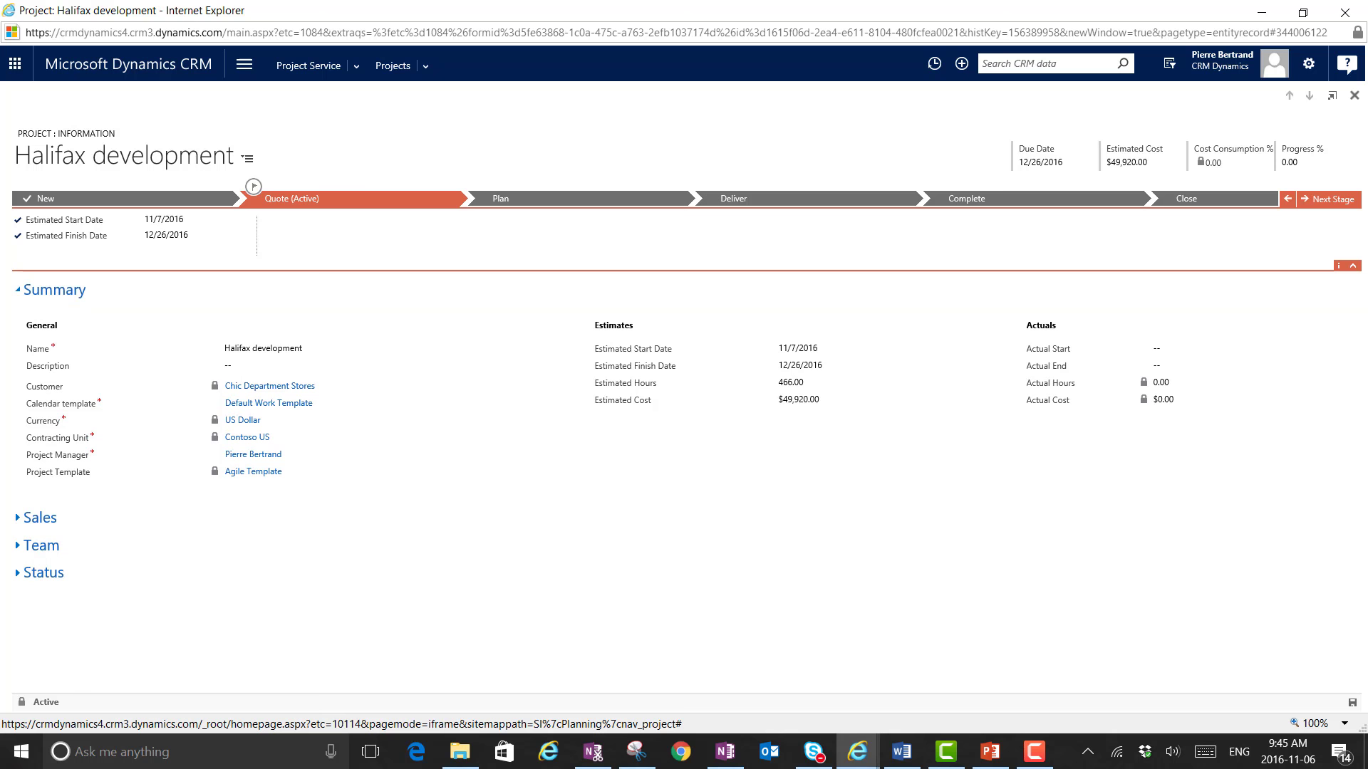
click(425, 67)
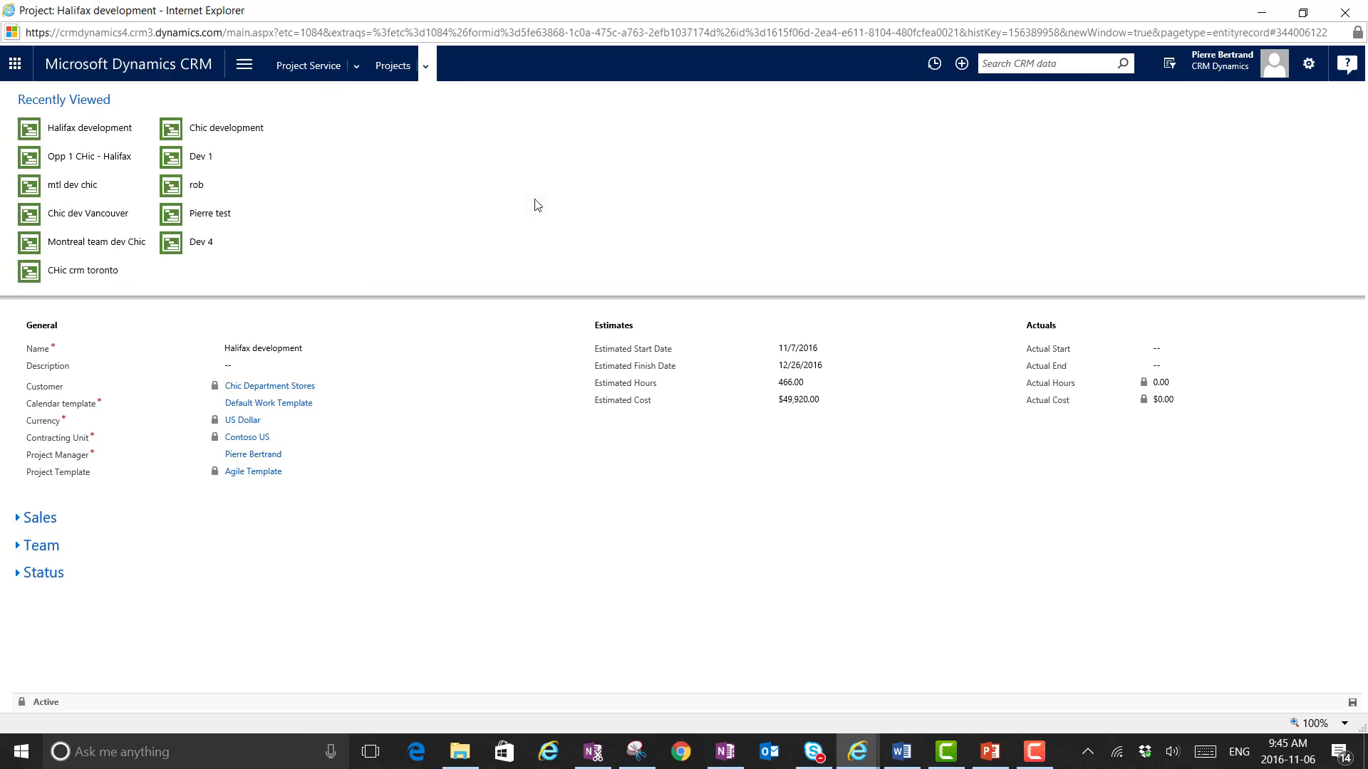
click(491, 525)
key(F10)
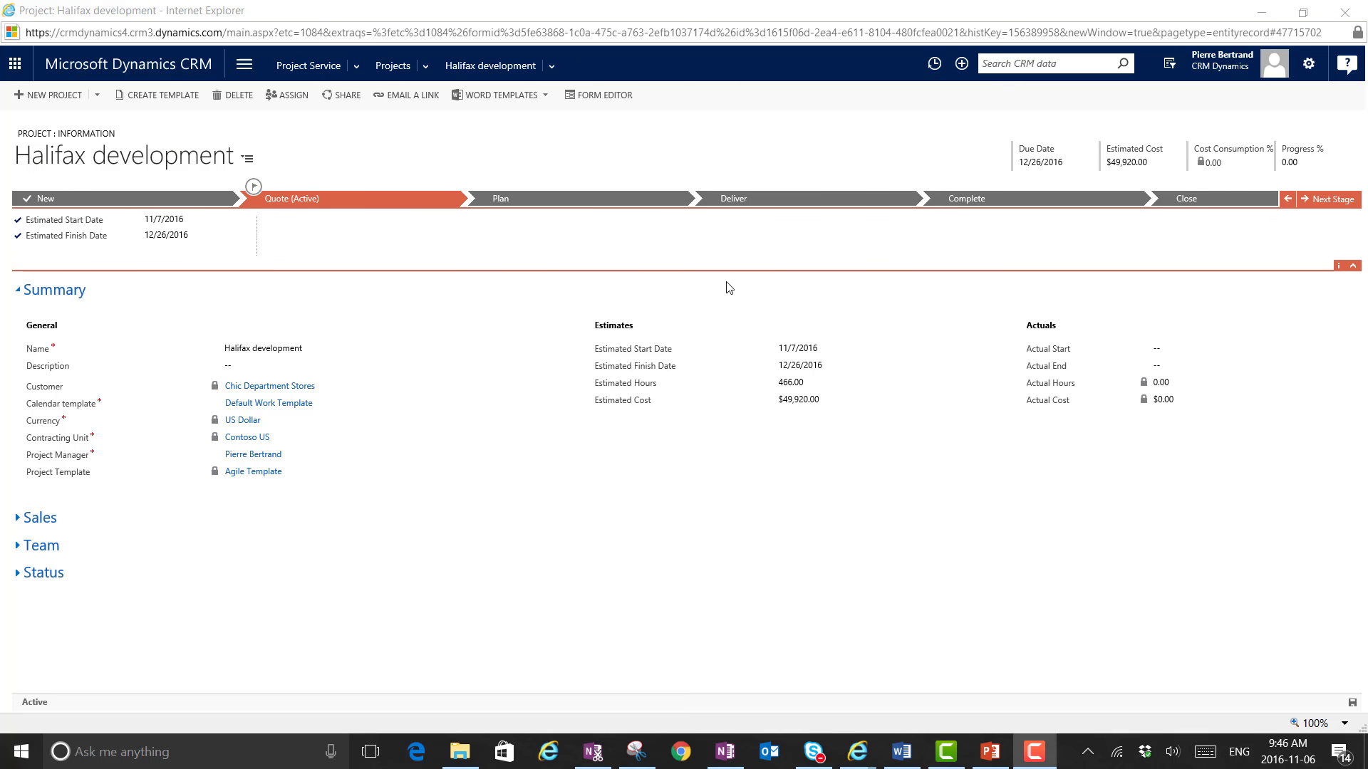
click(557, 66)
- Generate the team from the work breakdown structure: 2 Functional consultants, 1 Program Manager, 1 Architect, 3 Developers
click(556, 66)
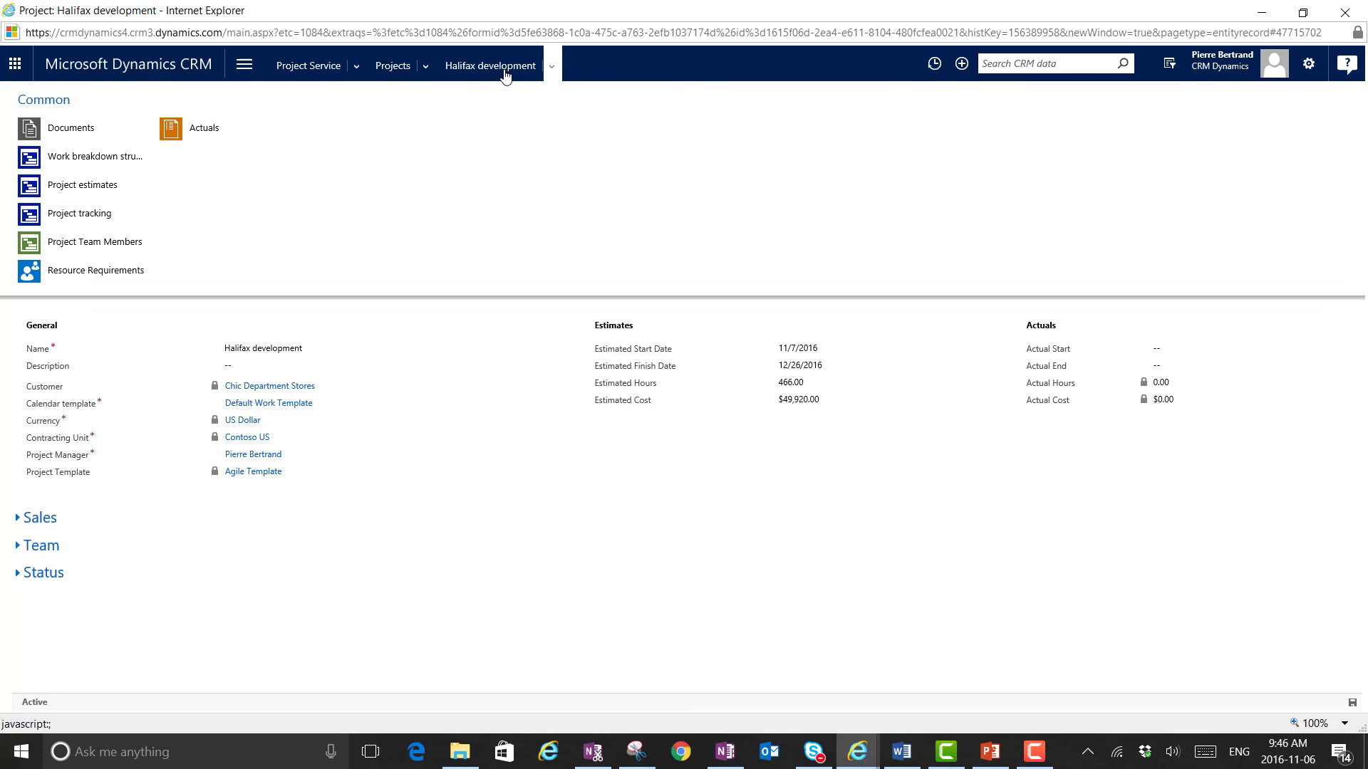
click(95, 156)
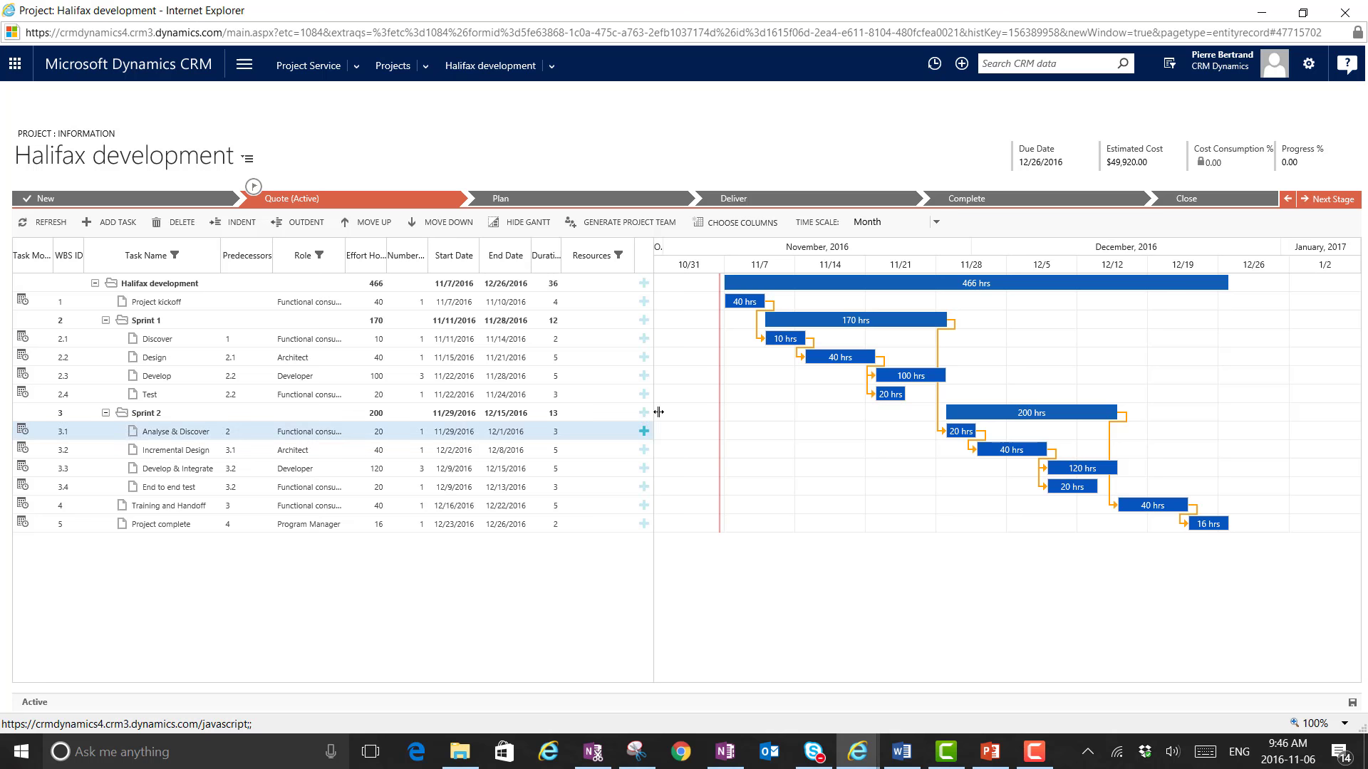
click(618, 225)
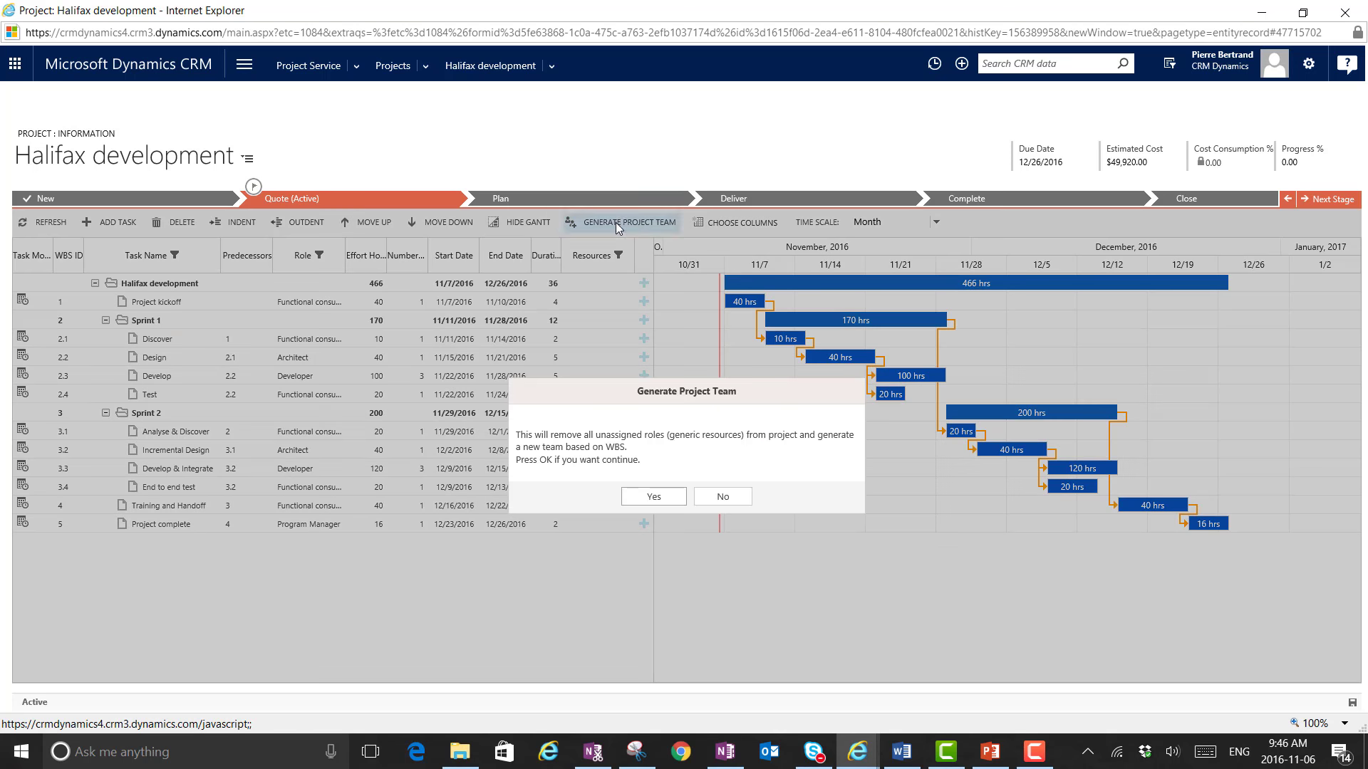
click(631, 500)
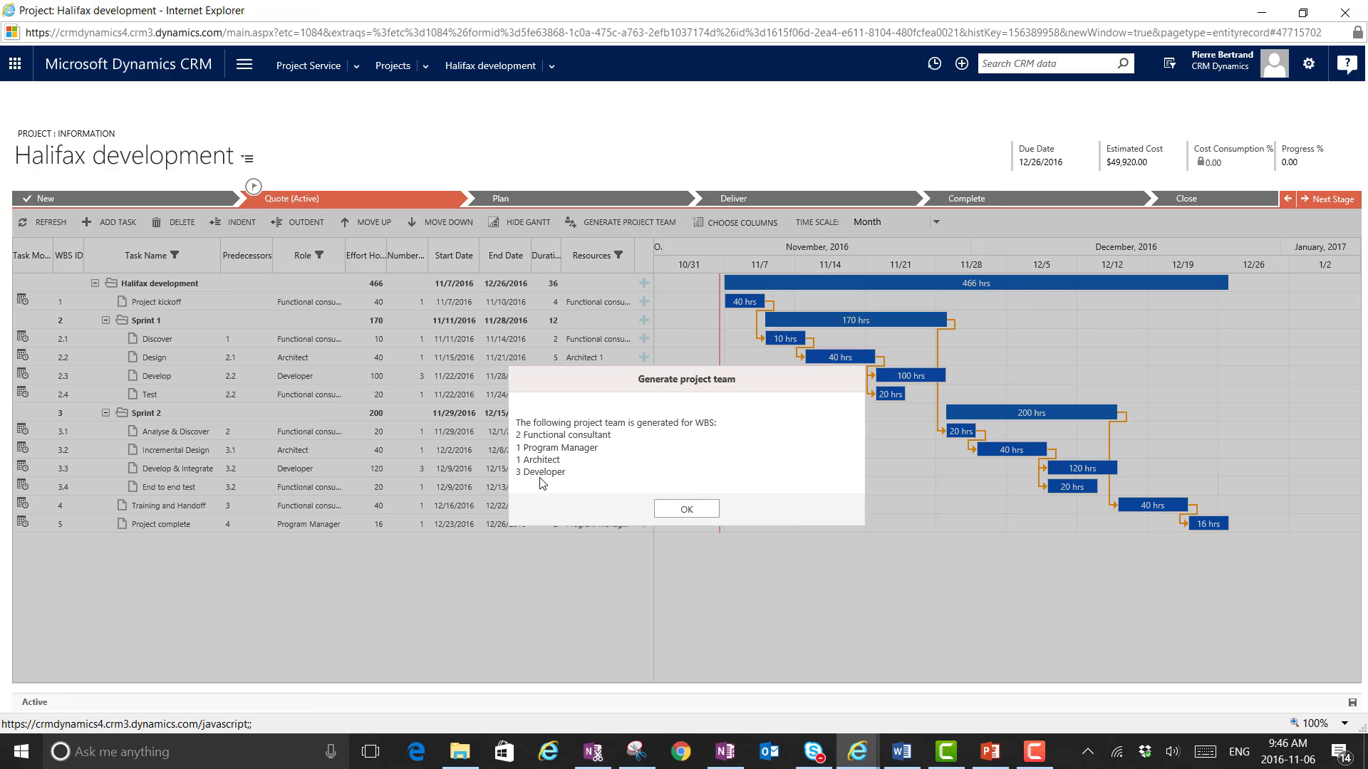
click(685, 510)
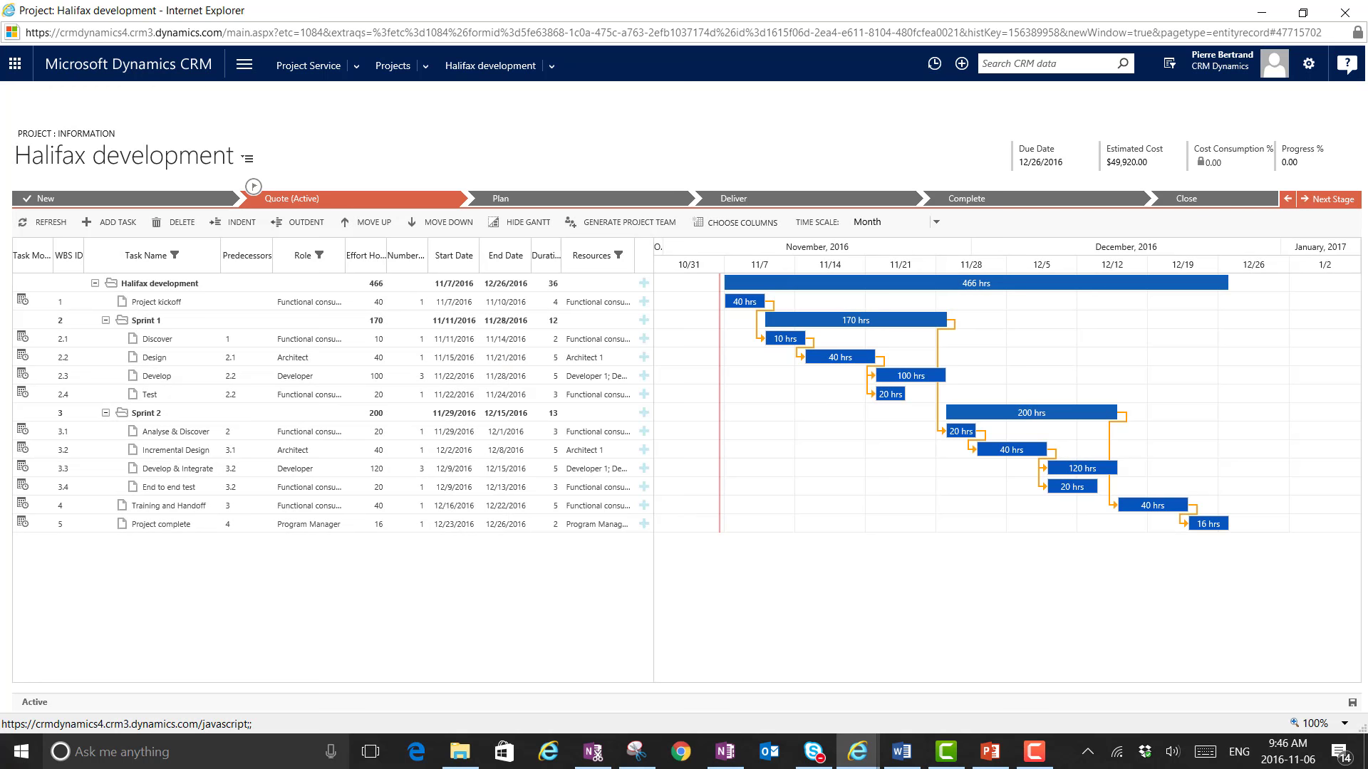
key(F10)
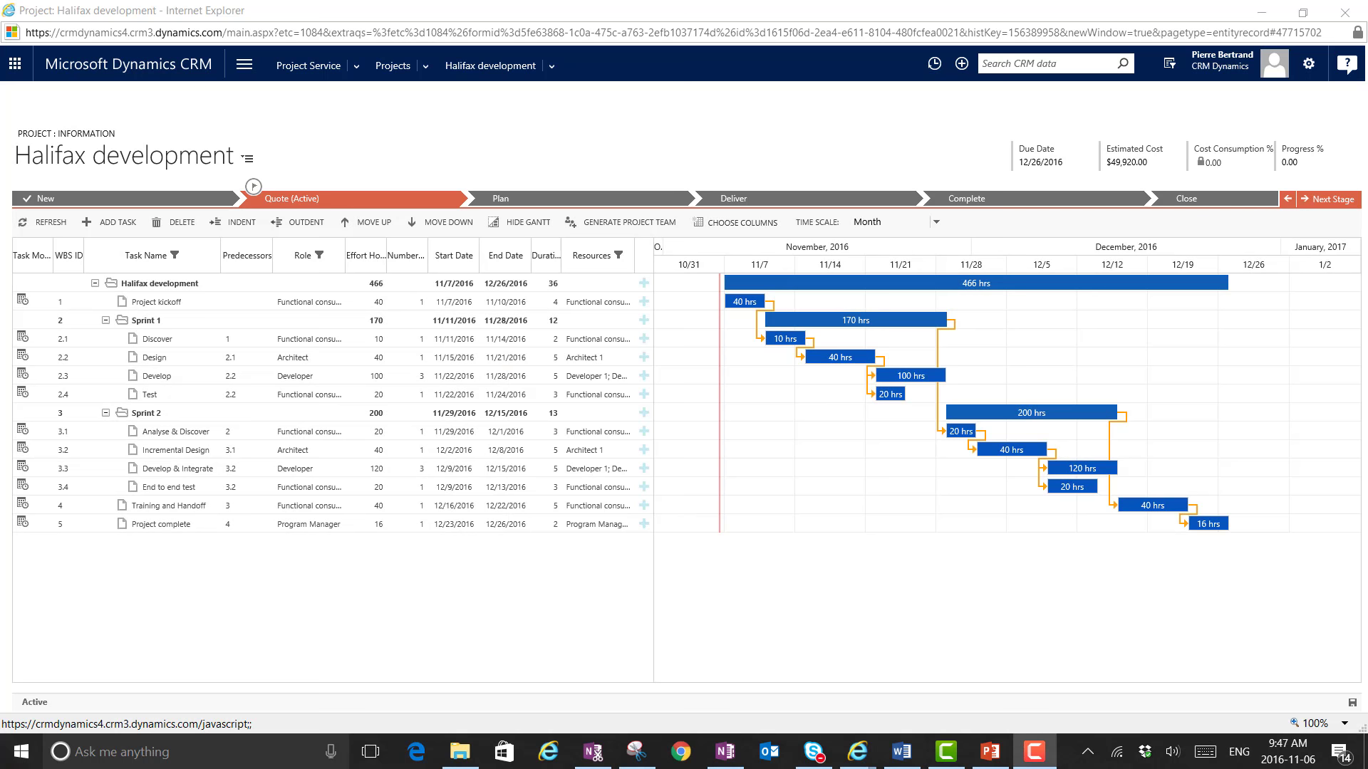
- Show the Halifax development Project Team Members list and select the generic Developer 2 row
click(552, 72)
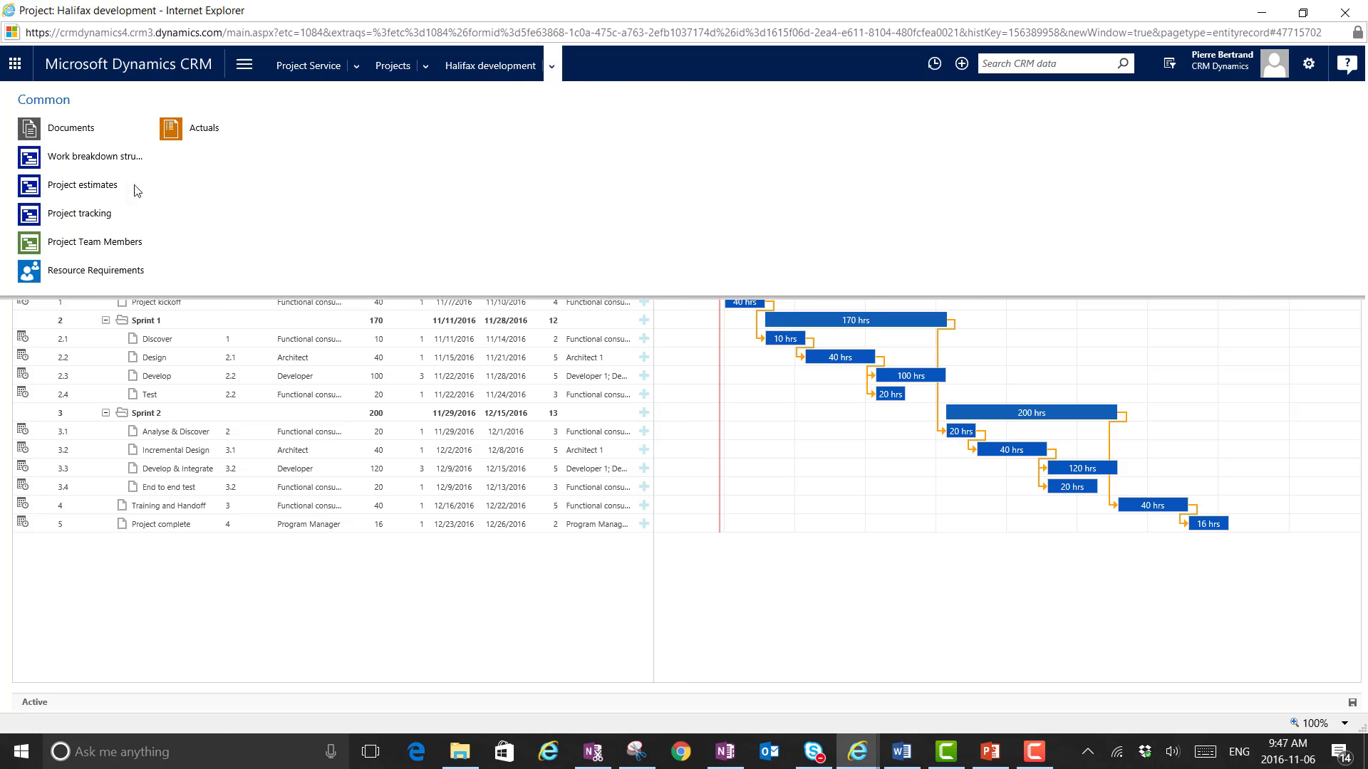
click(53, 249)
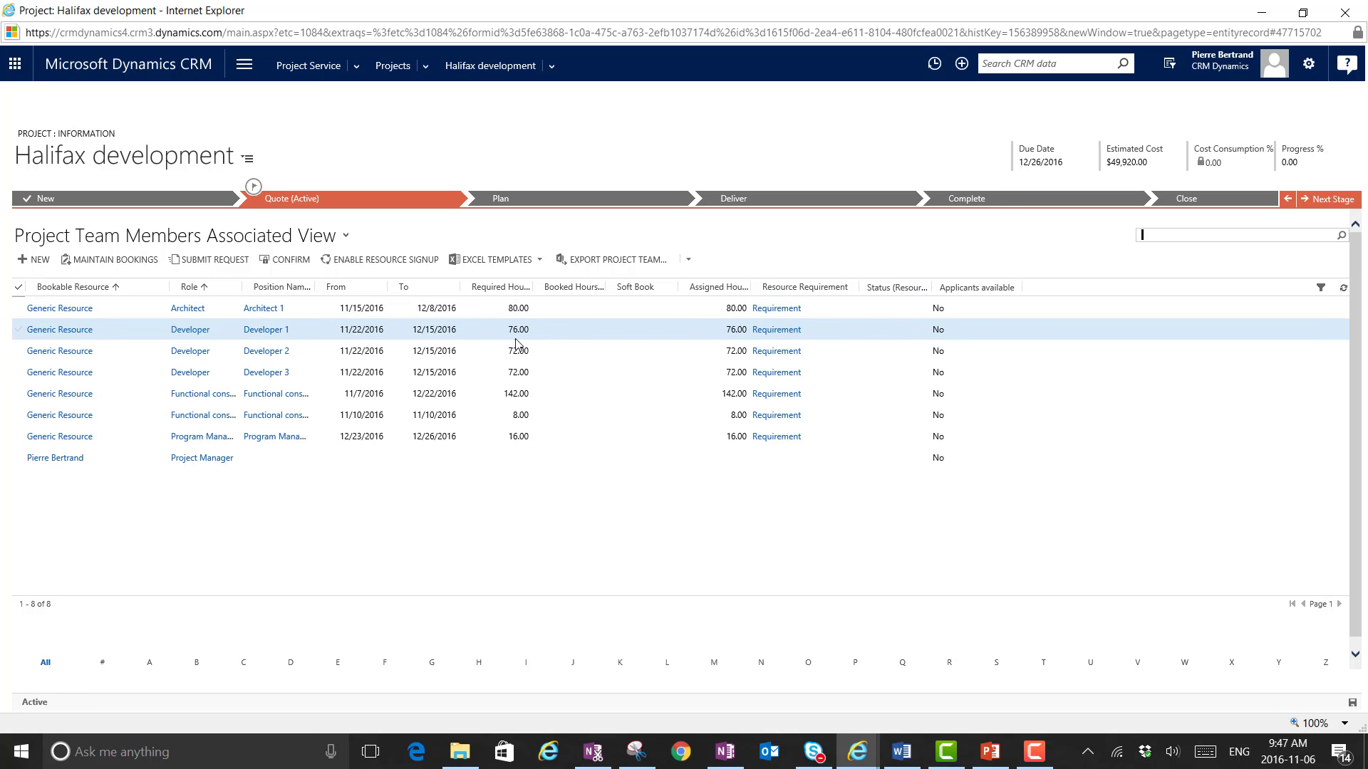
click(18, 351)
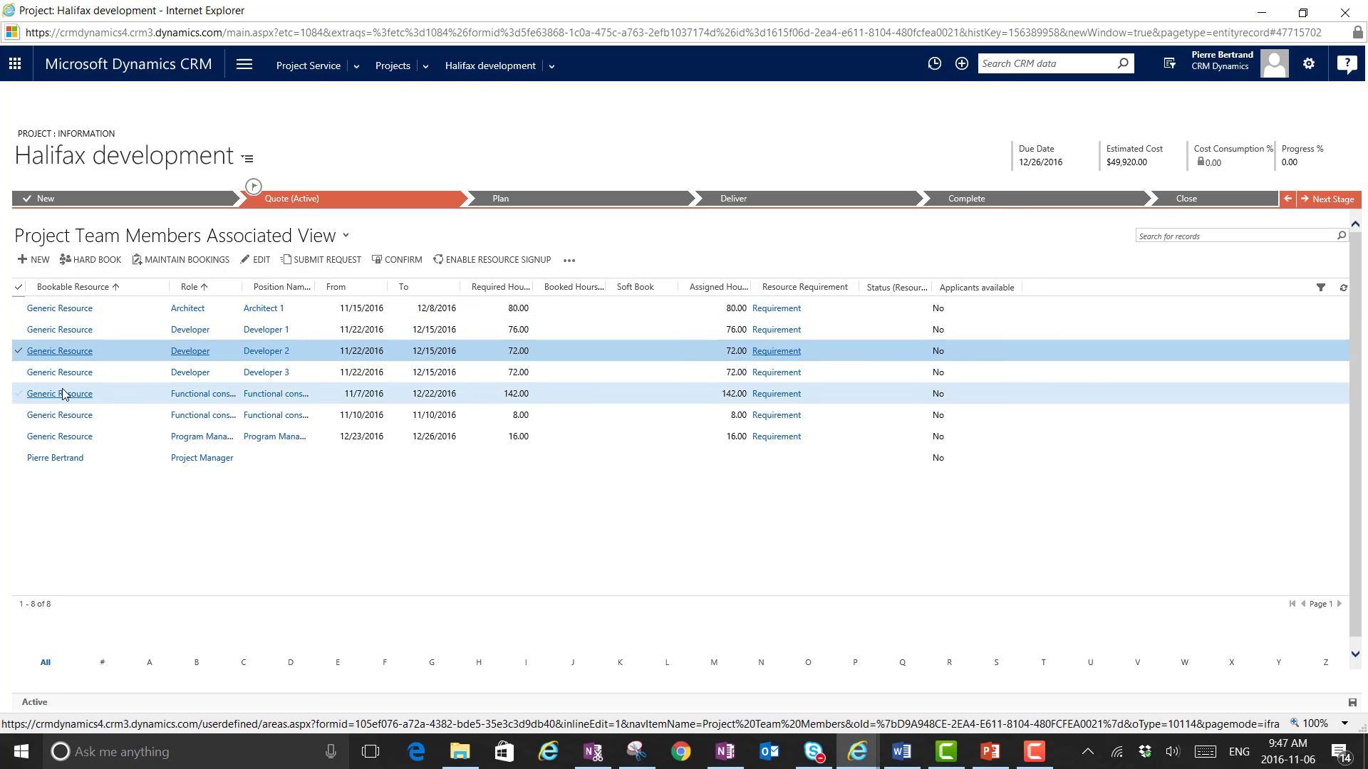
- Also select Developer 1 and filter candidate resources by the Agile Methodology skill
click(128, 330)
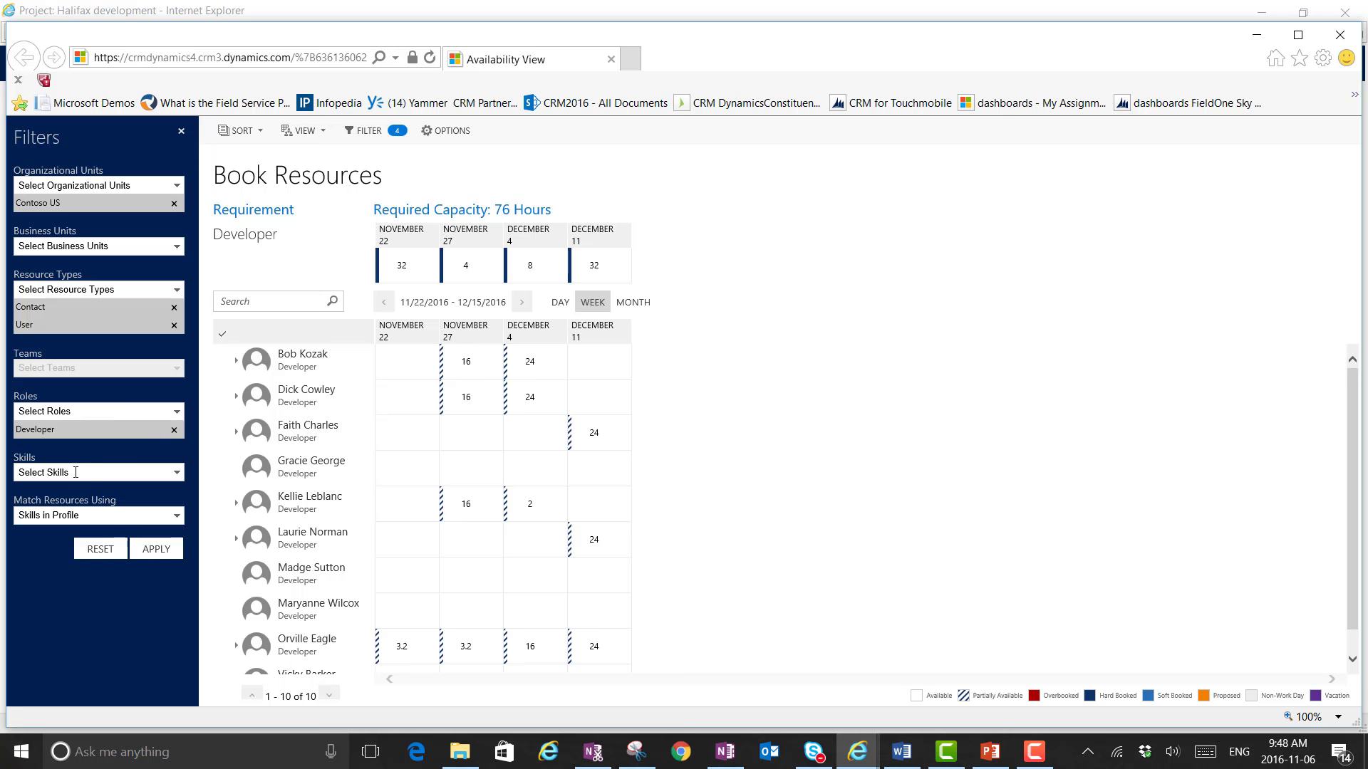
click(174, 478)
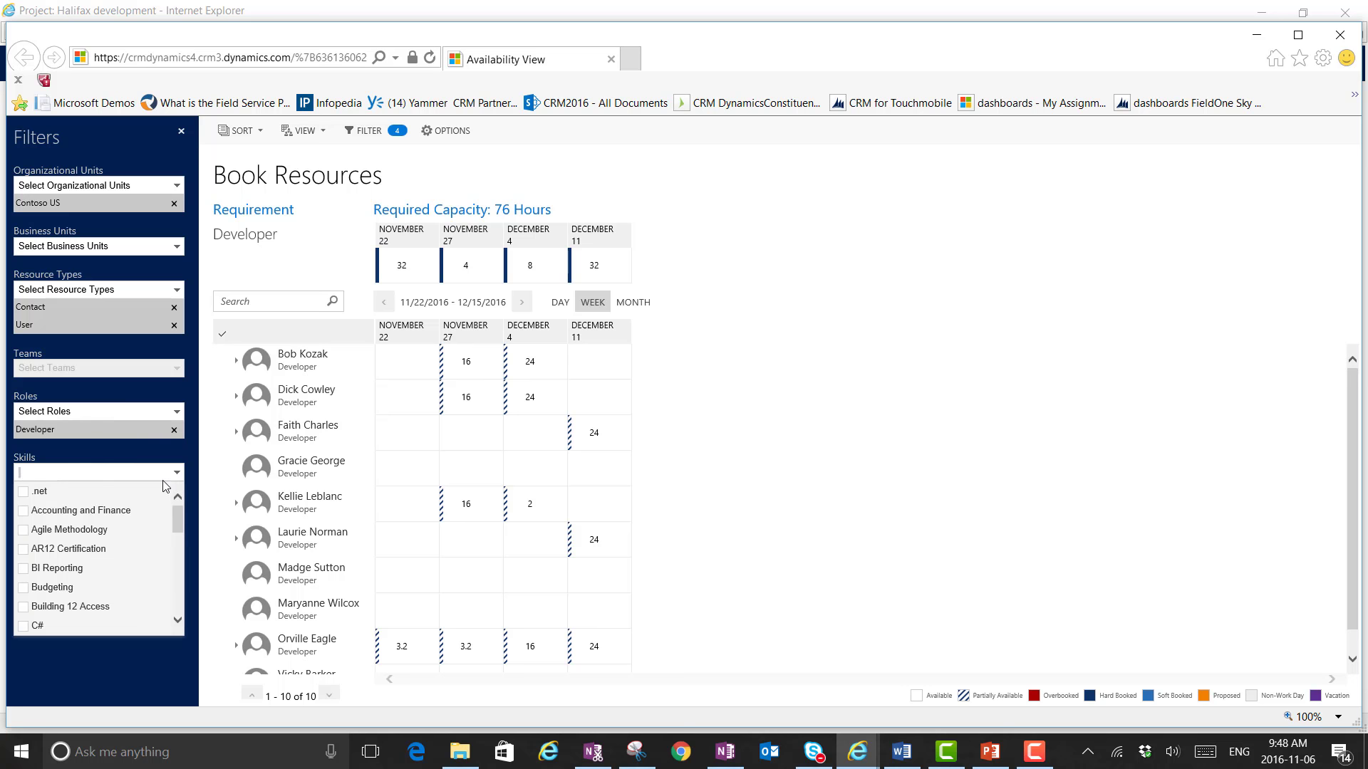
click(42, 531)
click(112, 664)
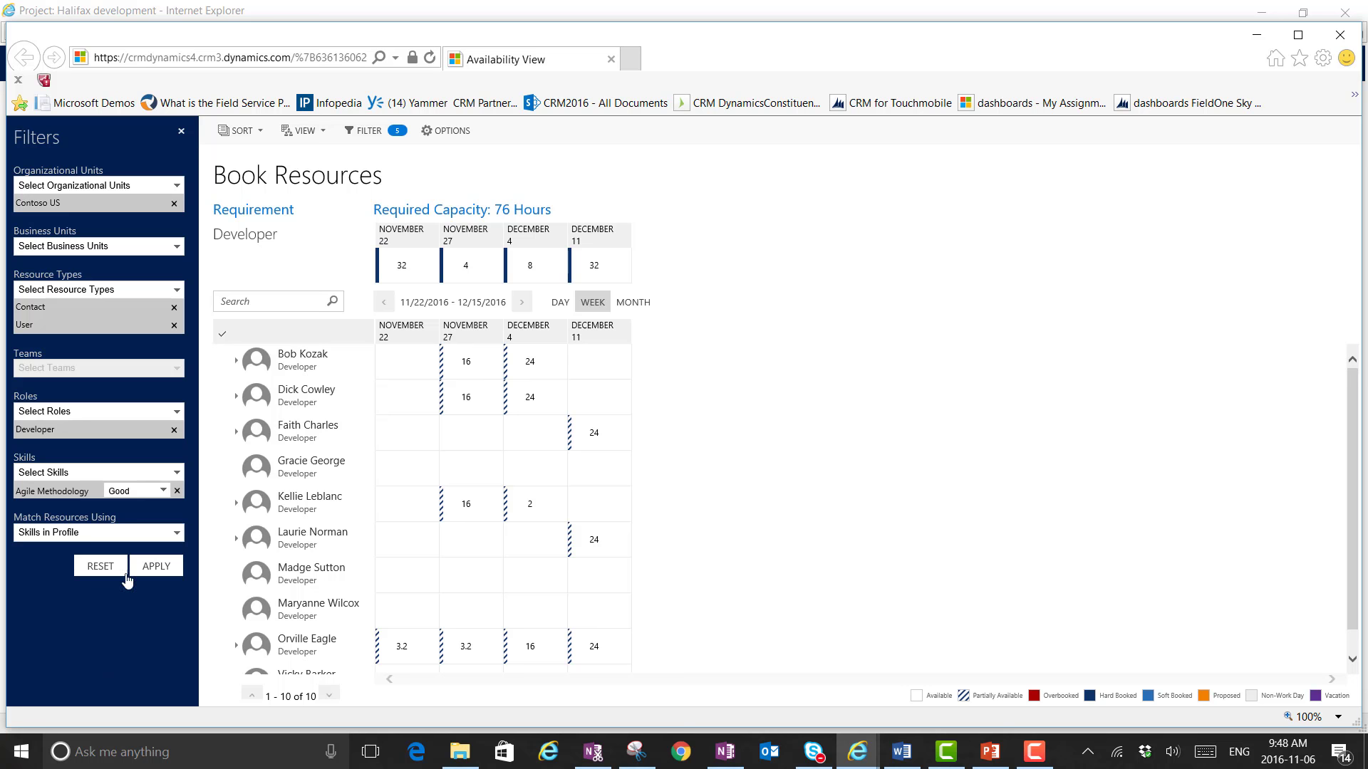
click(158, 570)
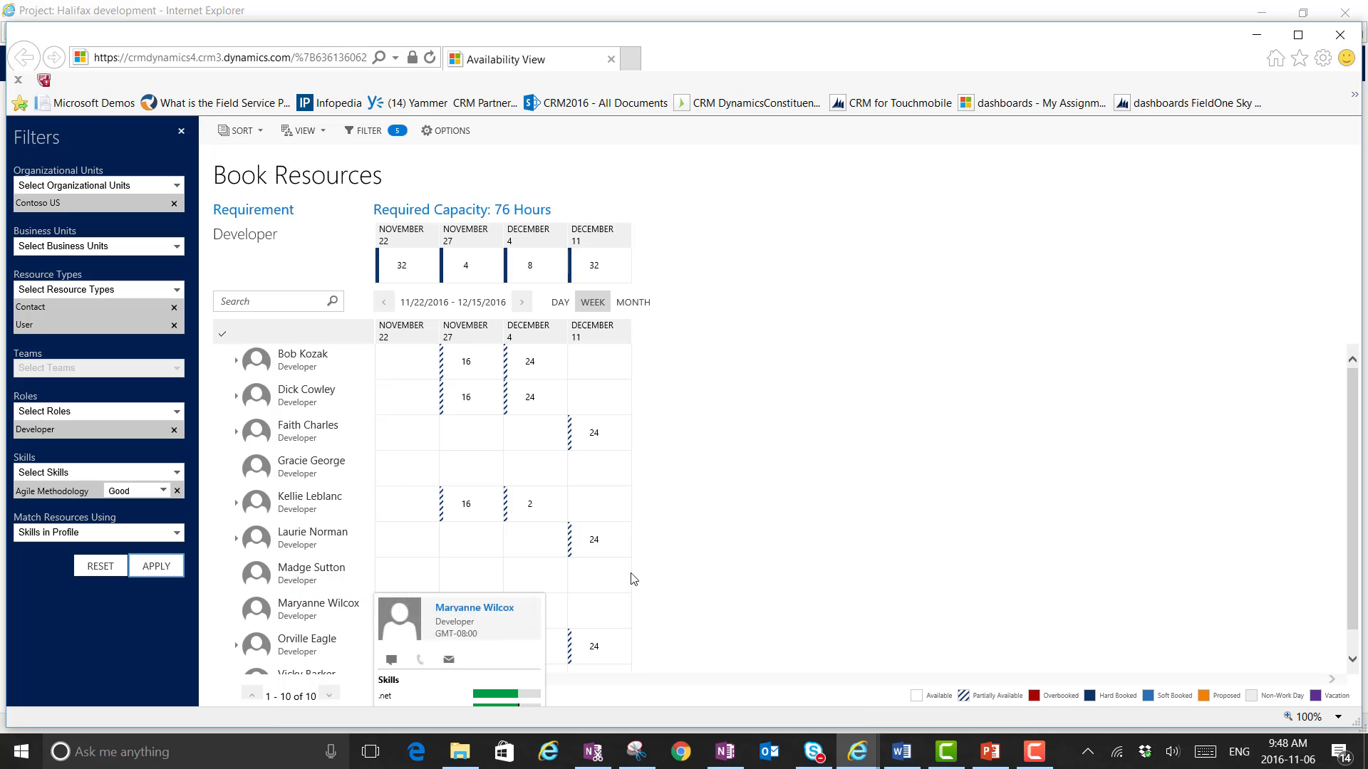
- Raise the required Agile Methodology level to Proficient and rerun the search, which finds no matches
scroll(741, 580, down, 1)
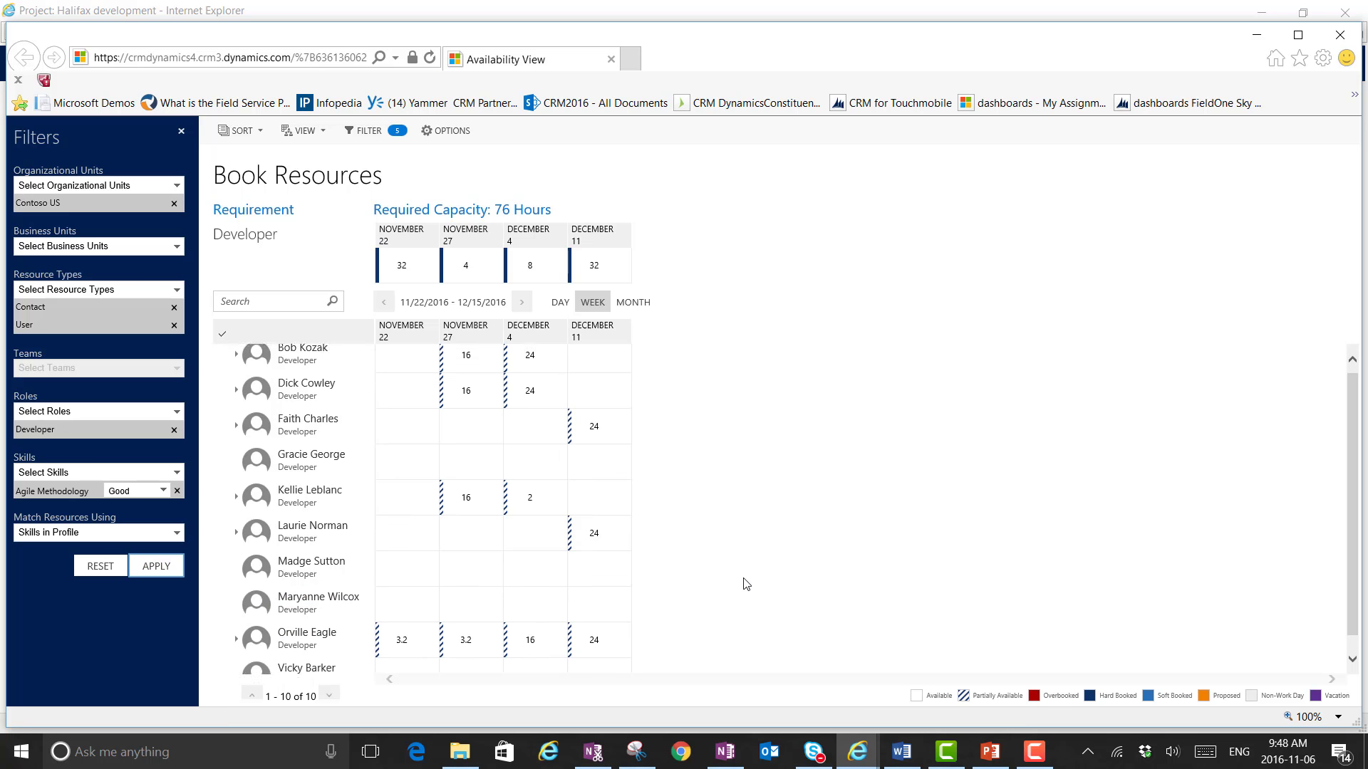
click(163, 492)
click(126, 546)
click(154, 566)
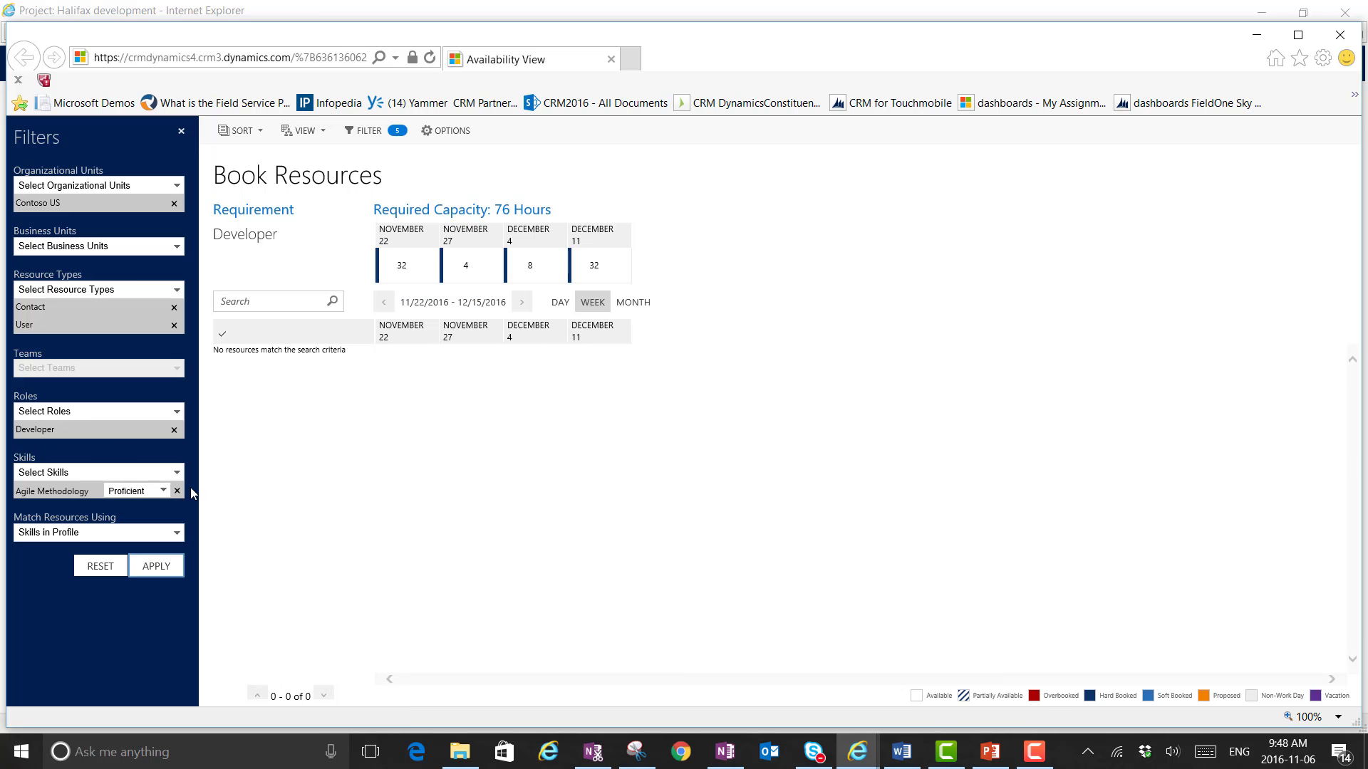
- Lower the Agile Methodology level to Good and rerun the search, listing 10 matching Developers
click(162, 490)
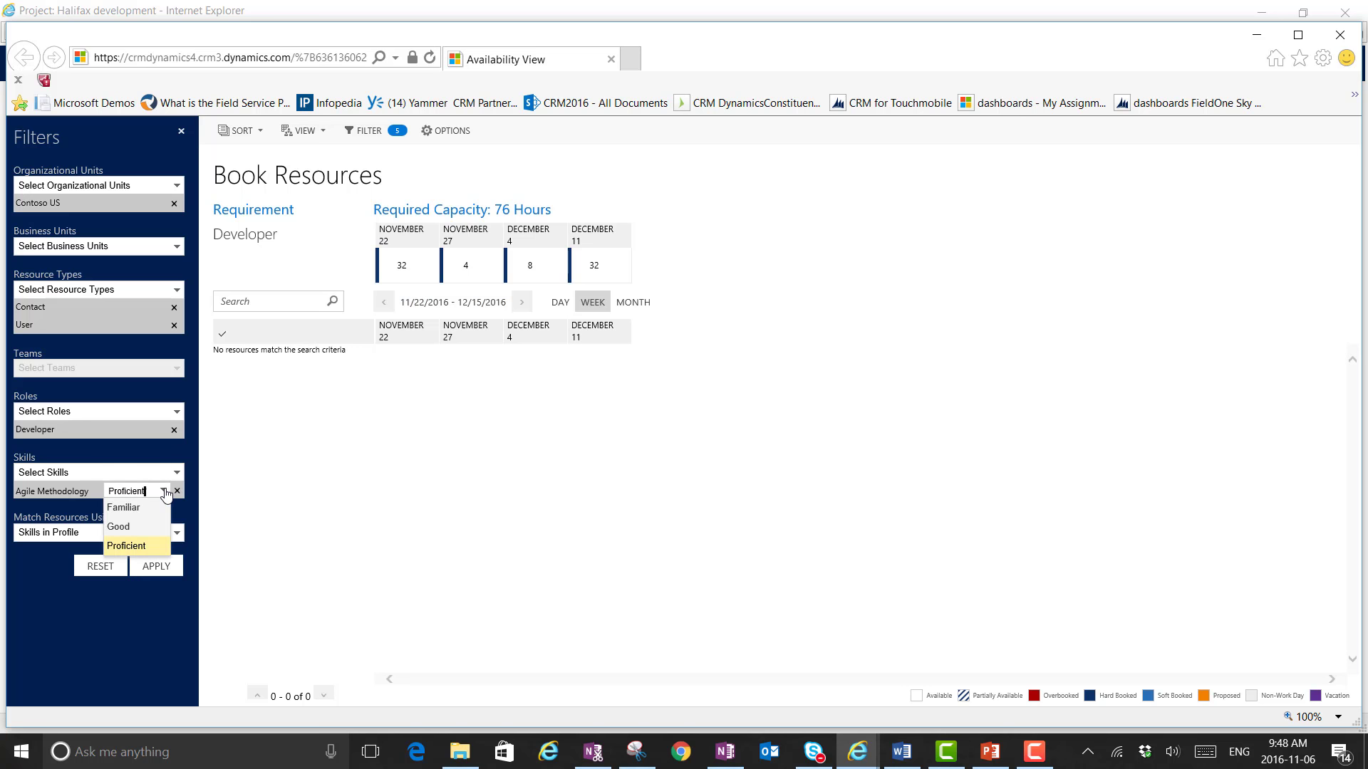
click(138, 528)
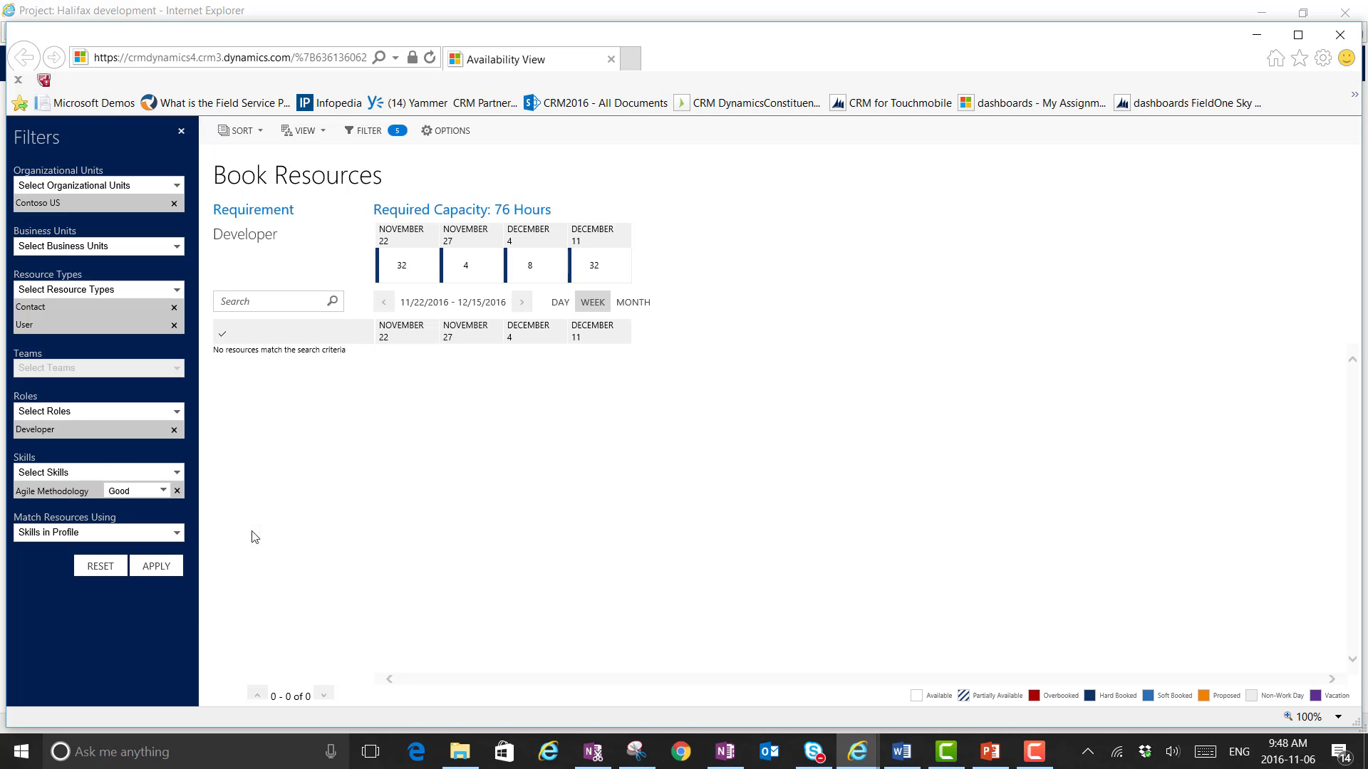
click(155, 566)
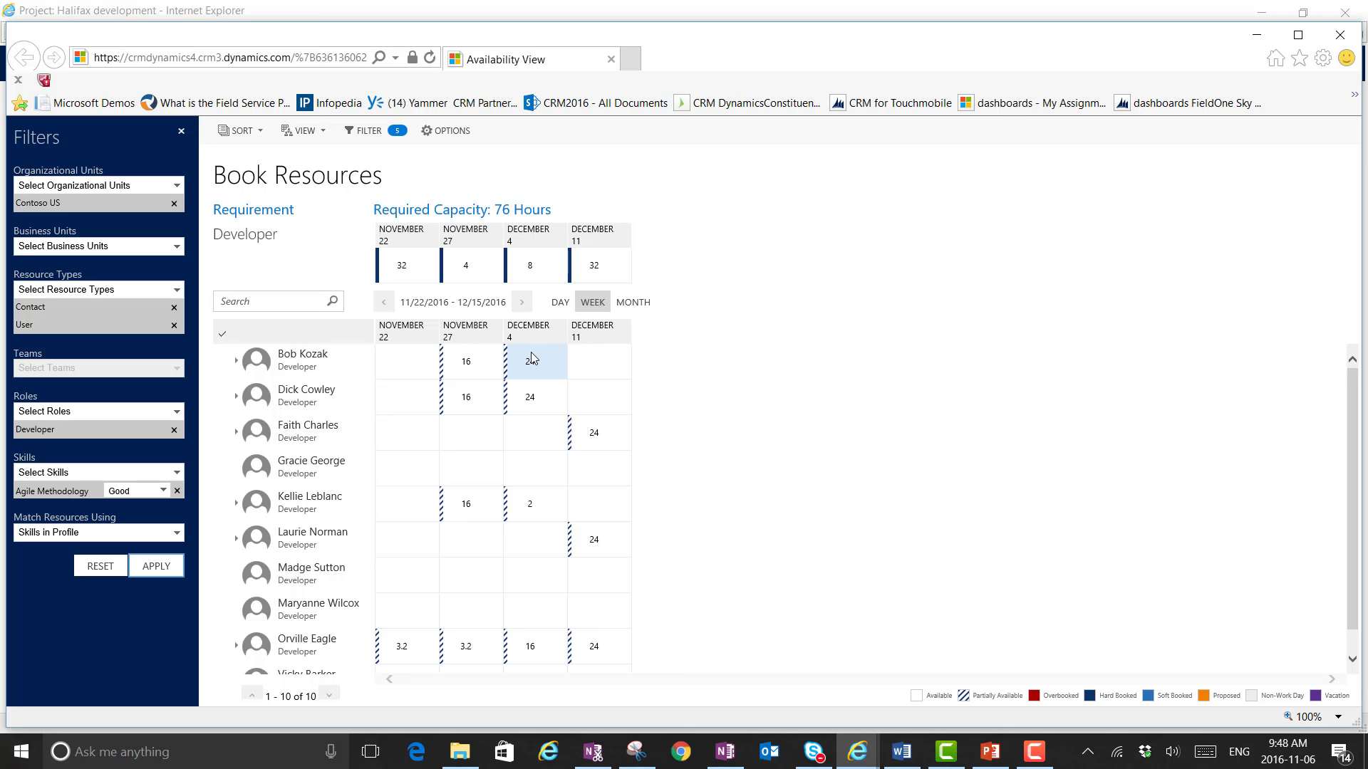
mouse_move(305, 361)
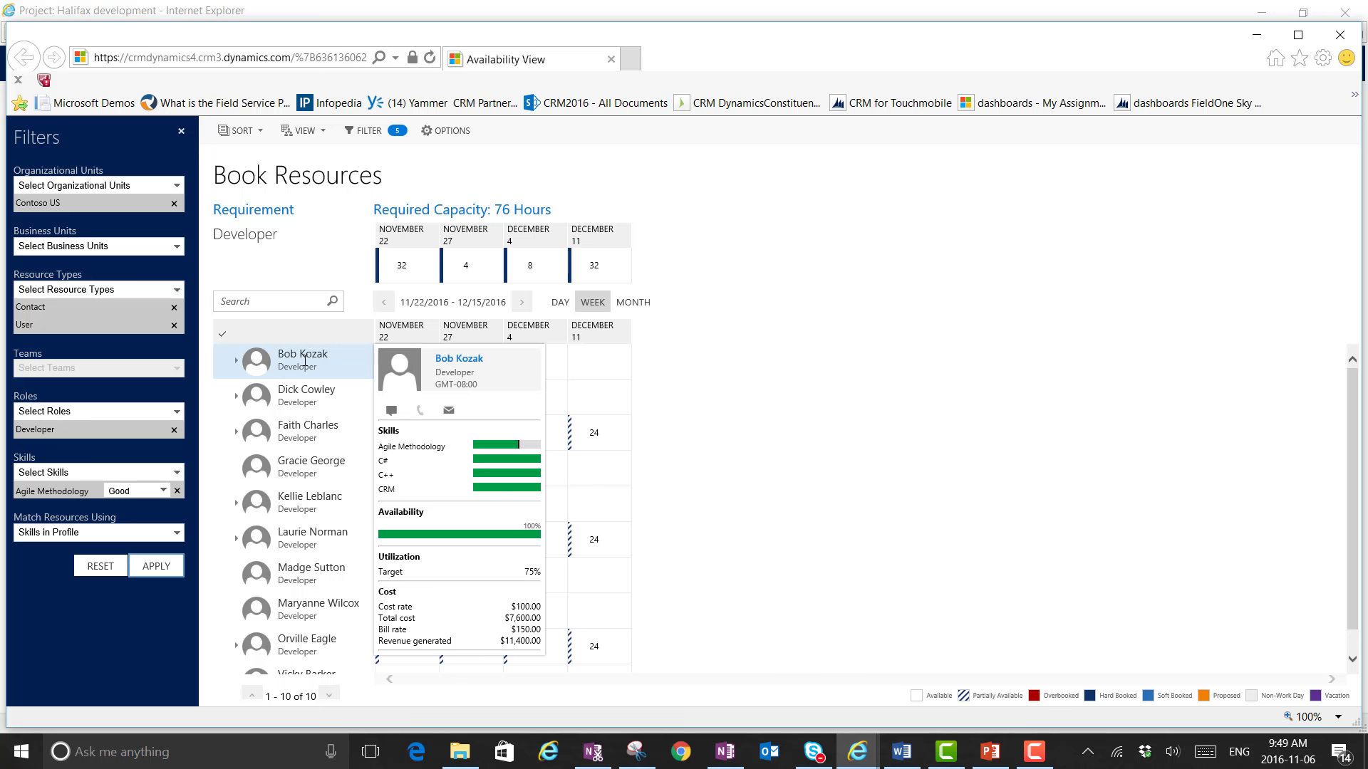
mouse_move(305, 394)
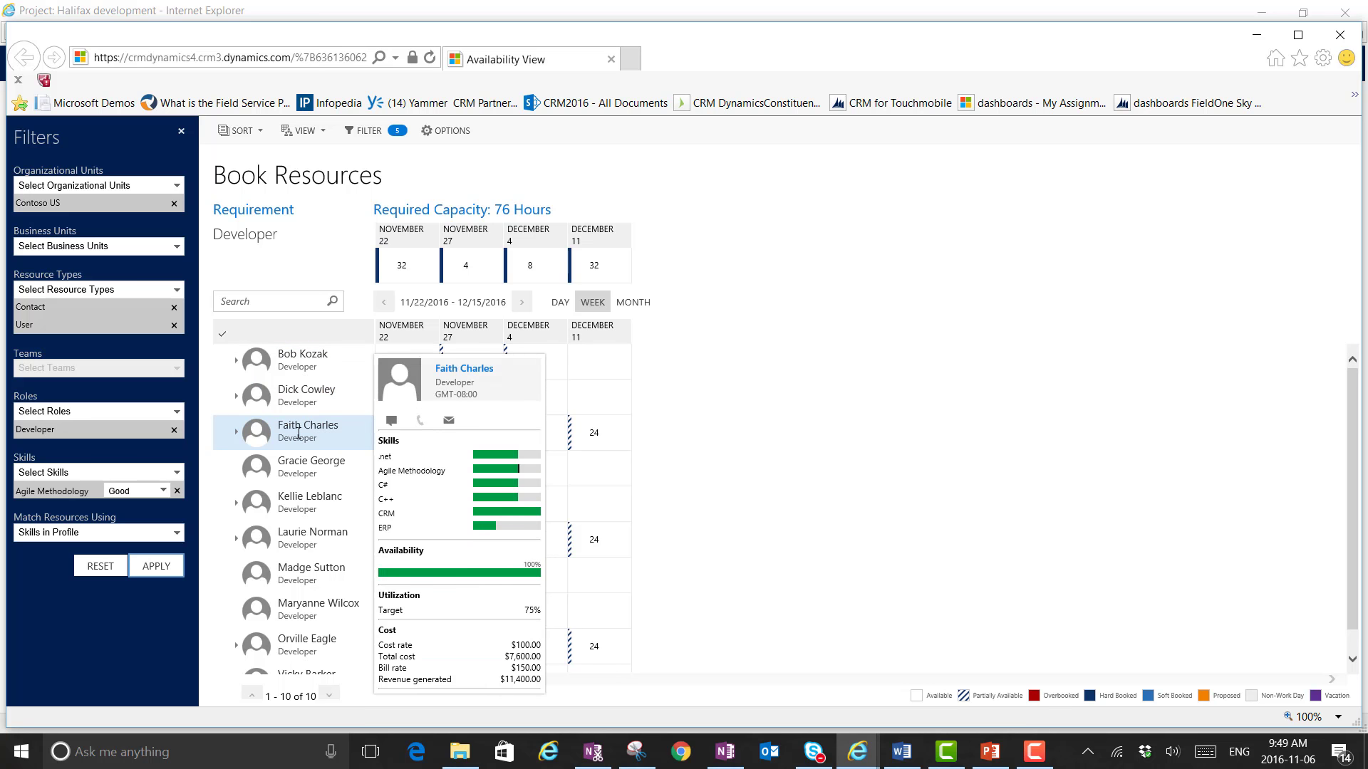
mouse_move(295, 471)
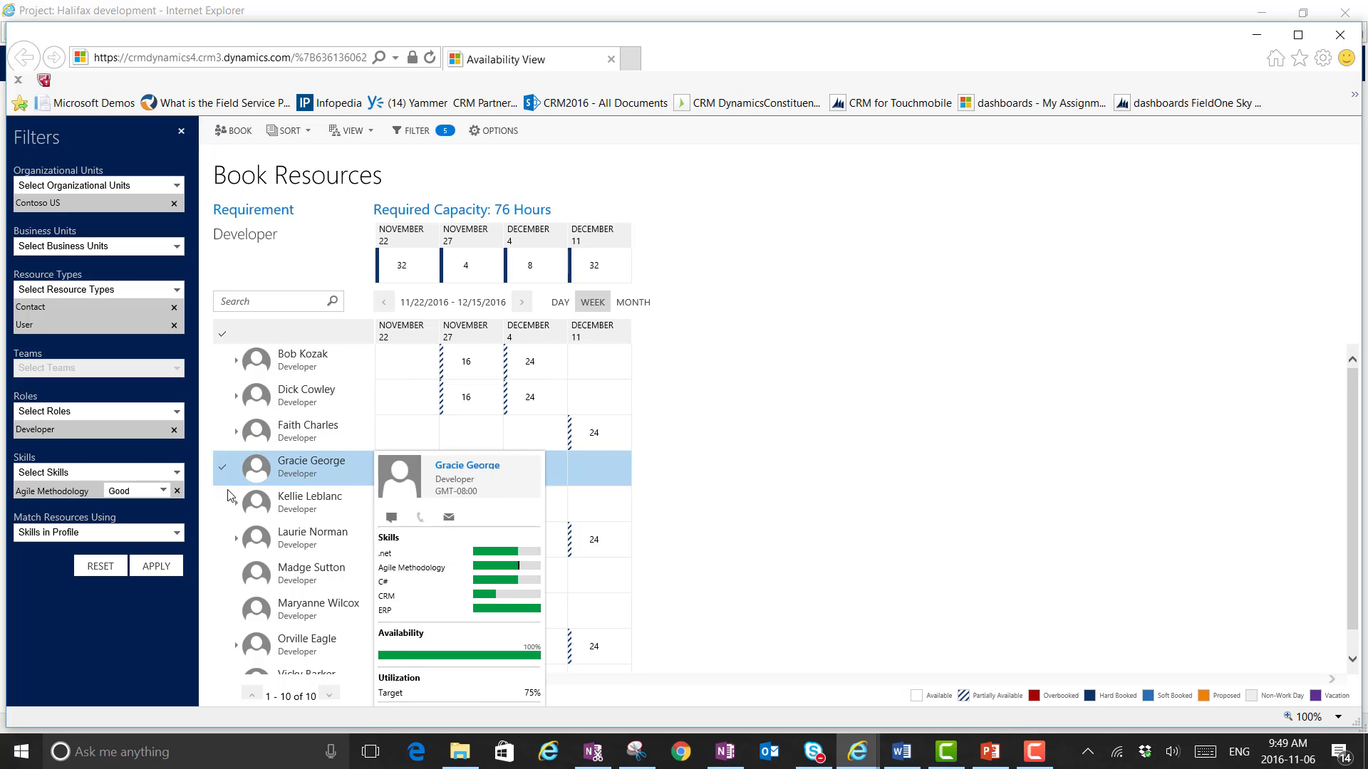
click(222, 361)
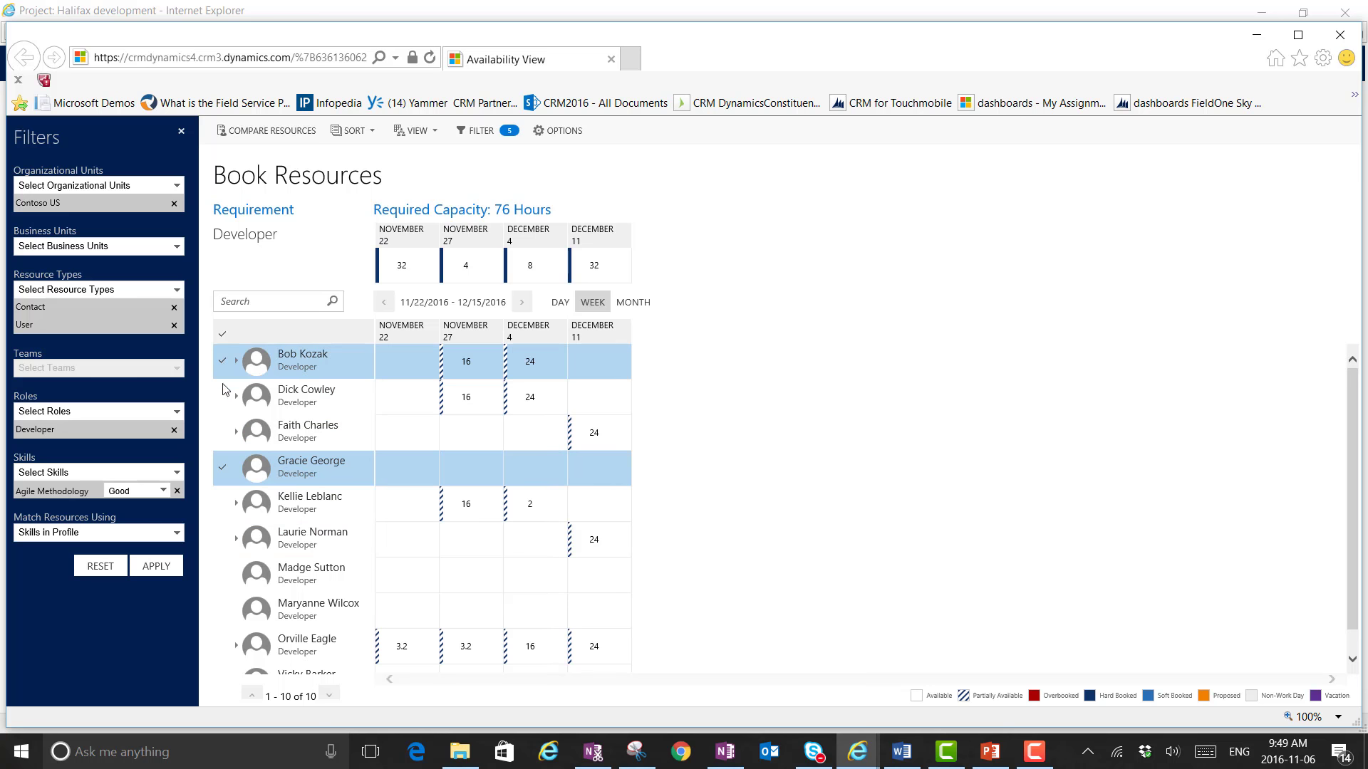
click(224, 539)
click(267, 130)
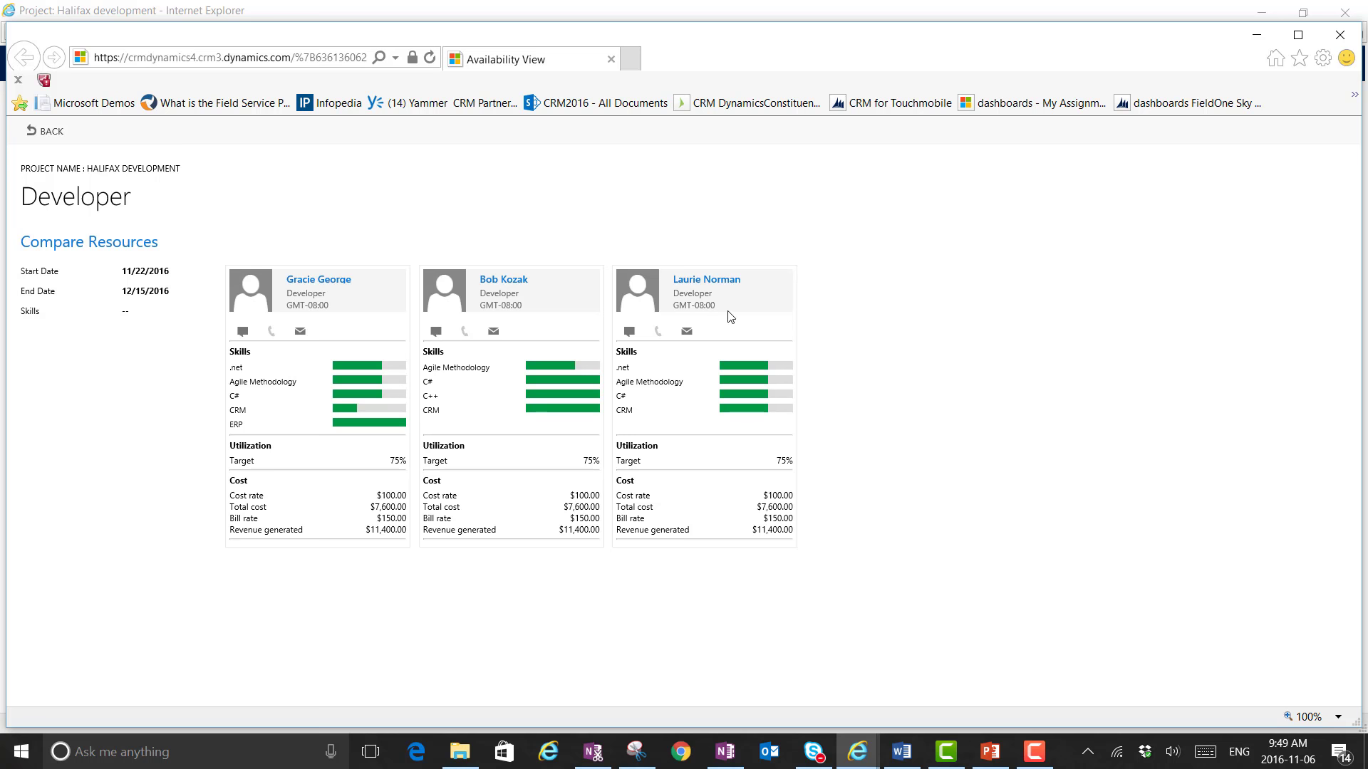
click(701, 294)
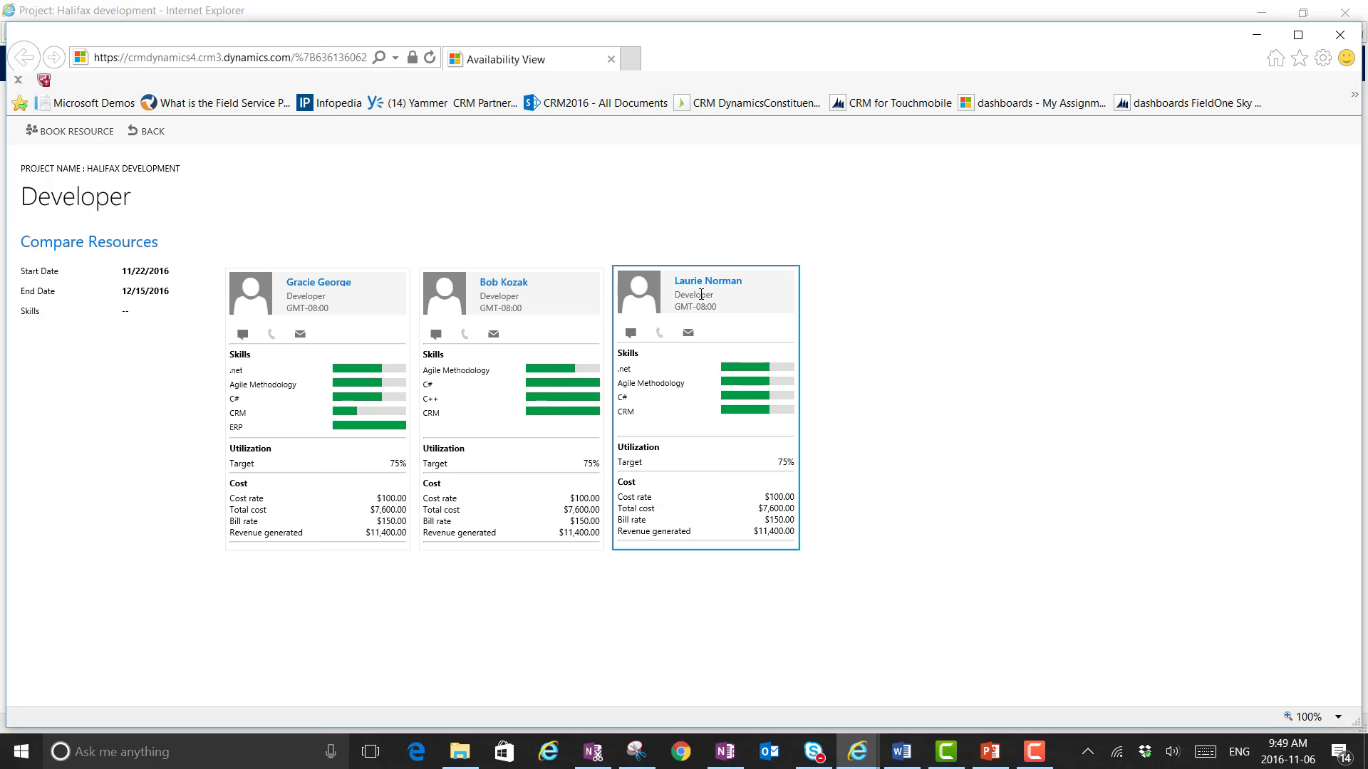
click(53, 131)
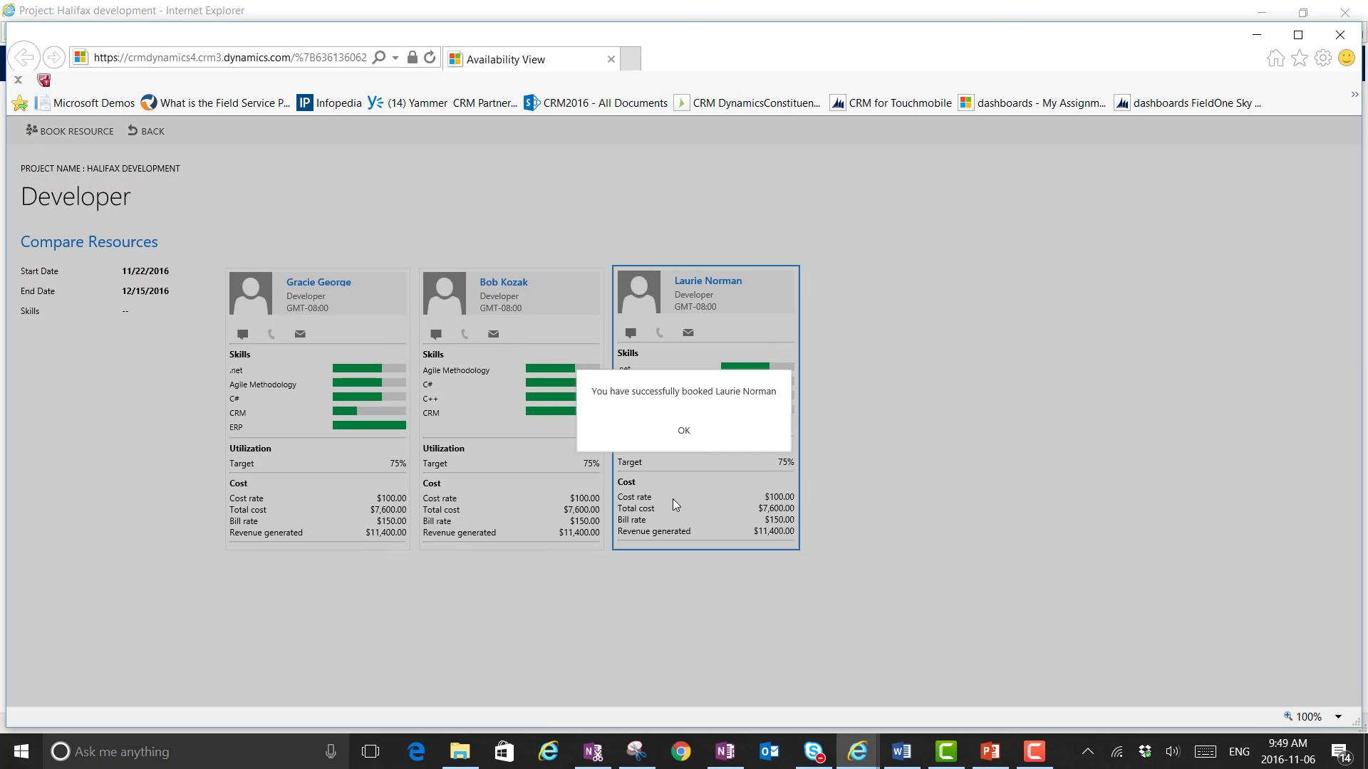
click(684, 432)
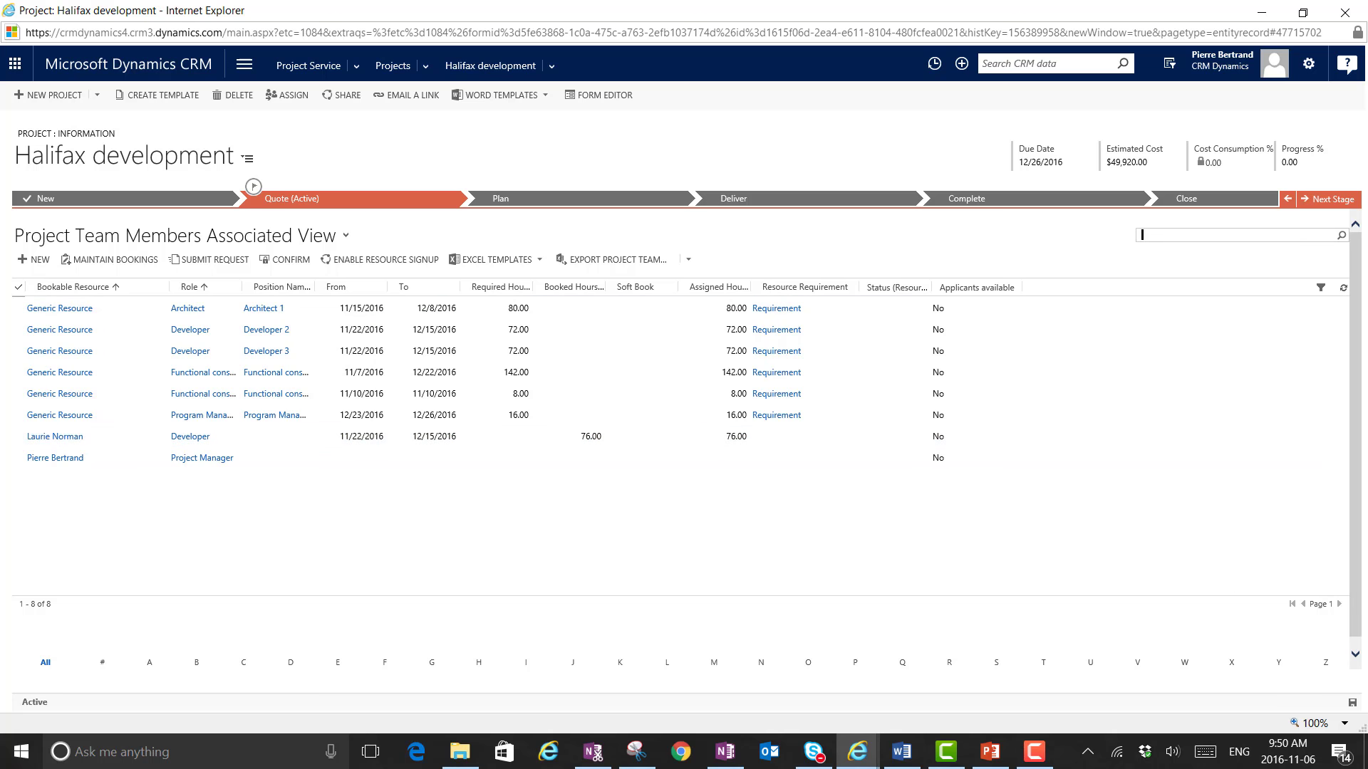
- Select the generic Developer 2 position (72 hours, 11/22–12/15/2016) in Project Team Members
key(F10)
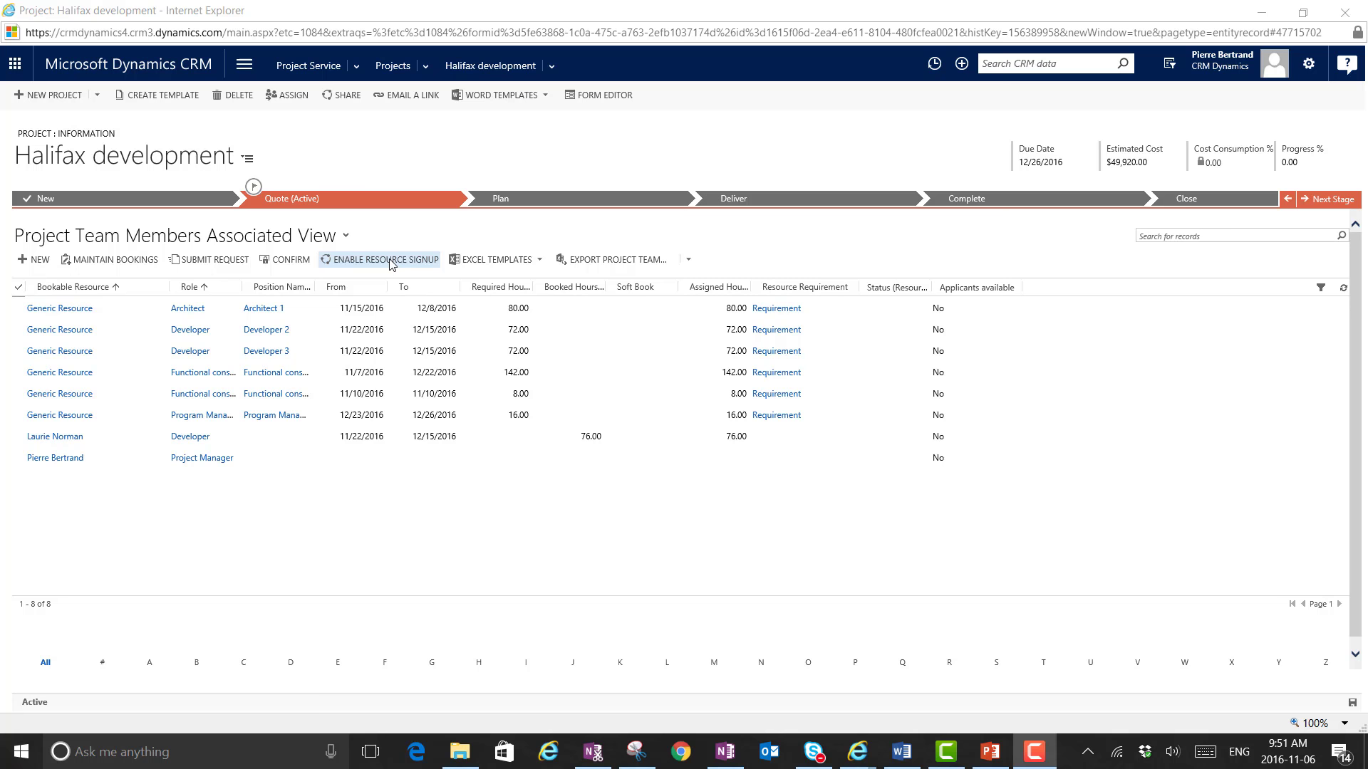
click(17, 335)
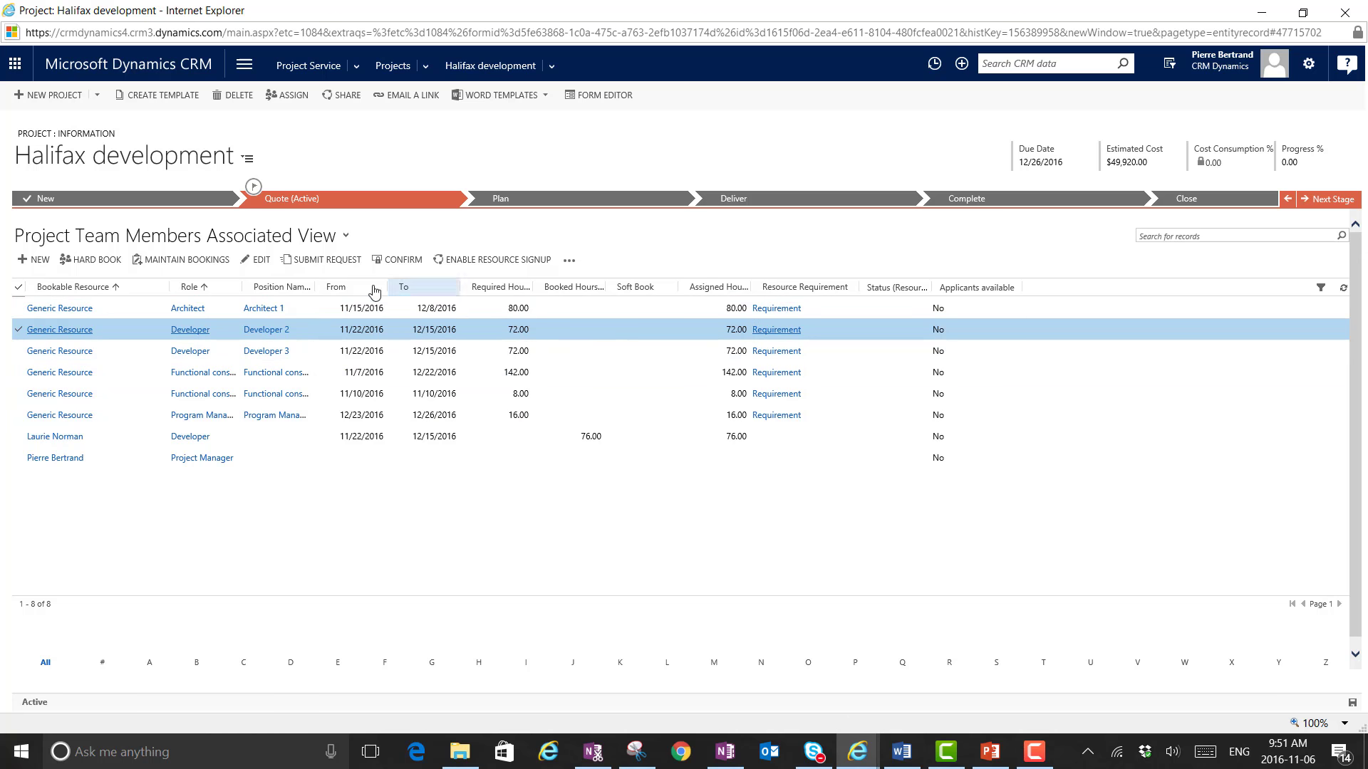
- Submit a resource request for Developer 2 with the comment 'need someone with experience in automotive'
click(317, 260)
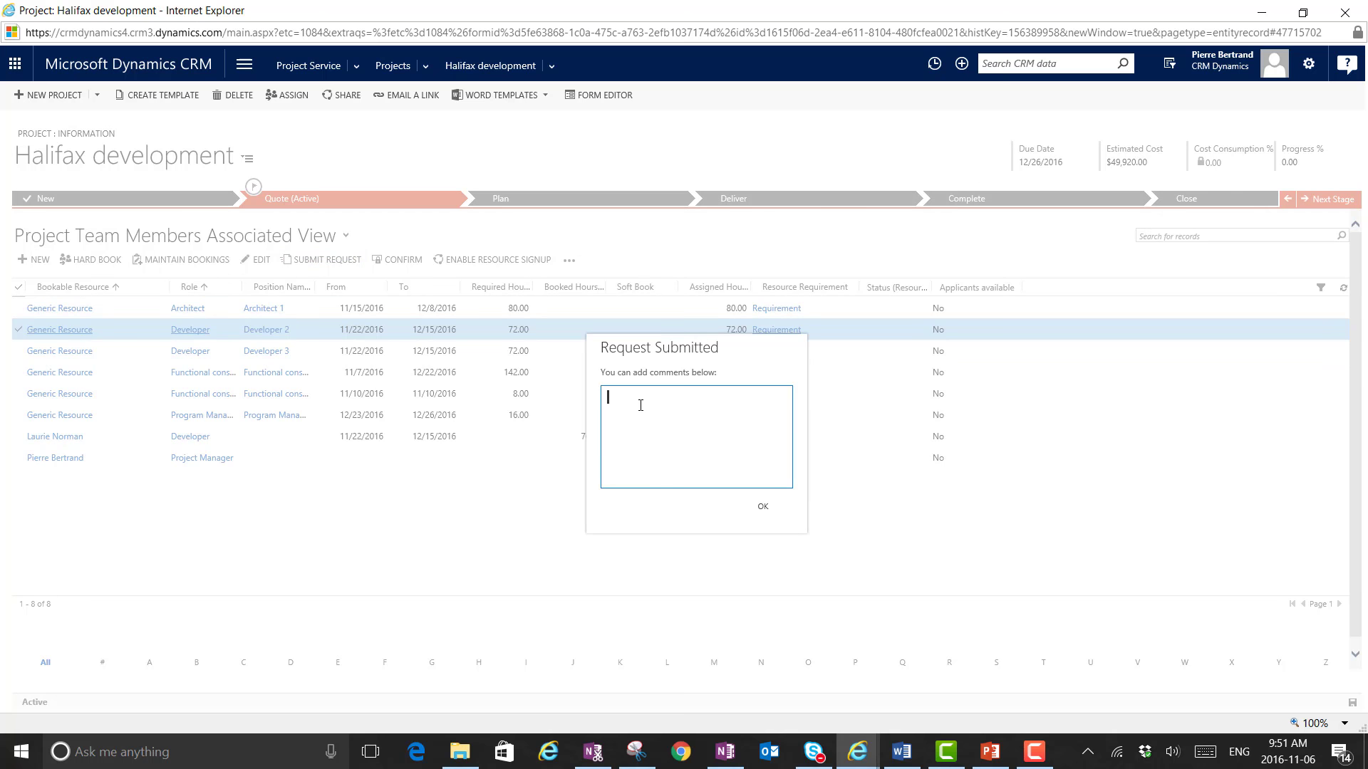
text(need someone with experience in automo)
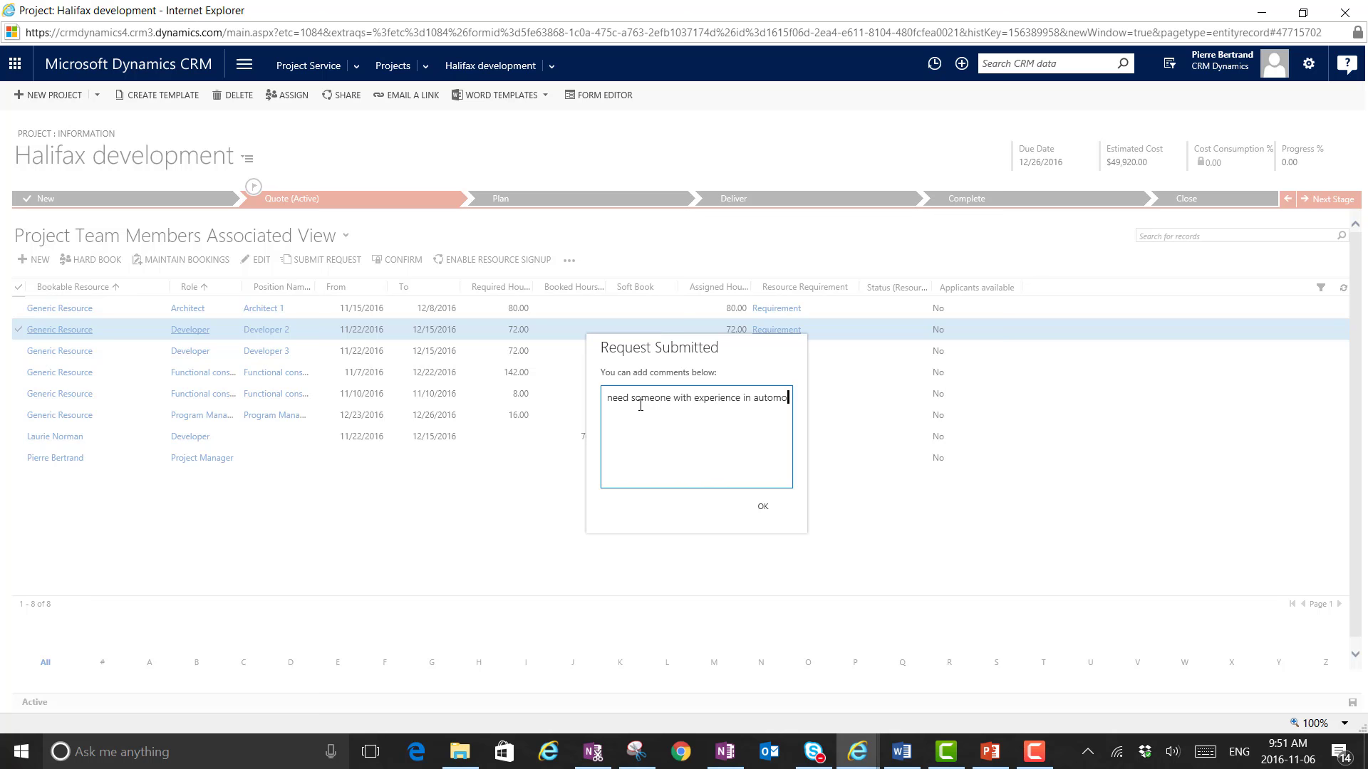
text(tive)
click(762, 506)
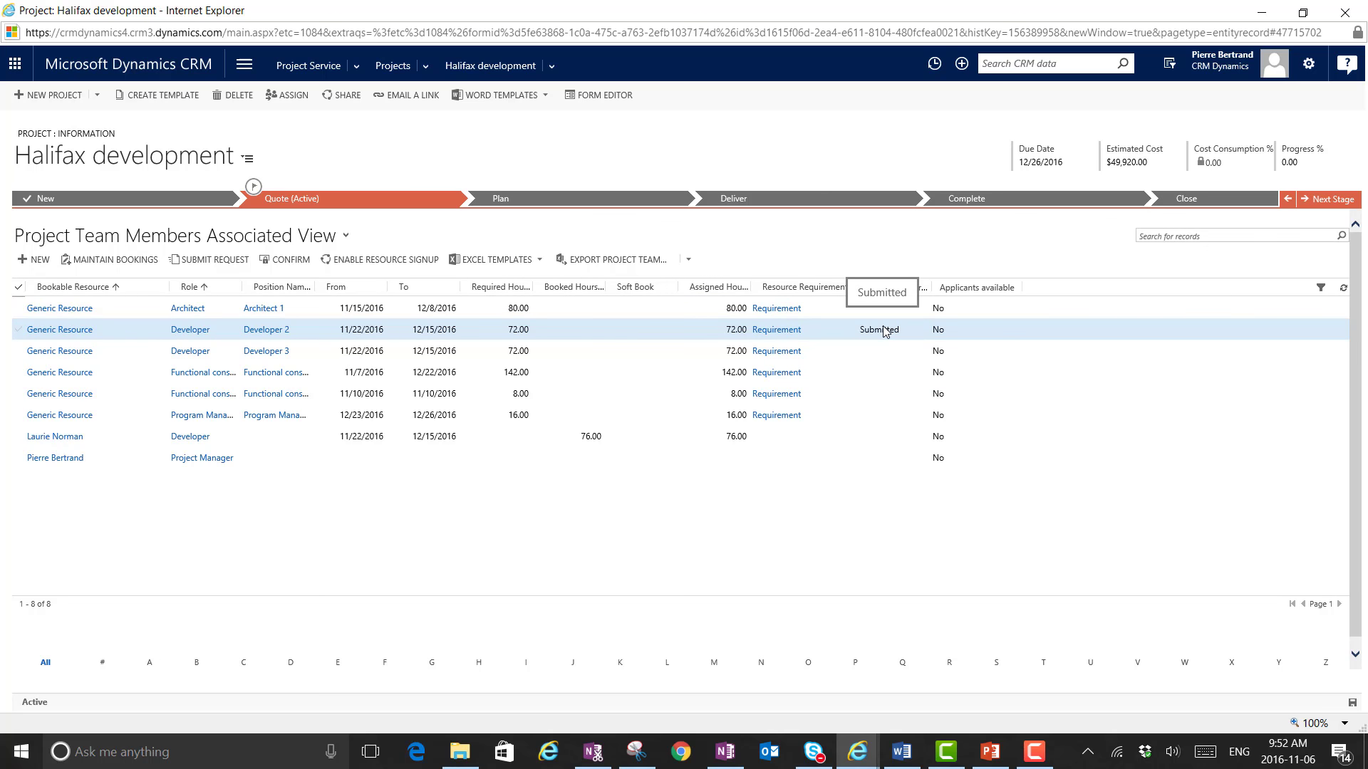
key(F10)
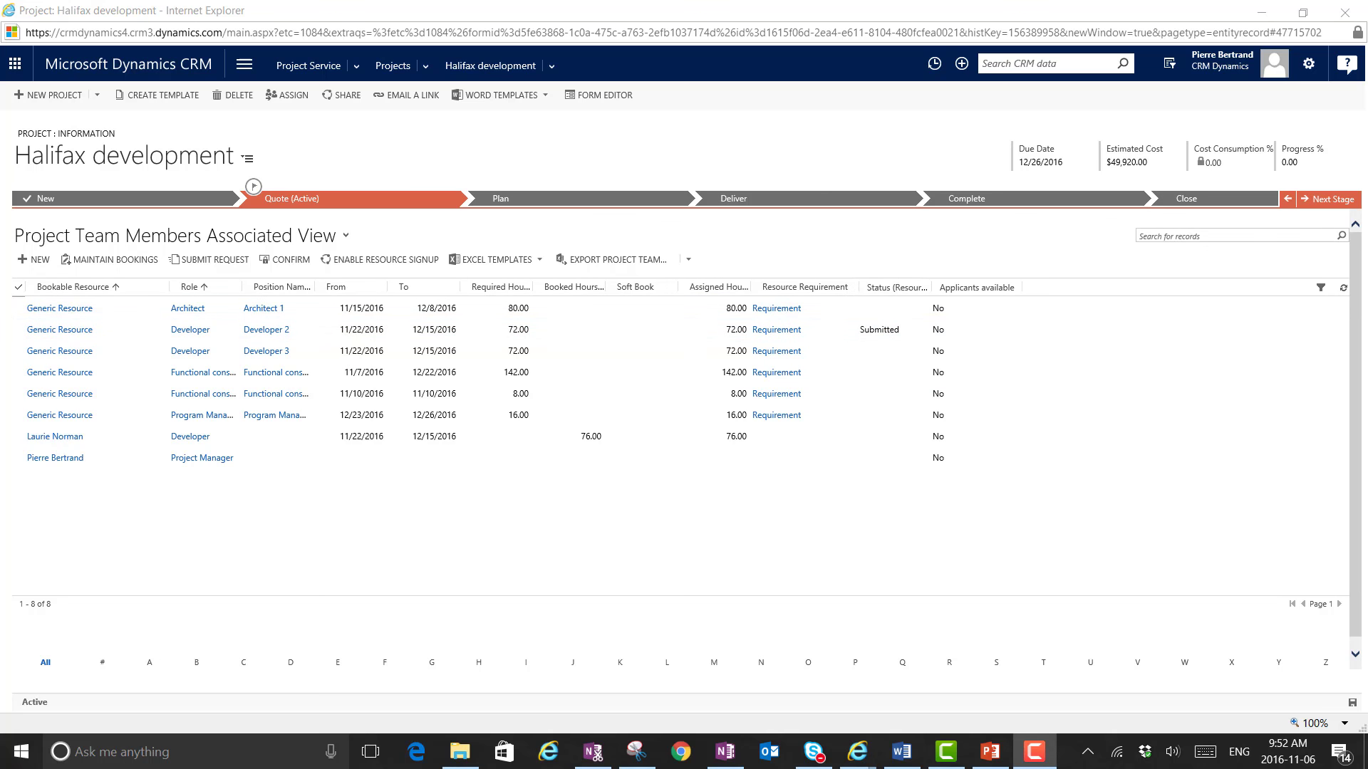
- Go to Project Service > Resource Requests and select the Halifax development Developer request
click(363, 69)
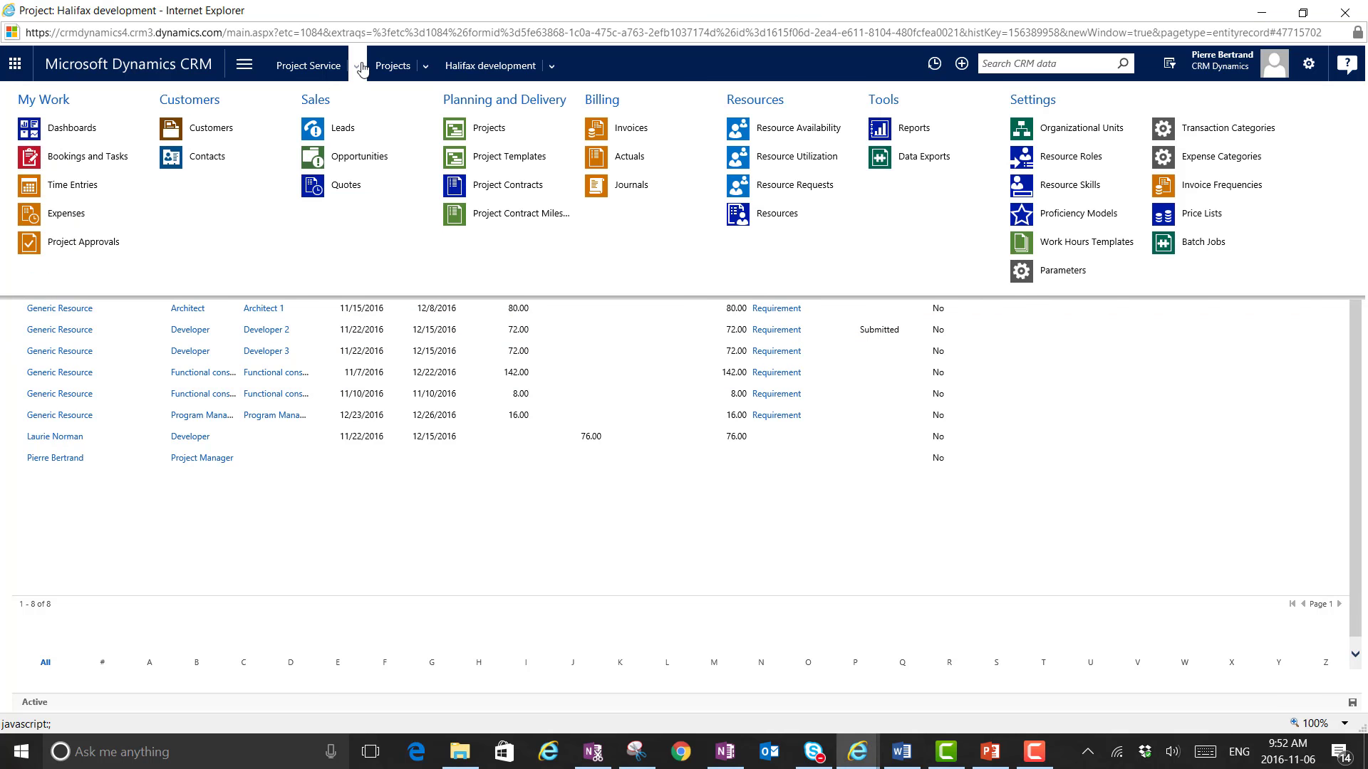
click(781, 191)
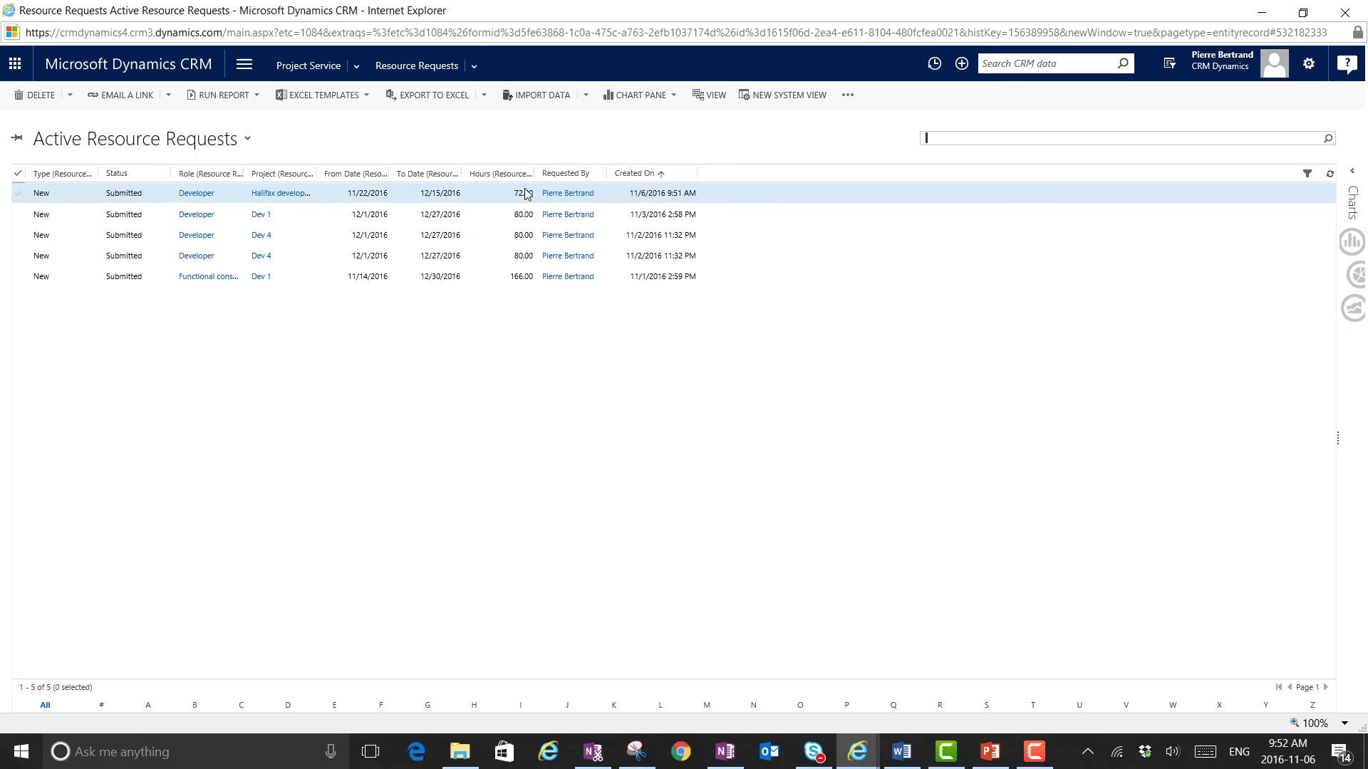
click(20, 195)
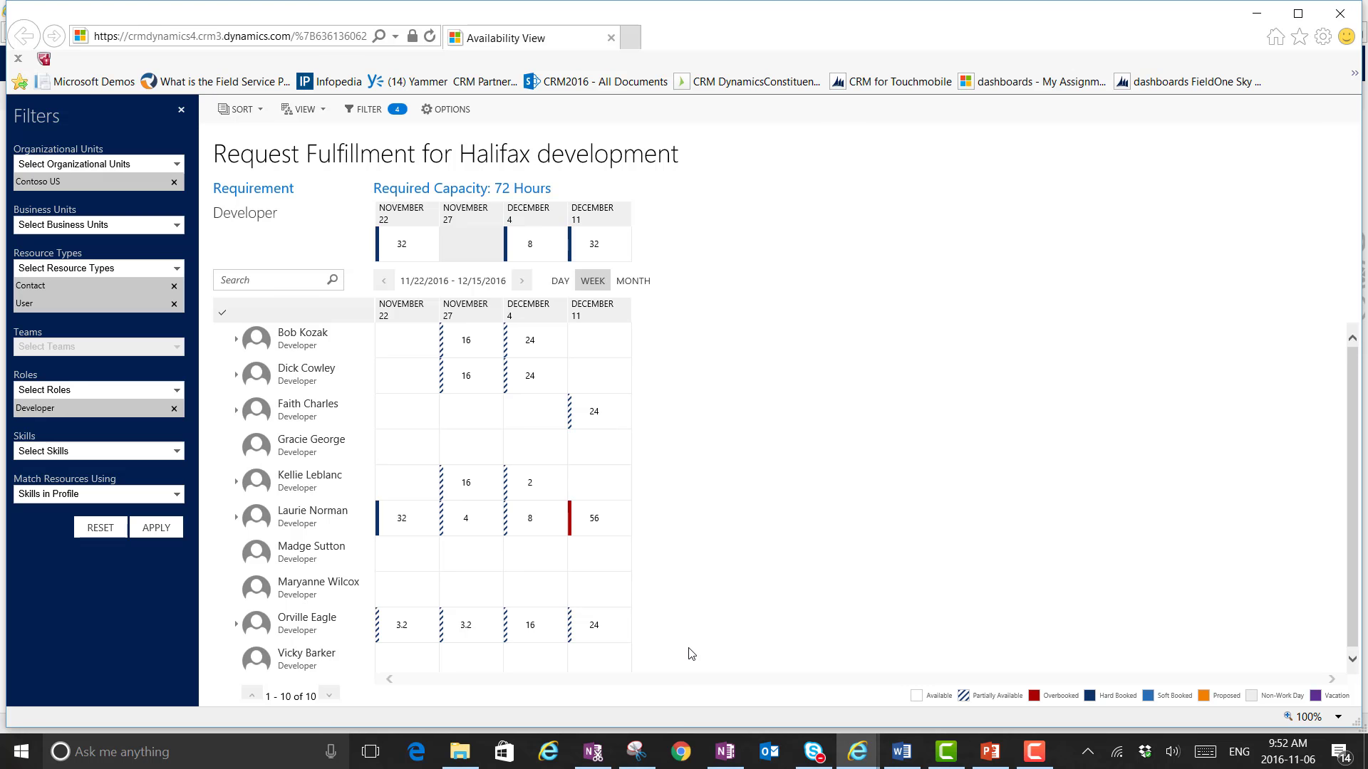
- Review the developer resource cards and tick the first shortlisted developer for the Halifax request
mouse_move(221, 456)
mouse_move(225, 587)
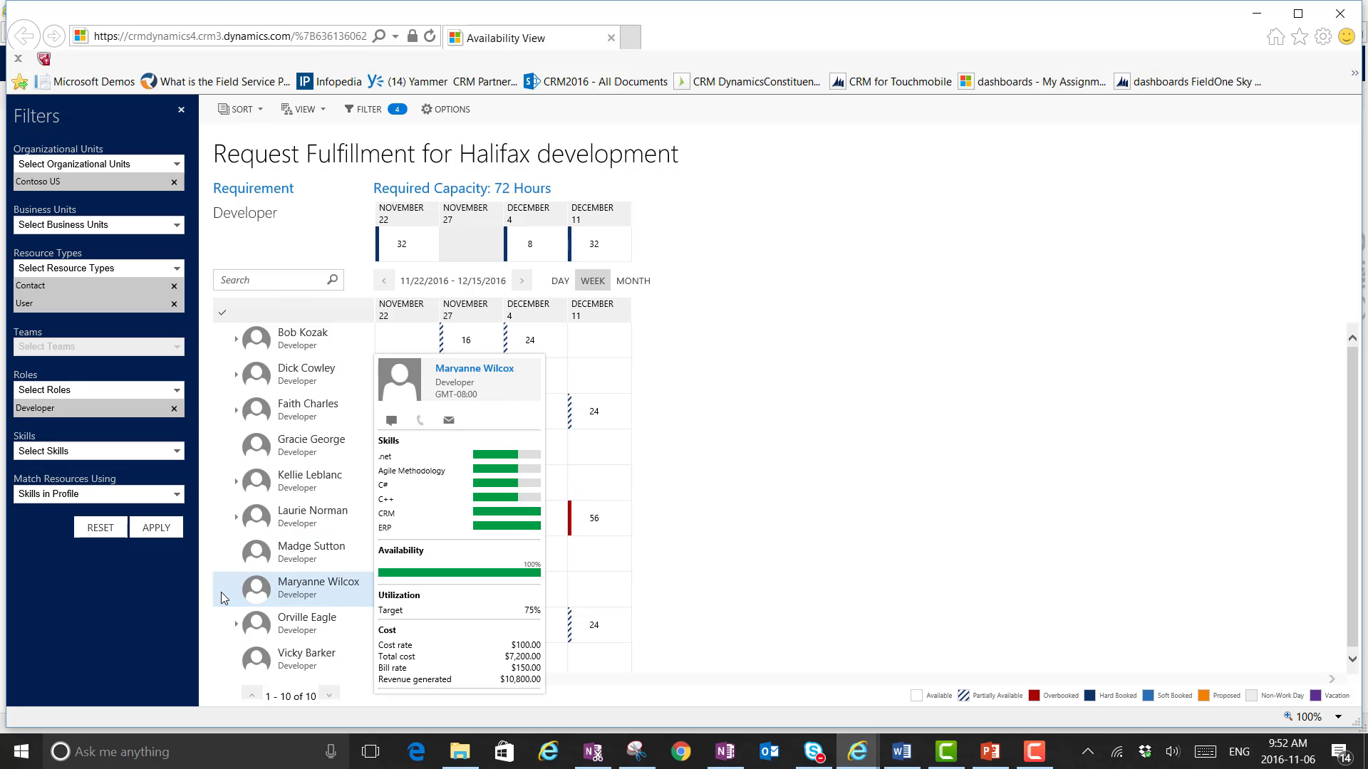
click(221, 596)
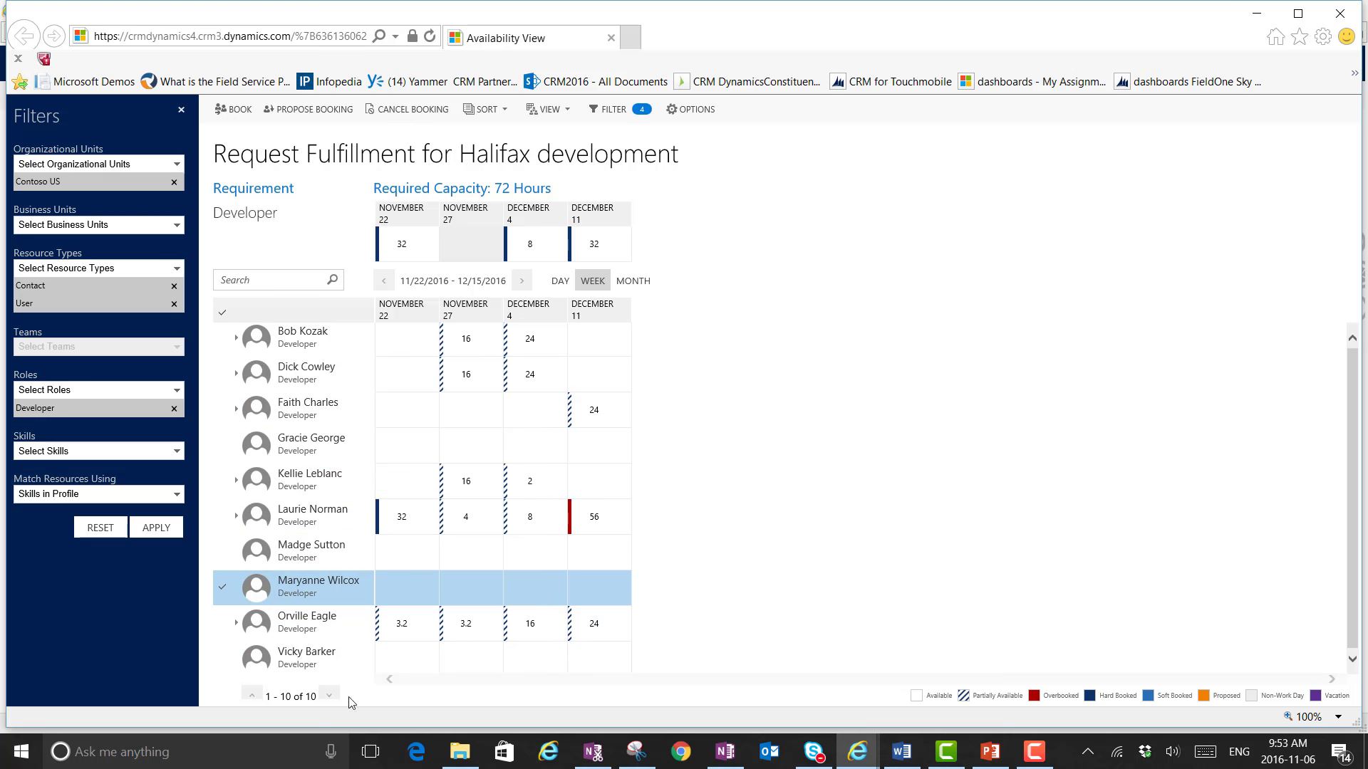
- Tick a second developer, compare both, and book the chosen one on the Halifax Developer request
click(229, 668)
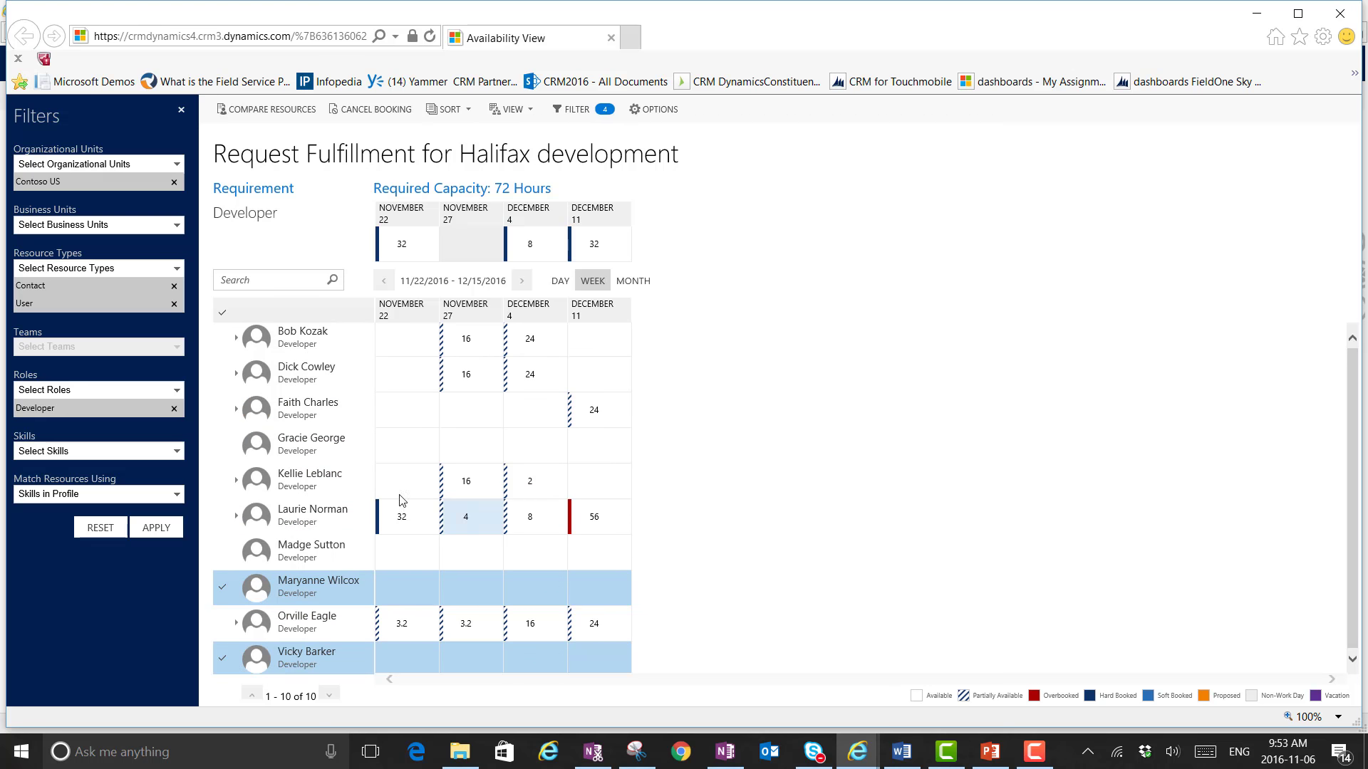
click(245, 113)
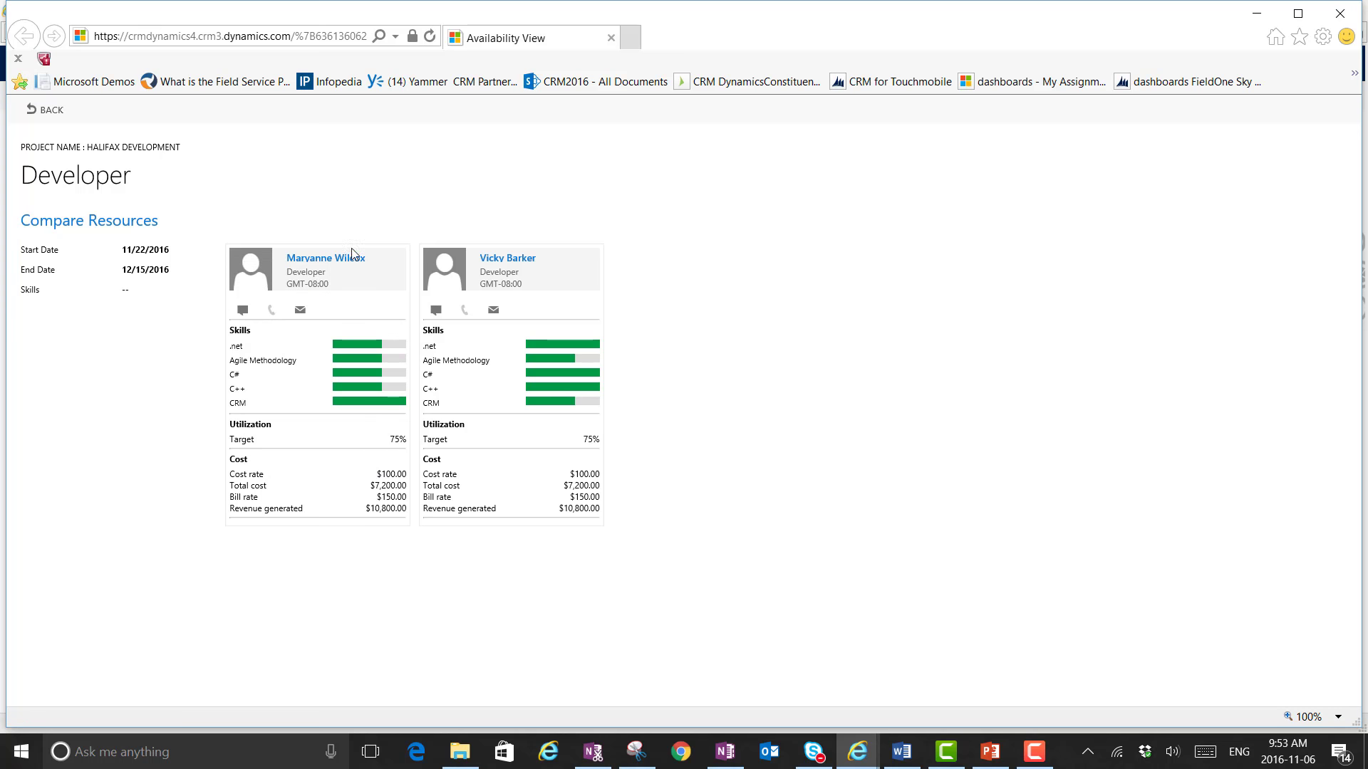
click(386, 295)
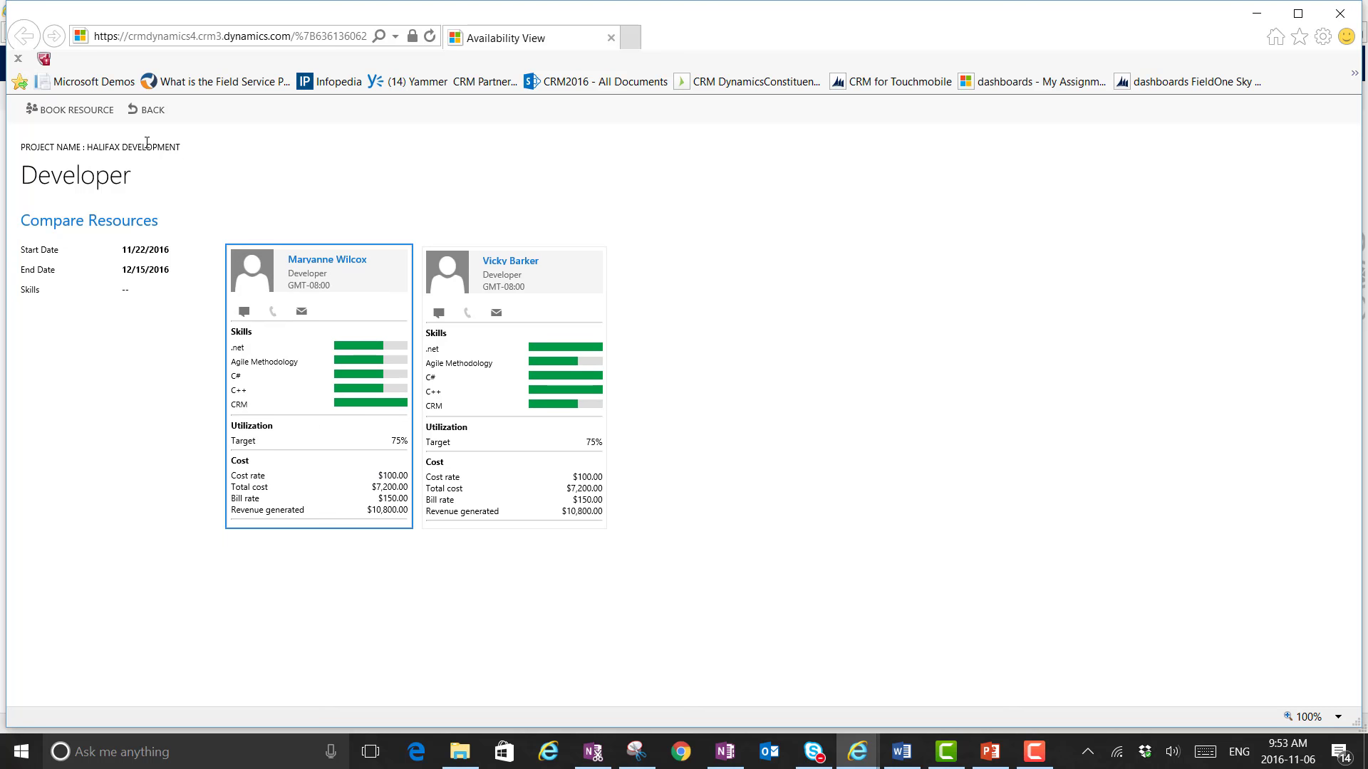
click(70, 109)
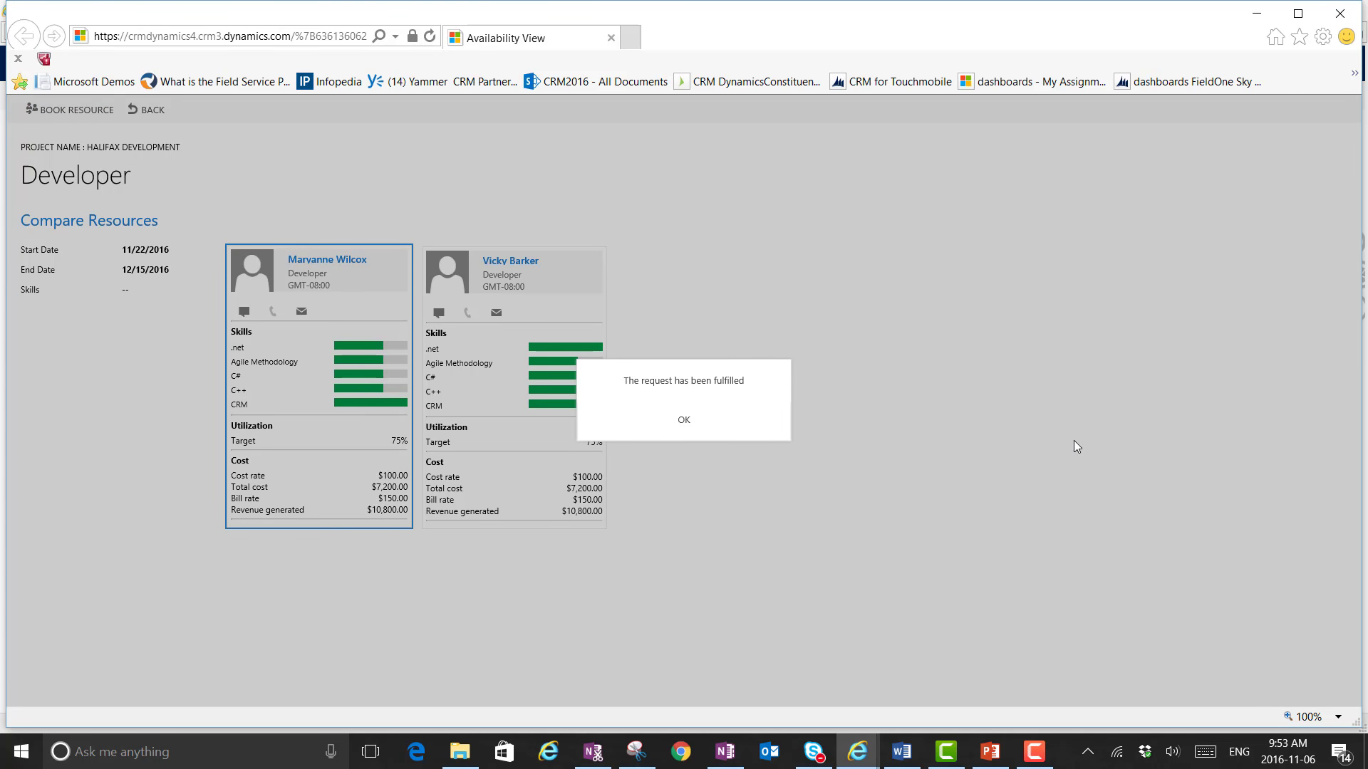
click(680, 424)
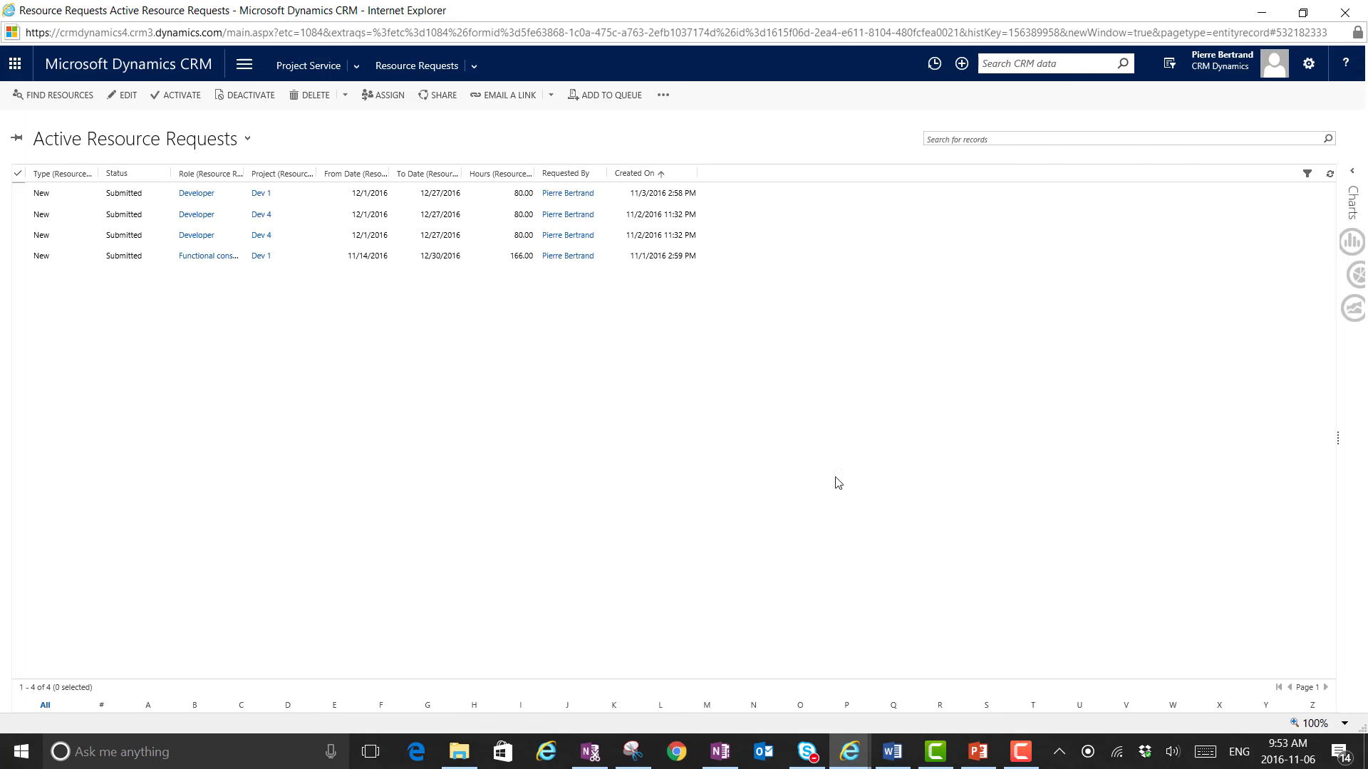
- Open Resource Utilization and clear the Organizational Unit and Business Unit filters to list all 62 resources
click(354, 69)
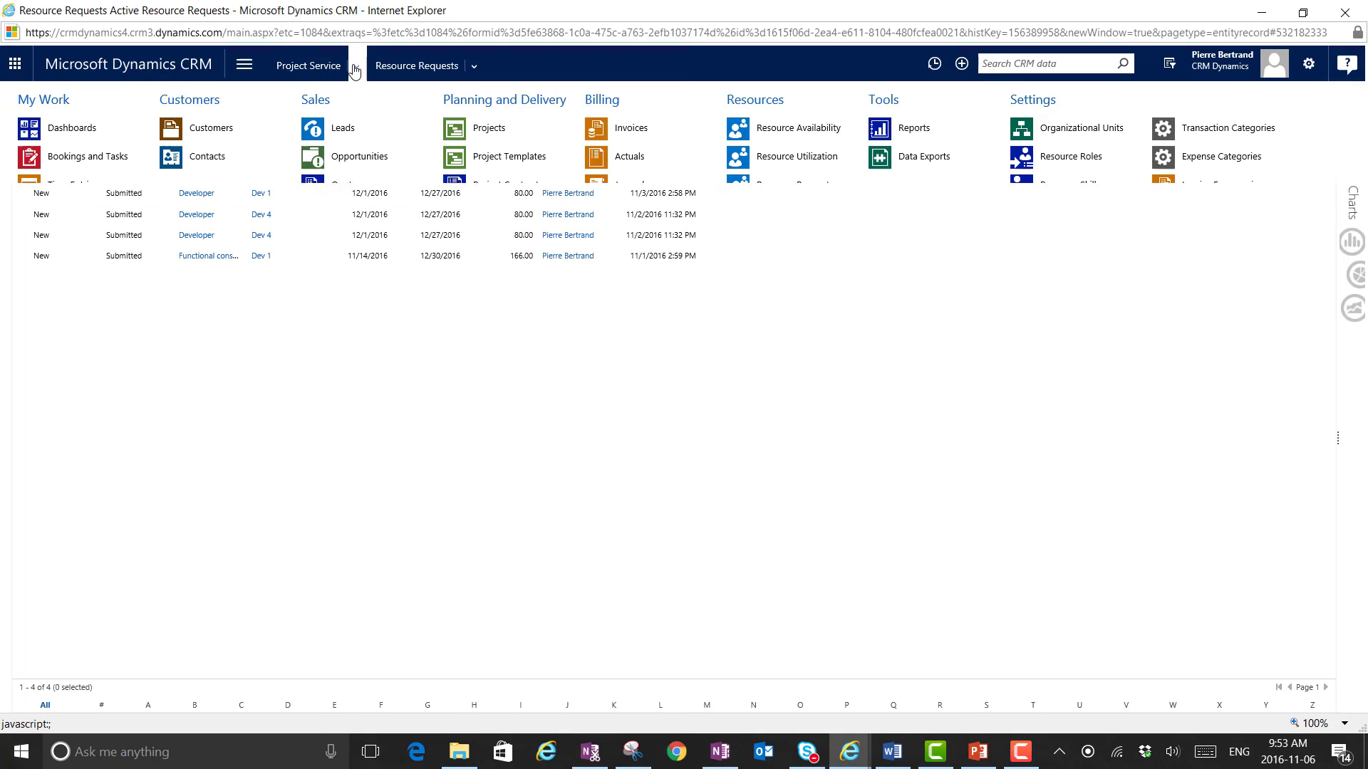
click(795, 158)
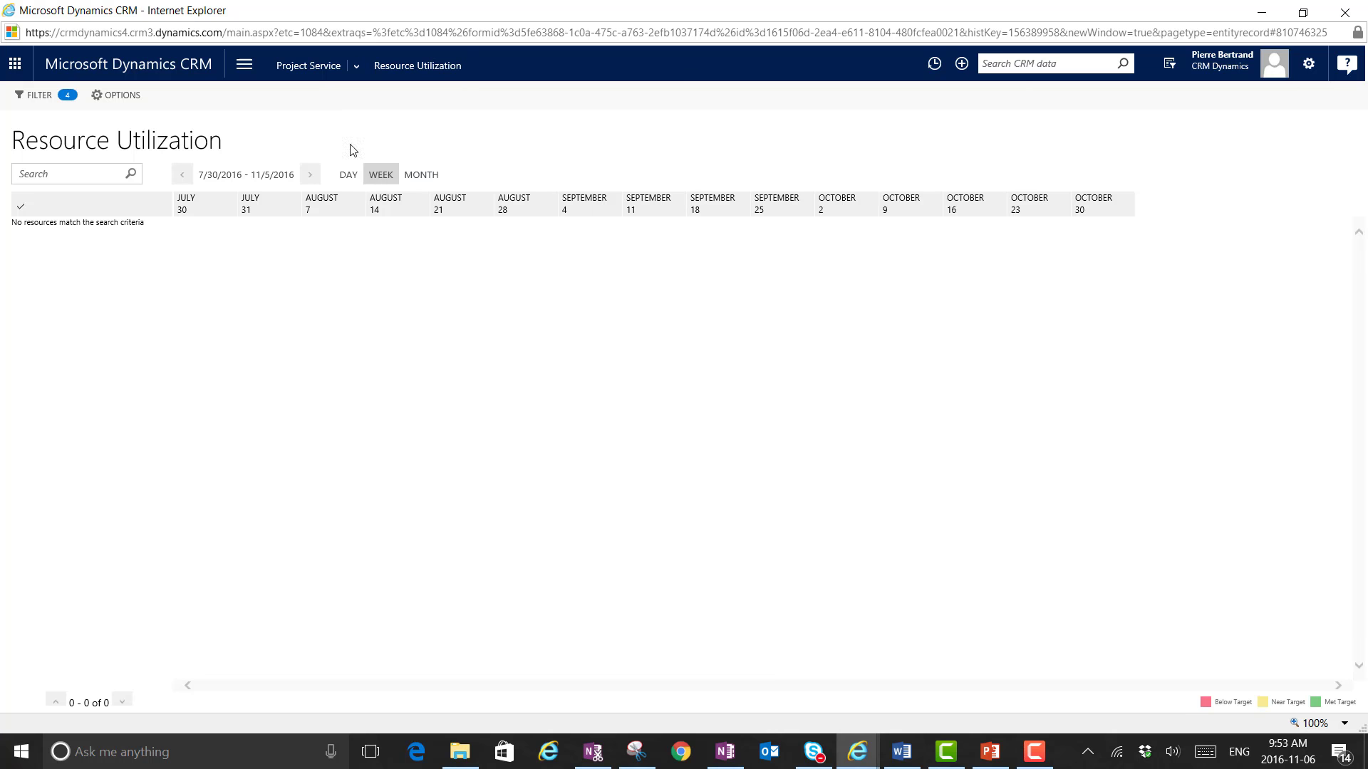
click(36, 95)
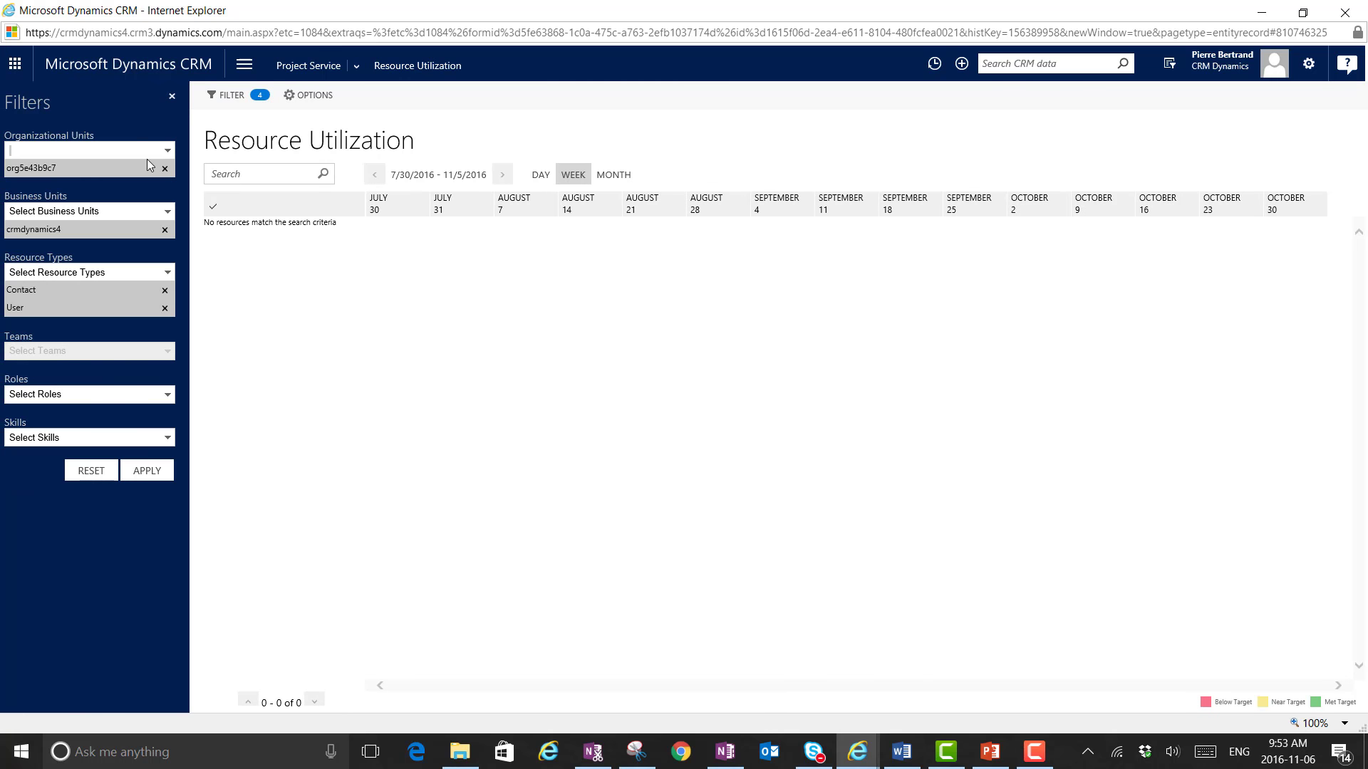
click(164, 168)
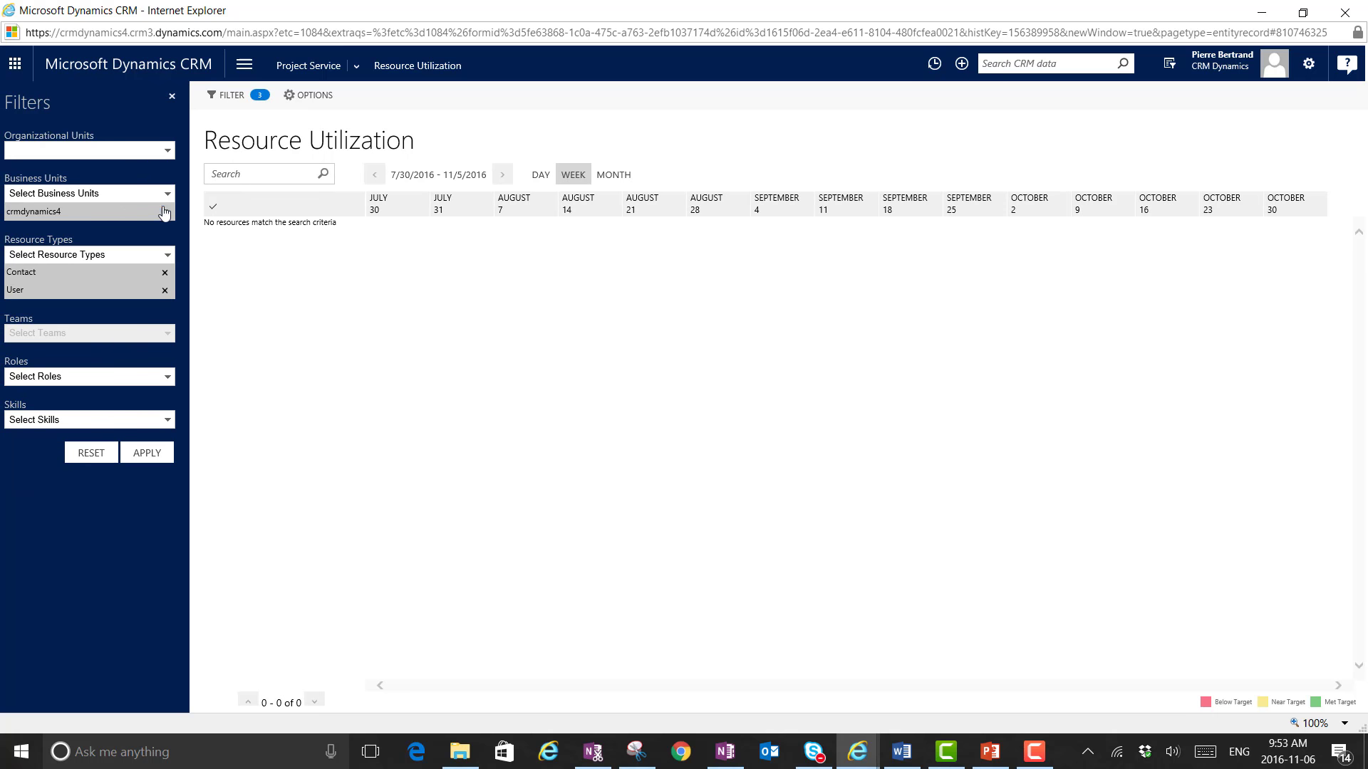
click(165, 212)
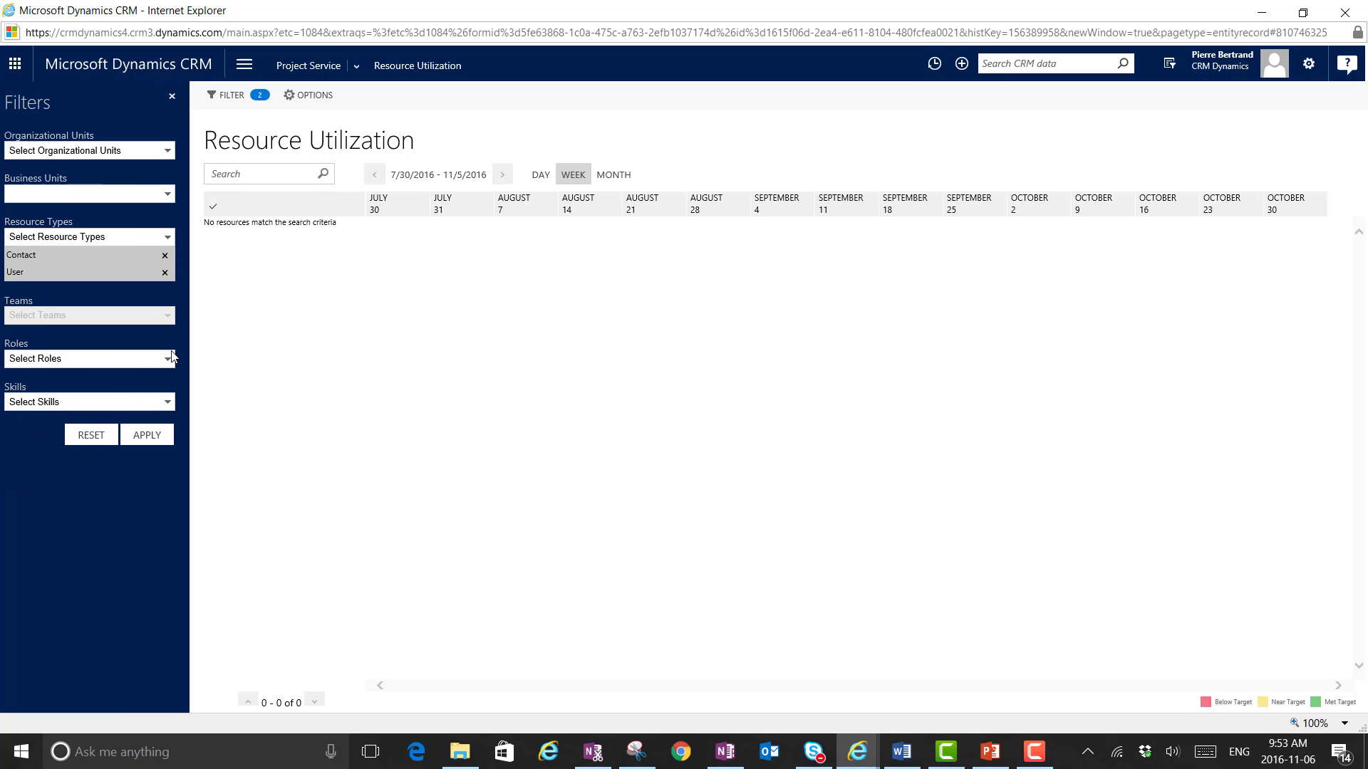
click(147, 434)
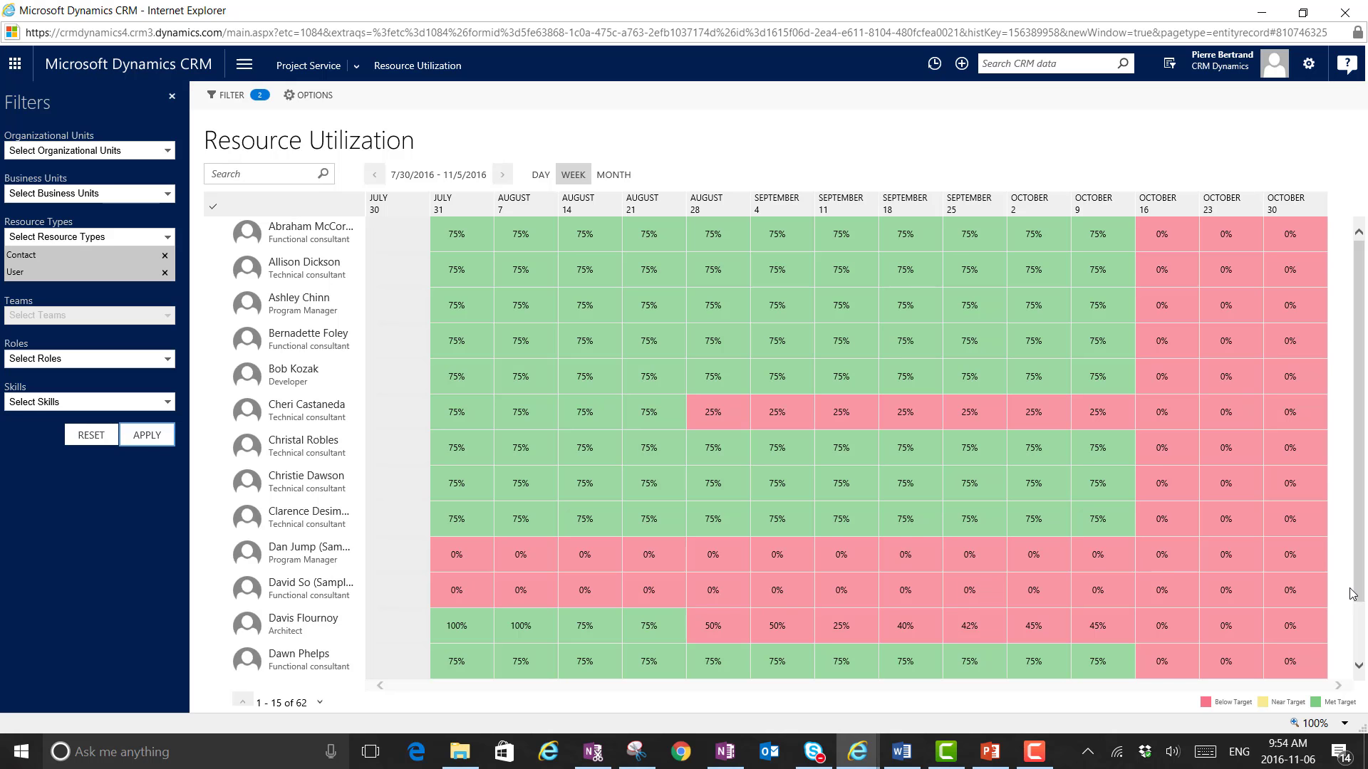
- Filter the utilization grid by the Developer role and apply it
click(159, 361)
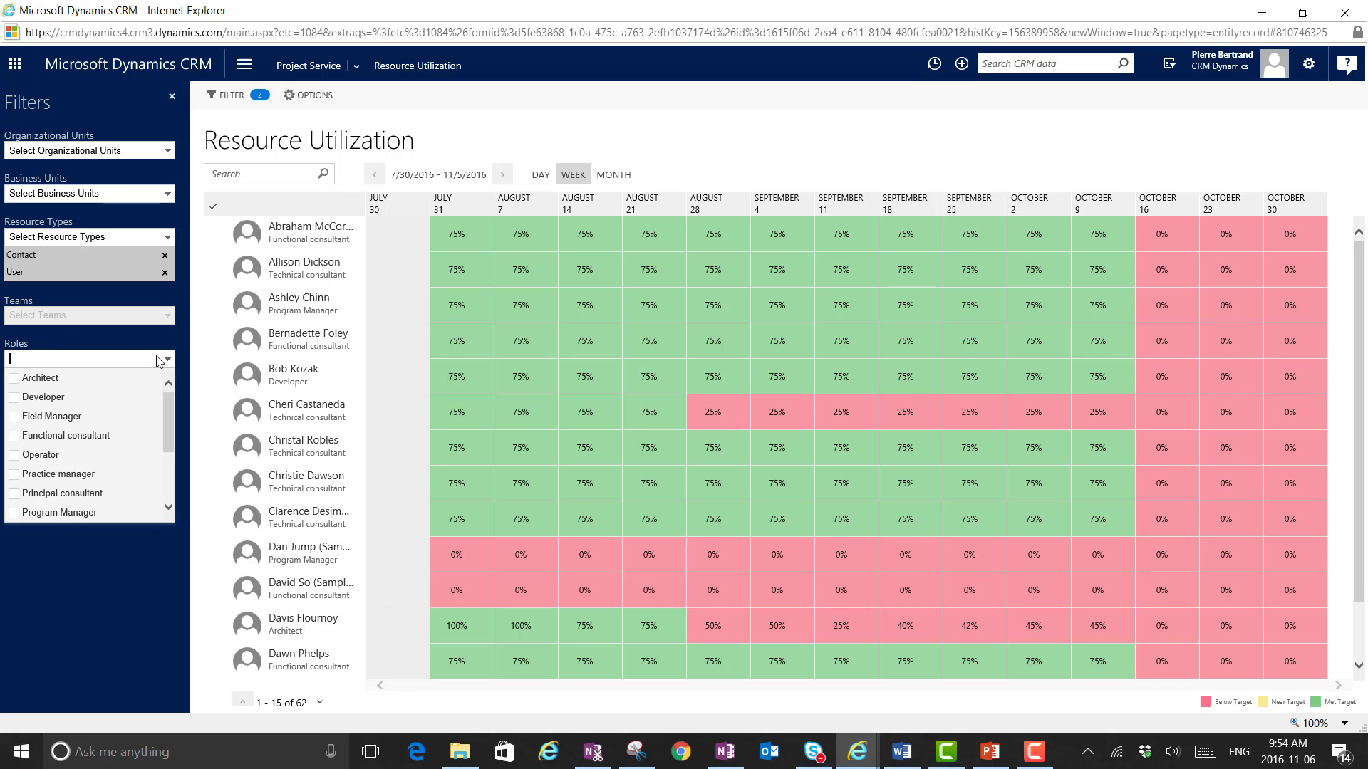
click(17, 398)
click(90, 578)
click(142, 456)
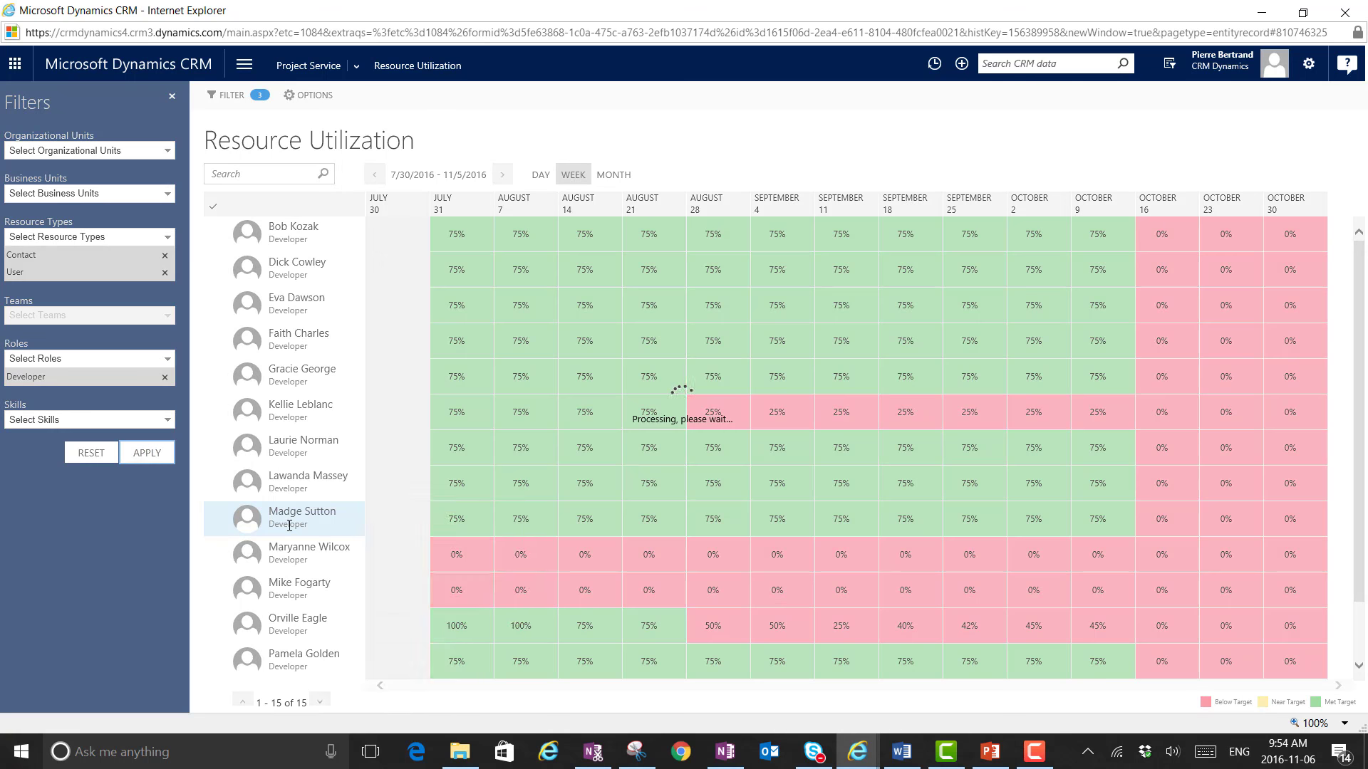
- Review the weekly utilization of the 15 listed Developer resources
mouse_move(288, 525)
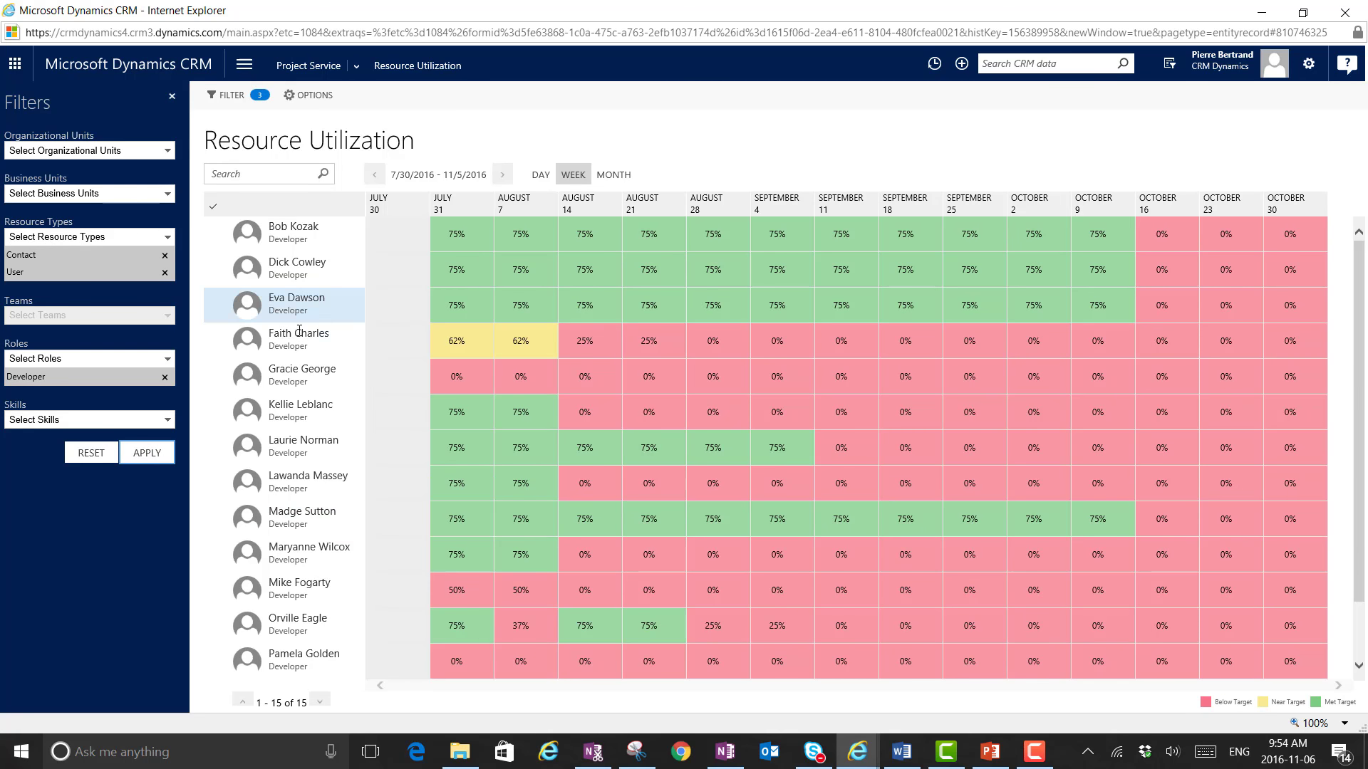
mouse_move(295, 338)
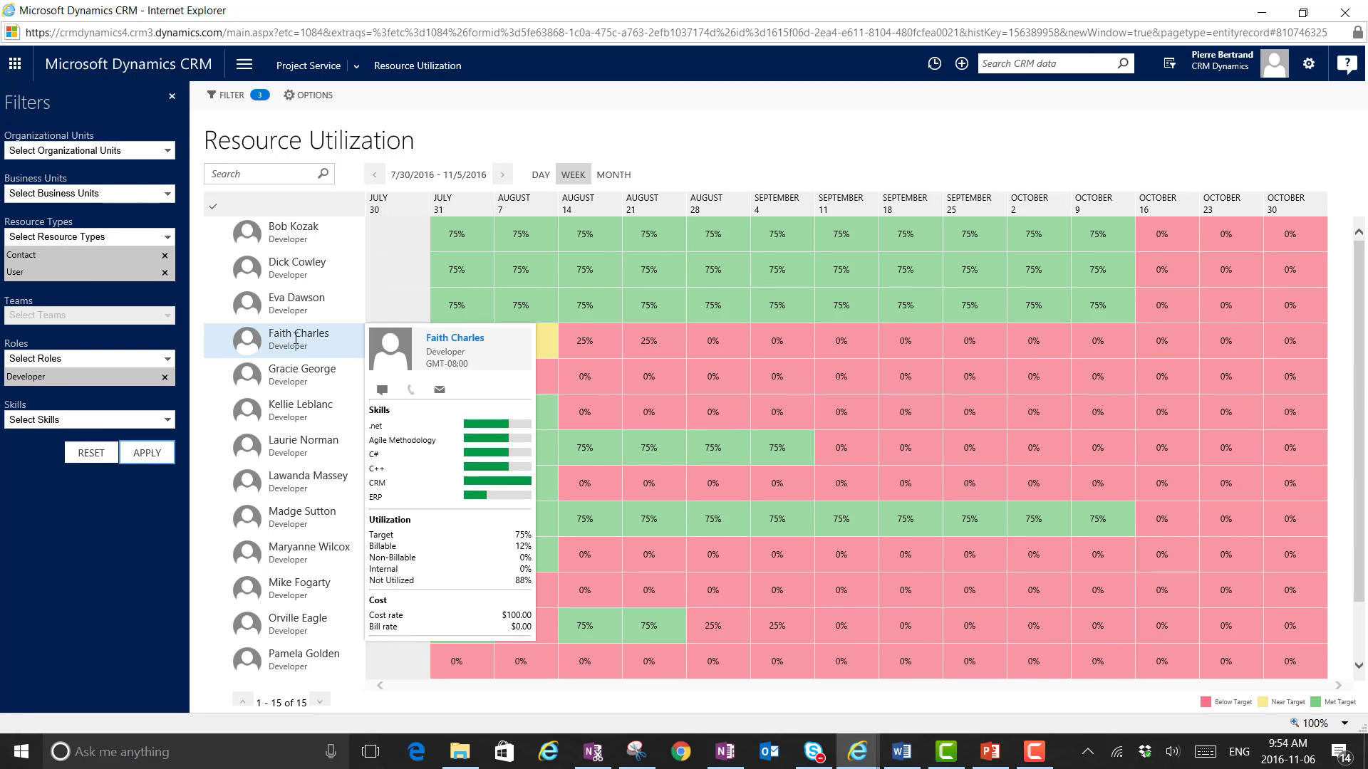
click(501, 176)
mouse_move(314, 385)
key(F10)
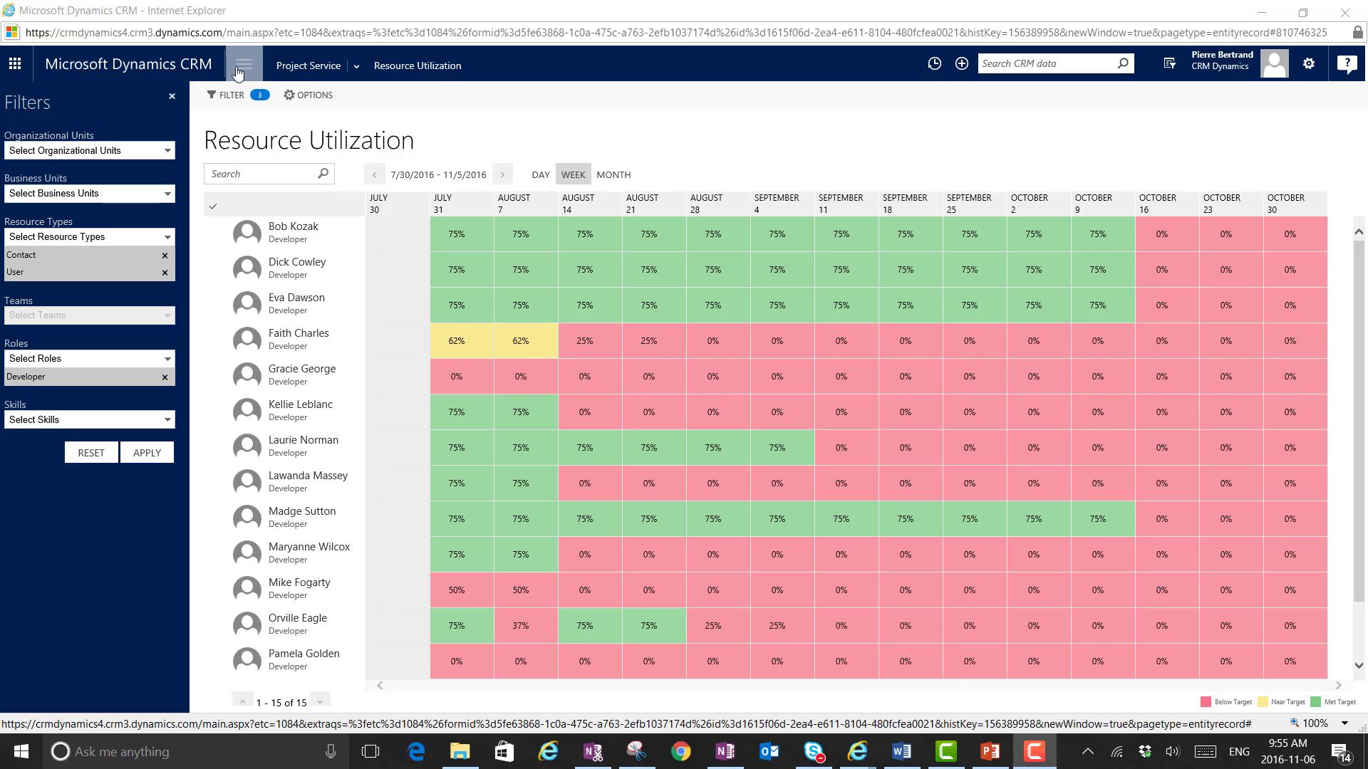
- Open the Time Entries calendar, then discard a new Monday 11/7 entry without saving
click(356, 66)
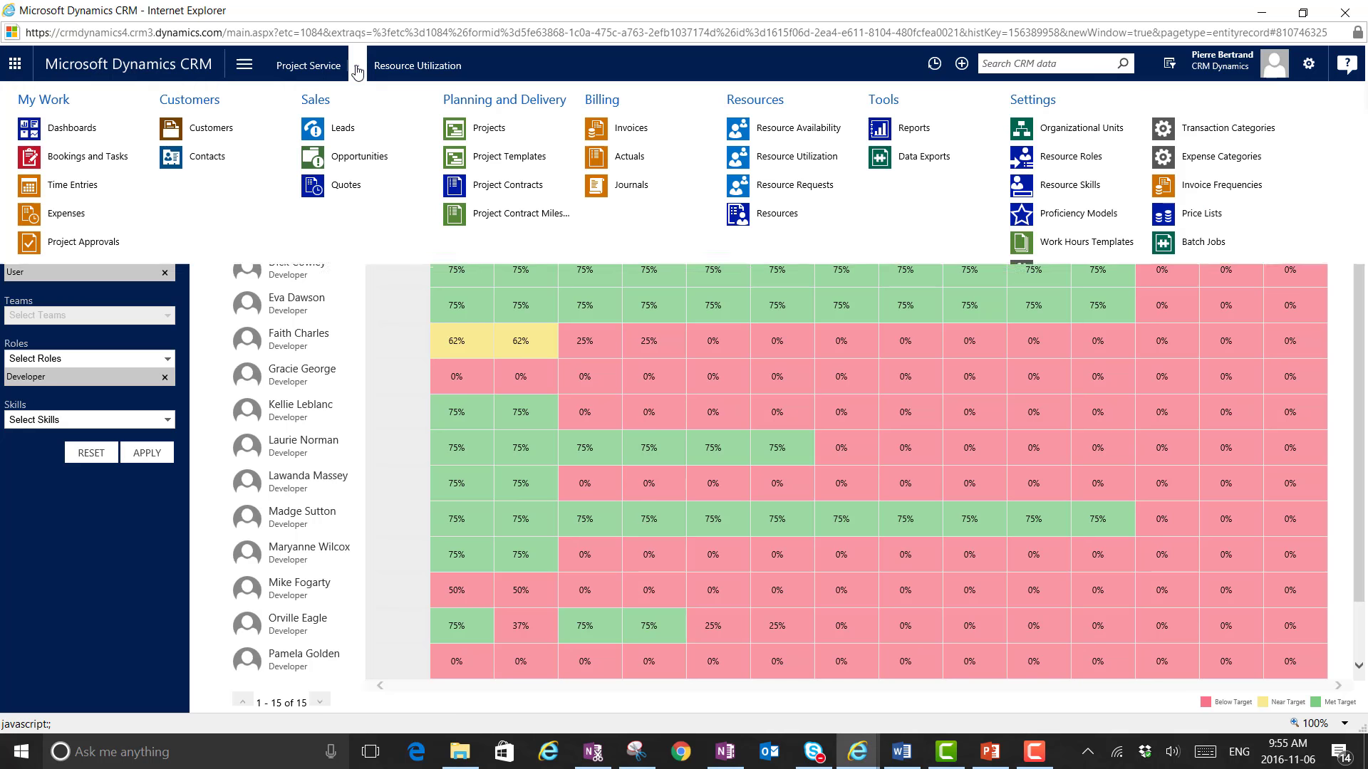
click(66, 190)
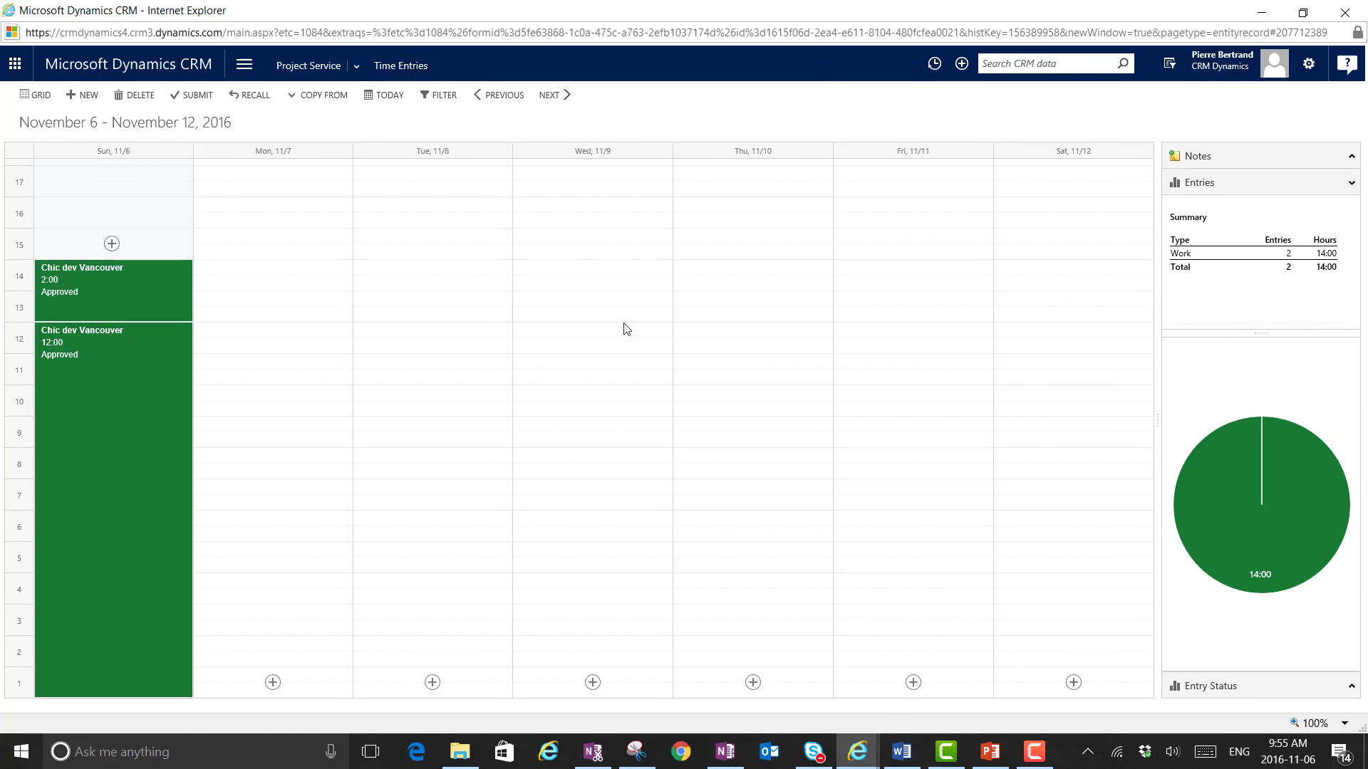
click(272, 684)
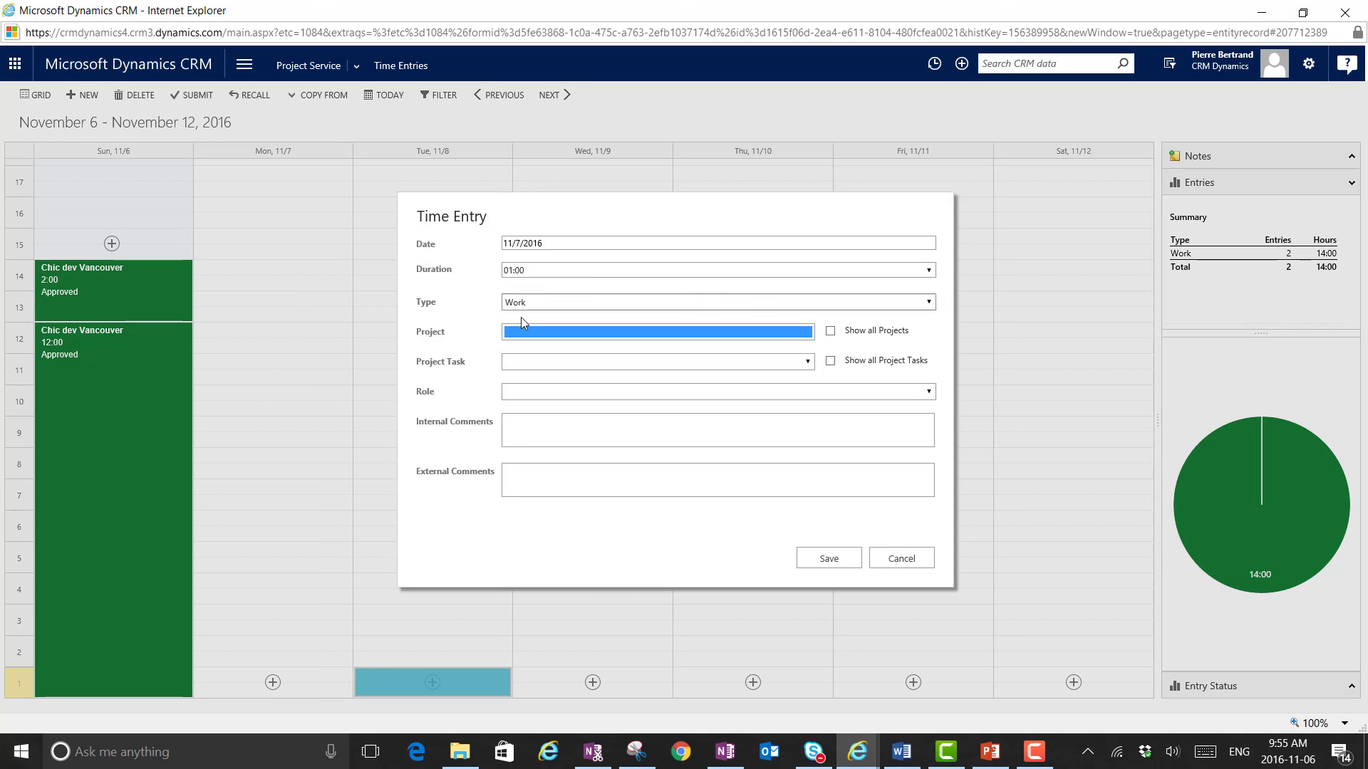
click(924, 562)
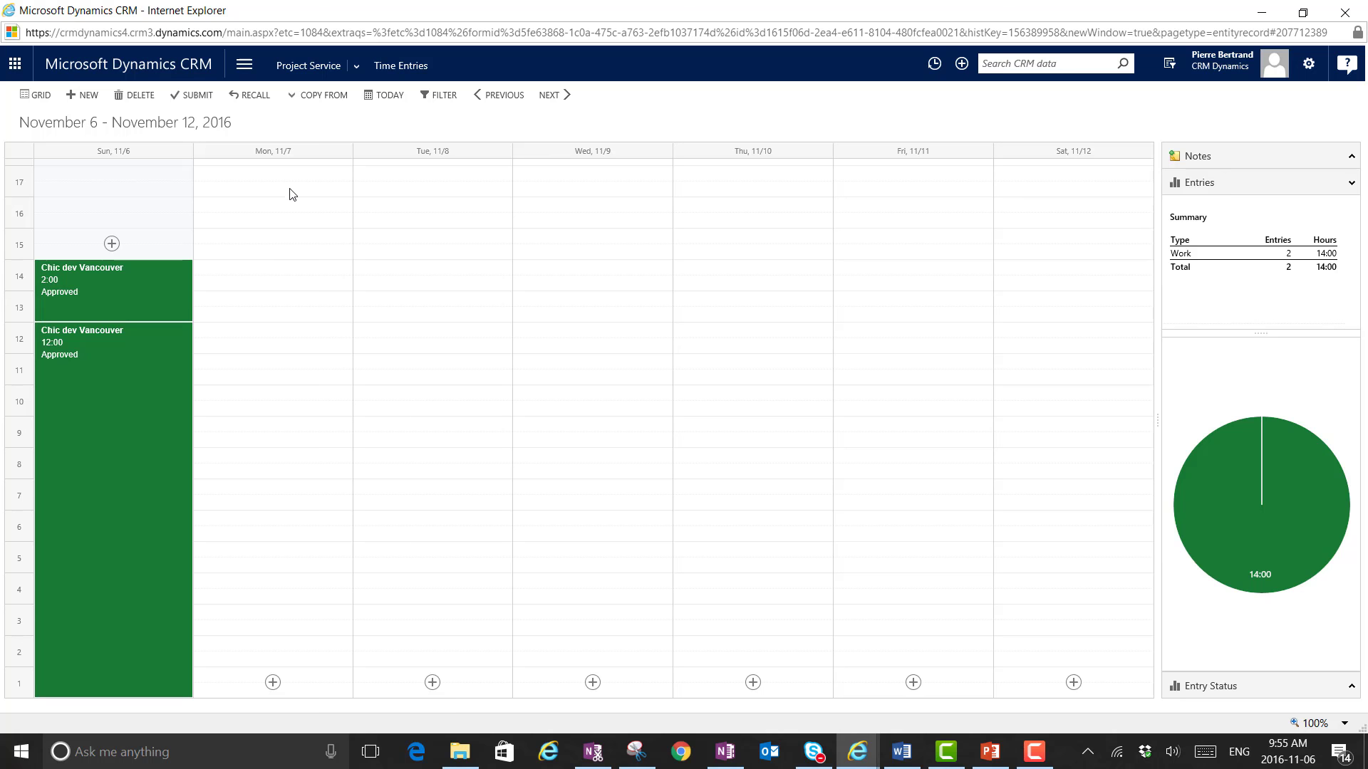
- Save a 2-hour Halifax development entry on task Analyse & Discover for Monday 11/7
click(273, 683)
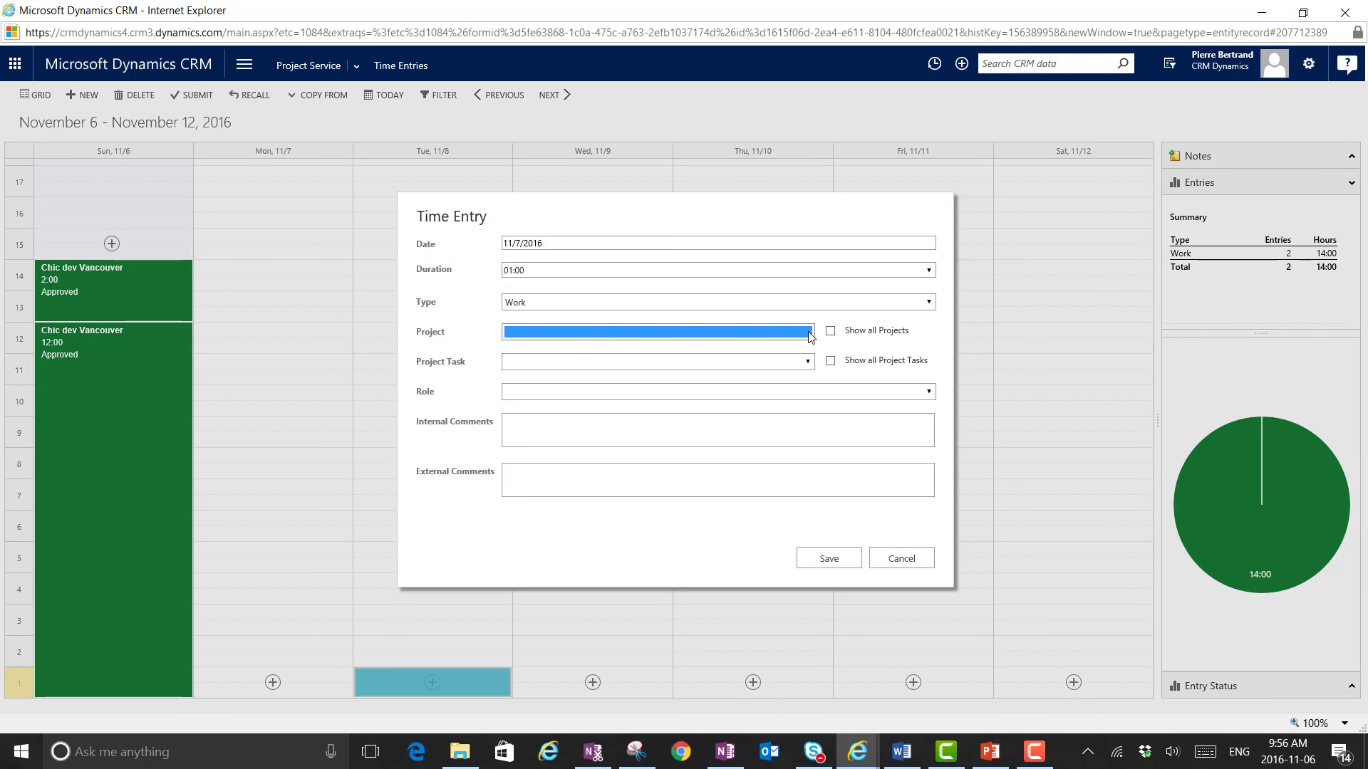
click(810, 332)
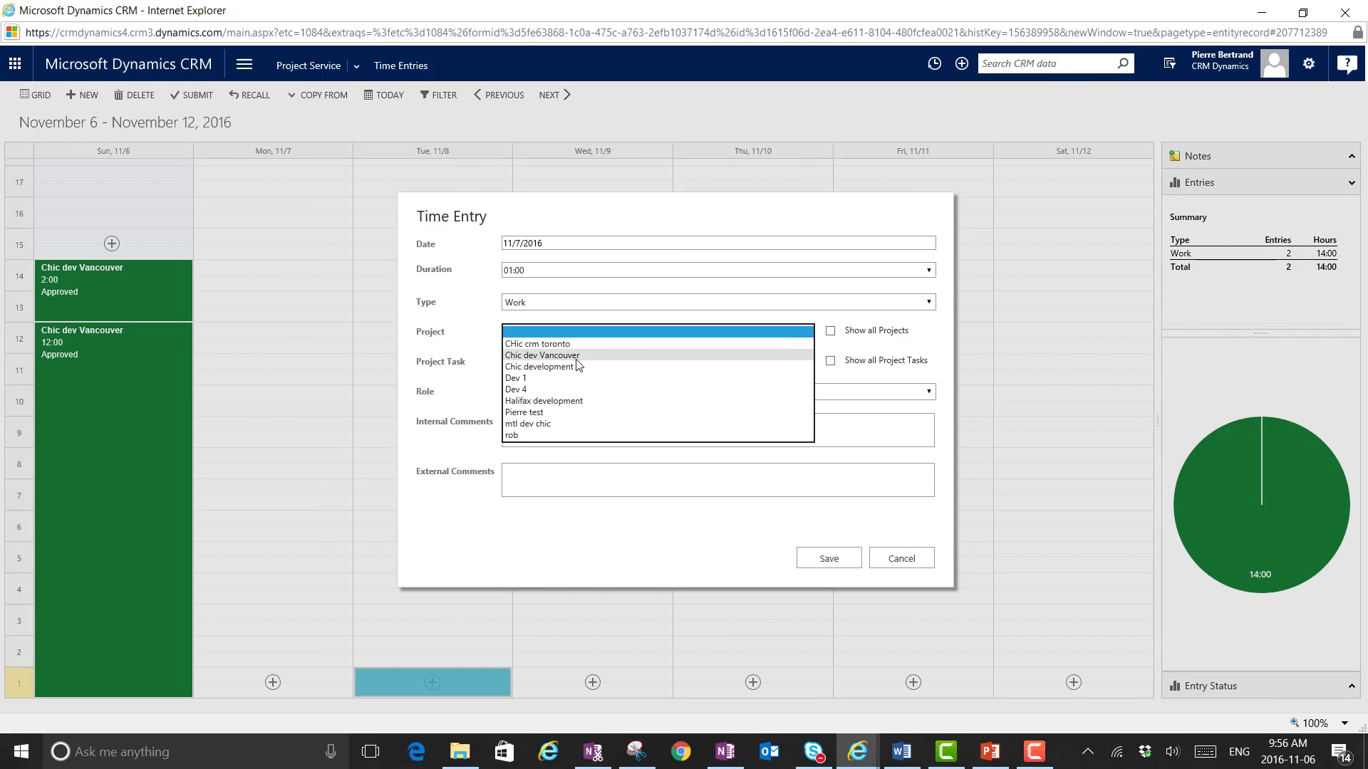
click(571, 401)
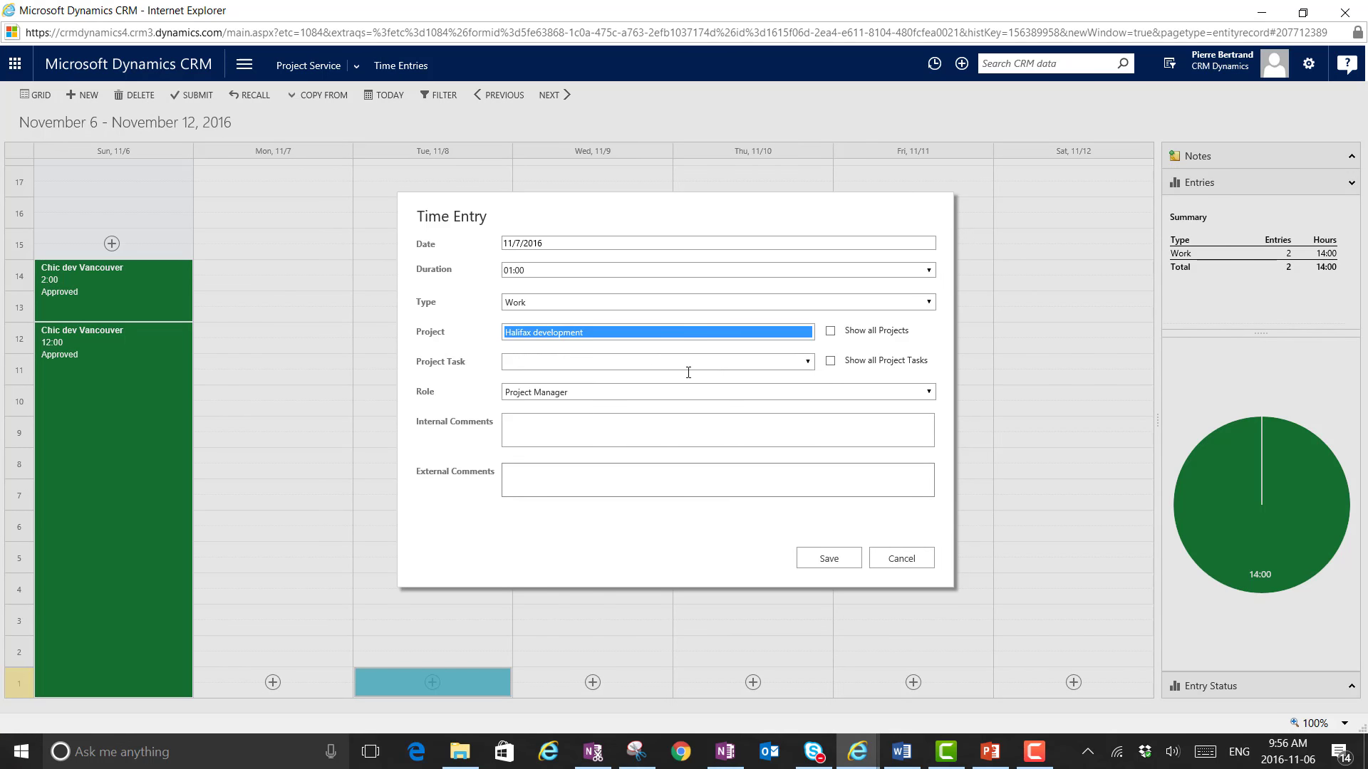
click(830, 361)
click(808, 362)
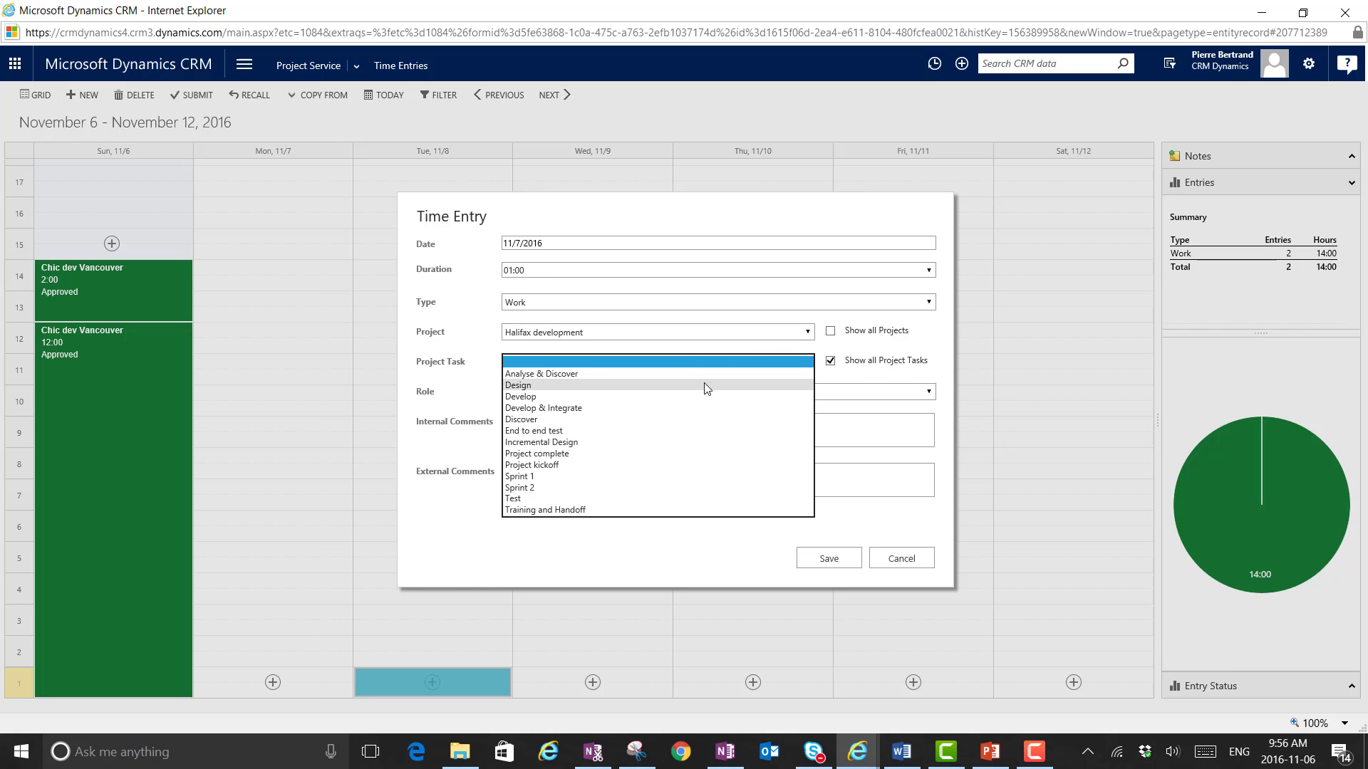
click(641, 374)
click(535, 272)
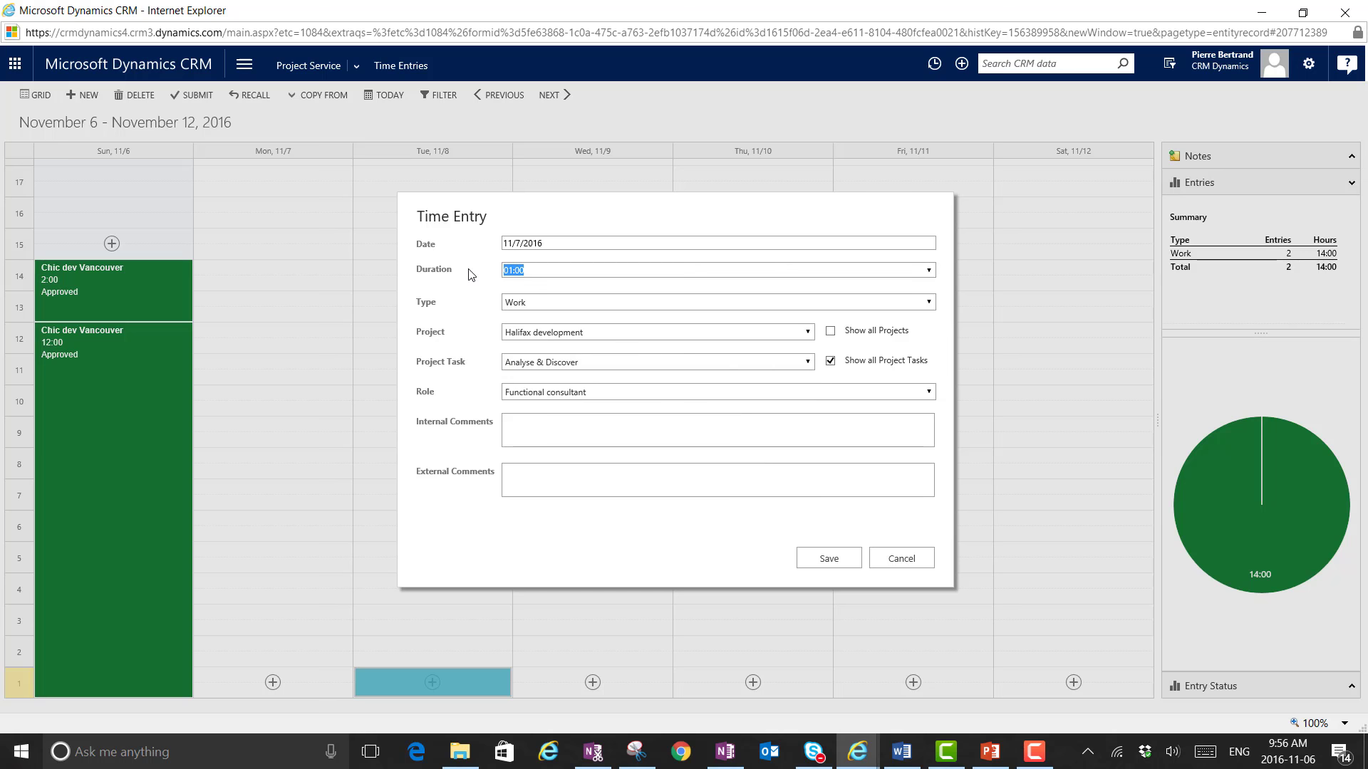
text(2)
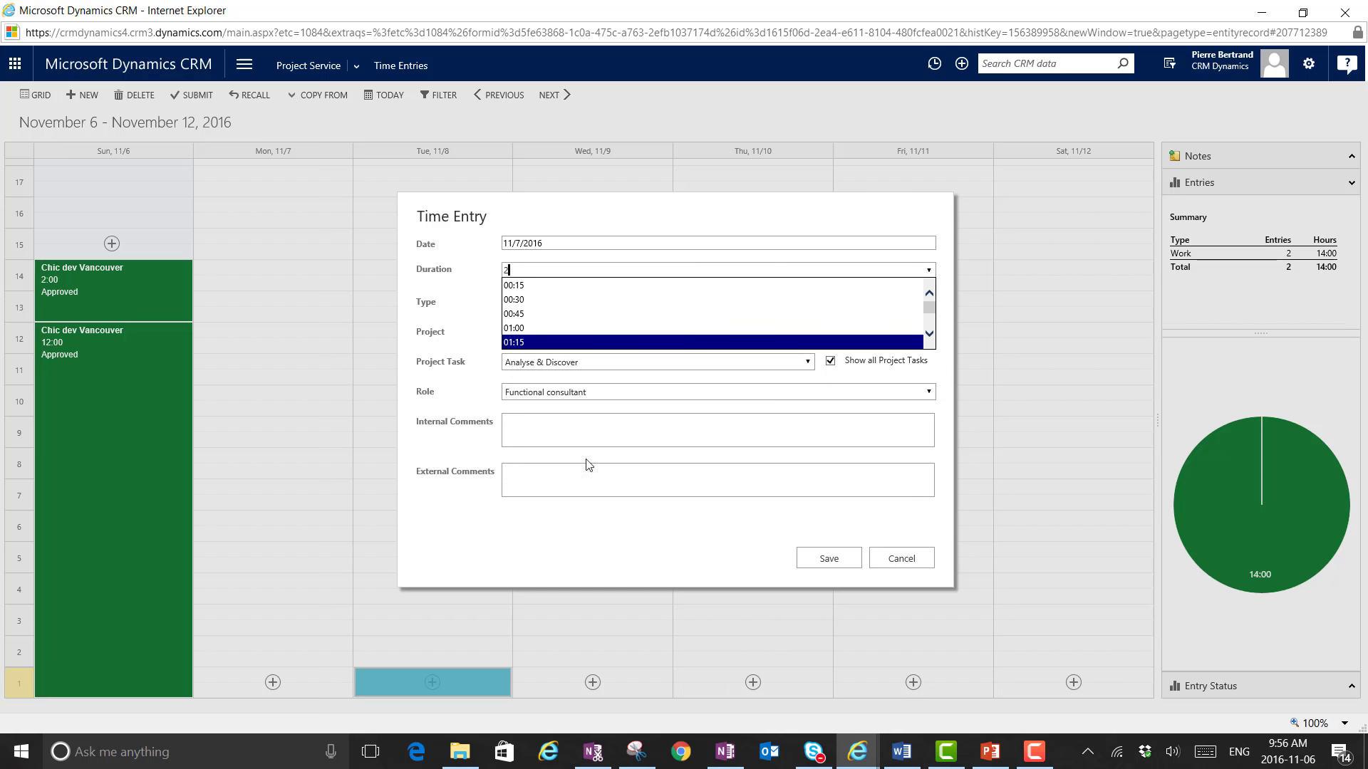
click(848, 553)
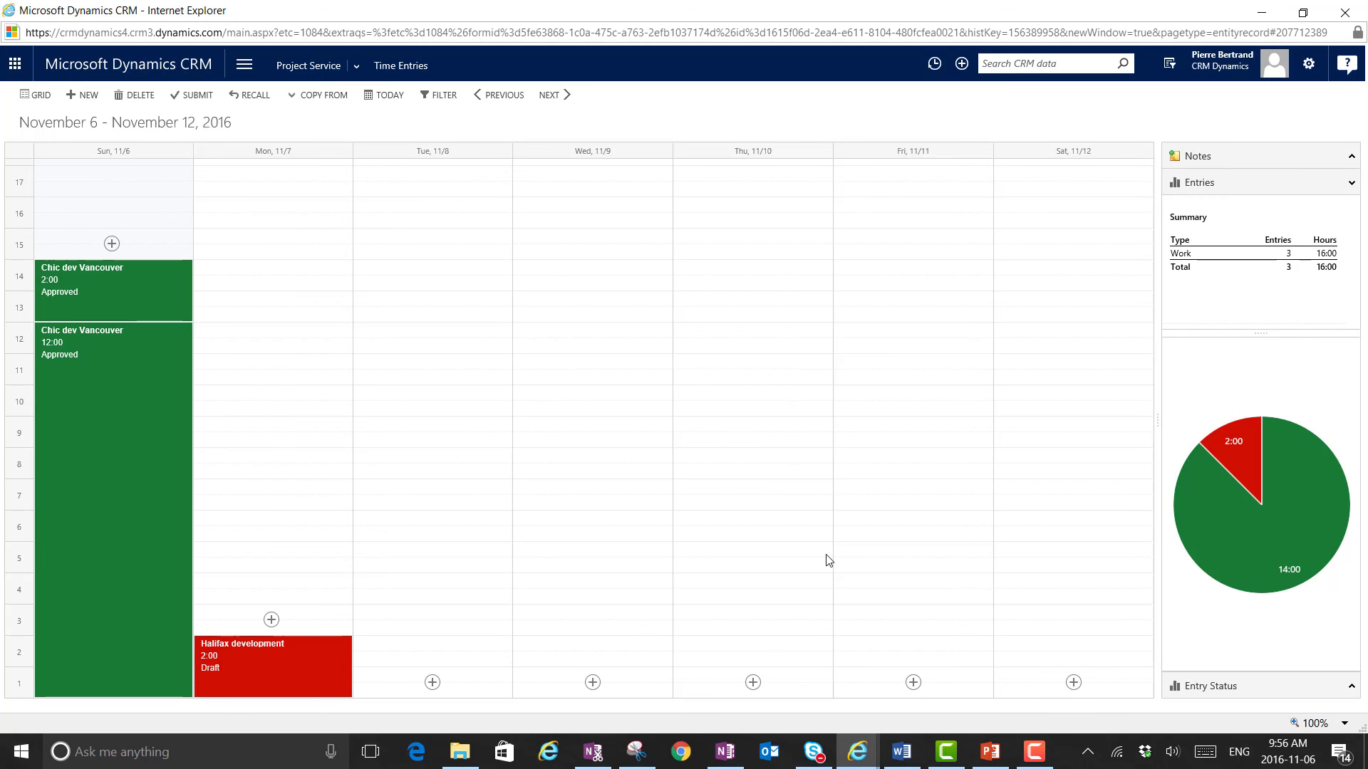
- Save a 3-hour Dev 1 entry on the Discover task for Monday 11/7, bringing the week to 19:00
click(271, 620)
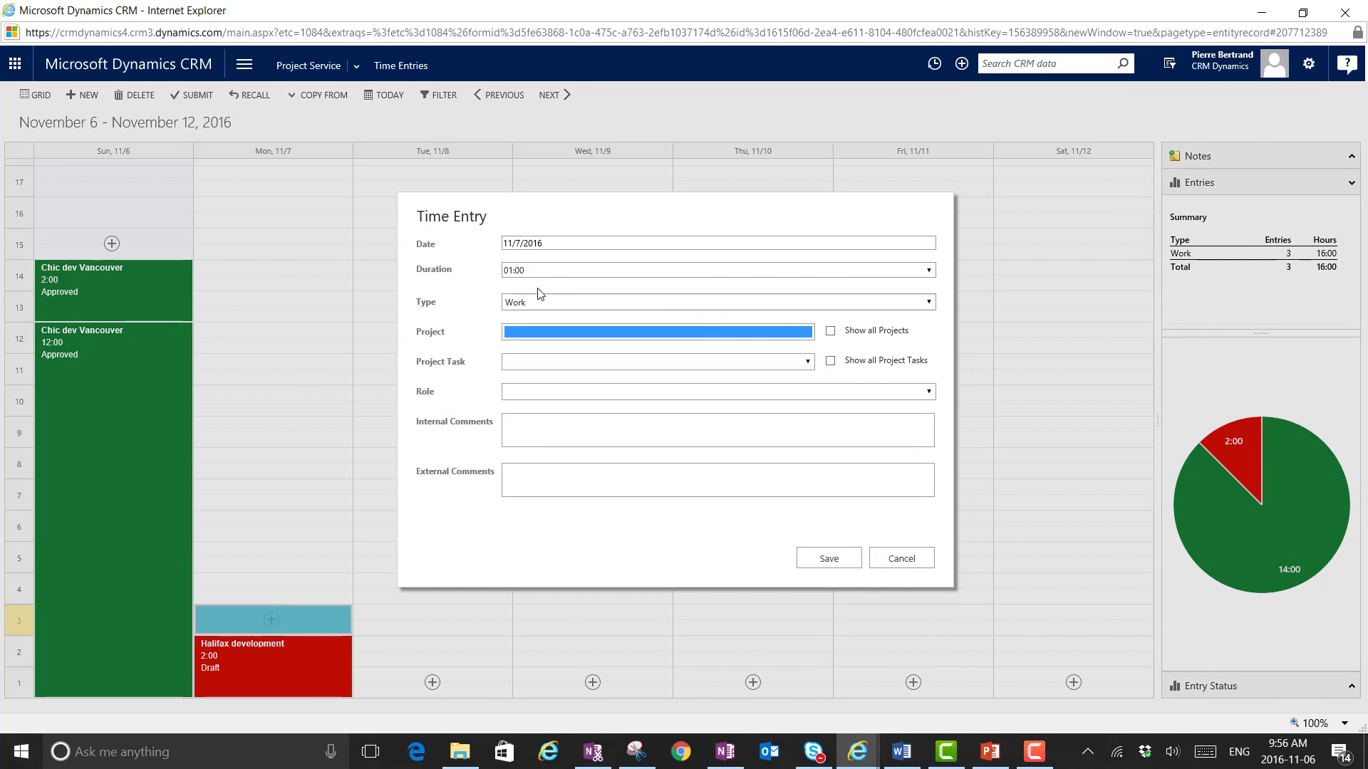
click(809, 335)
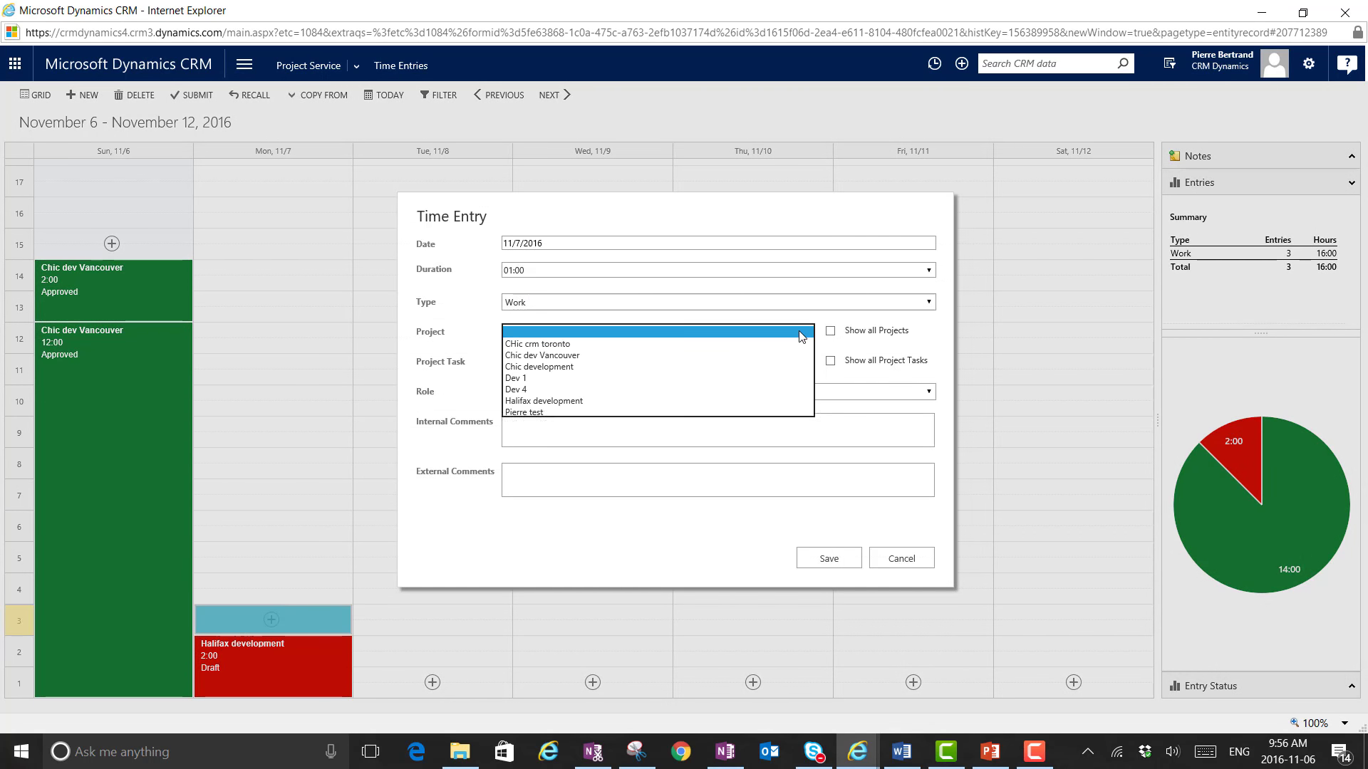
click(669, 378)
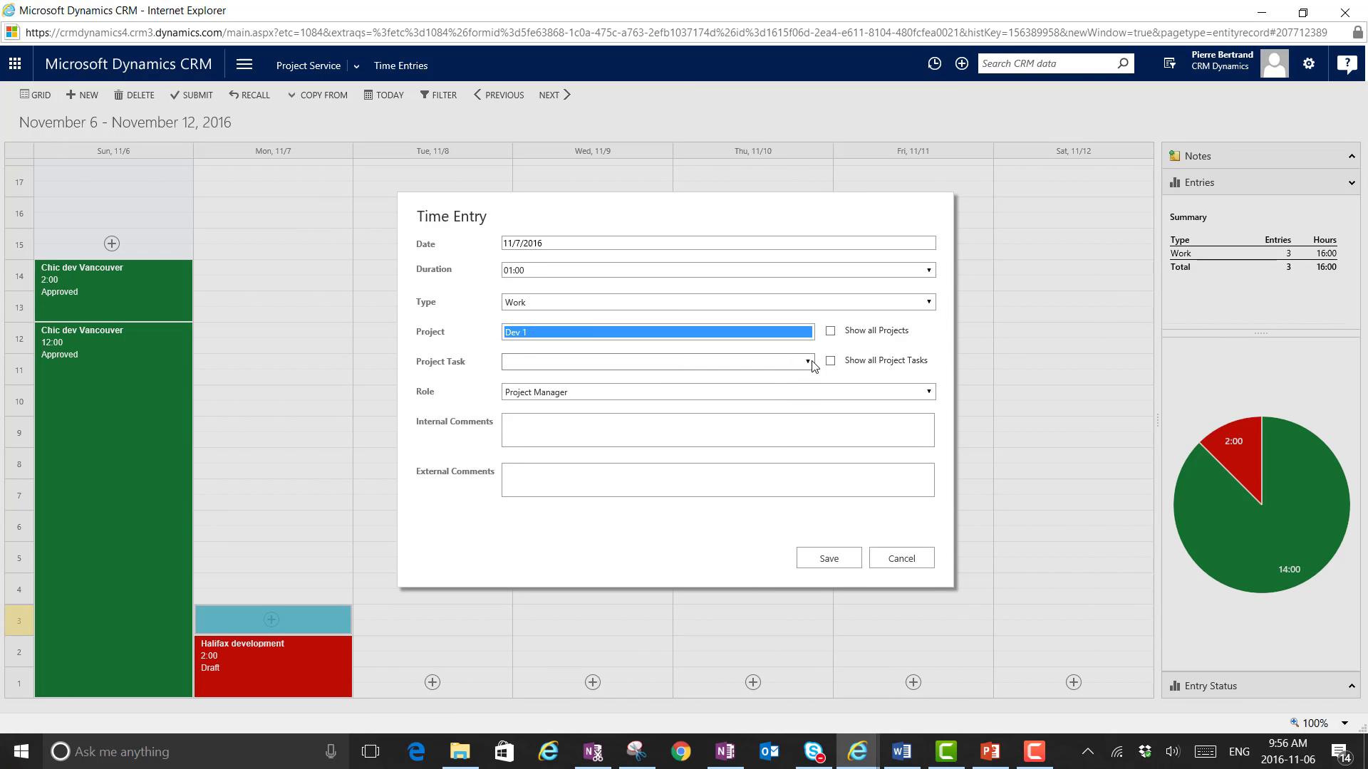
click(815, 366)
click(830, 360)
click(808, 365)
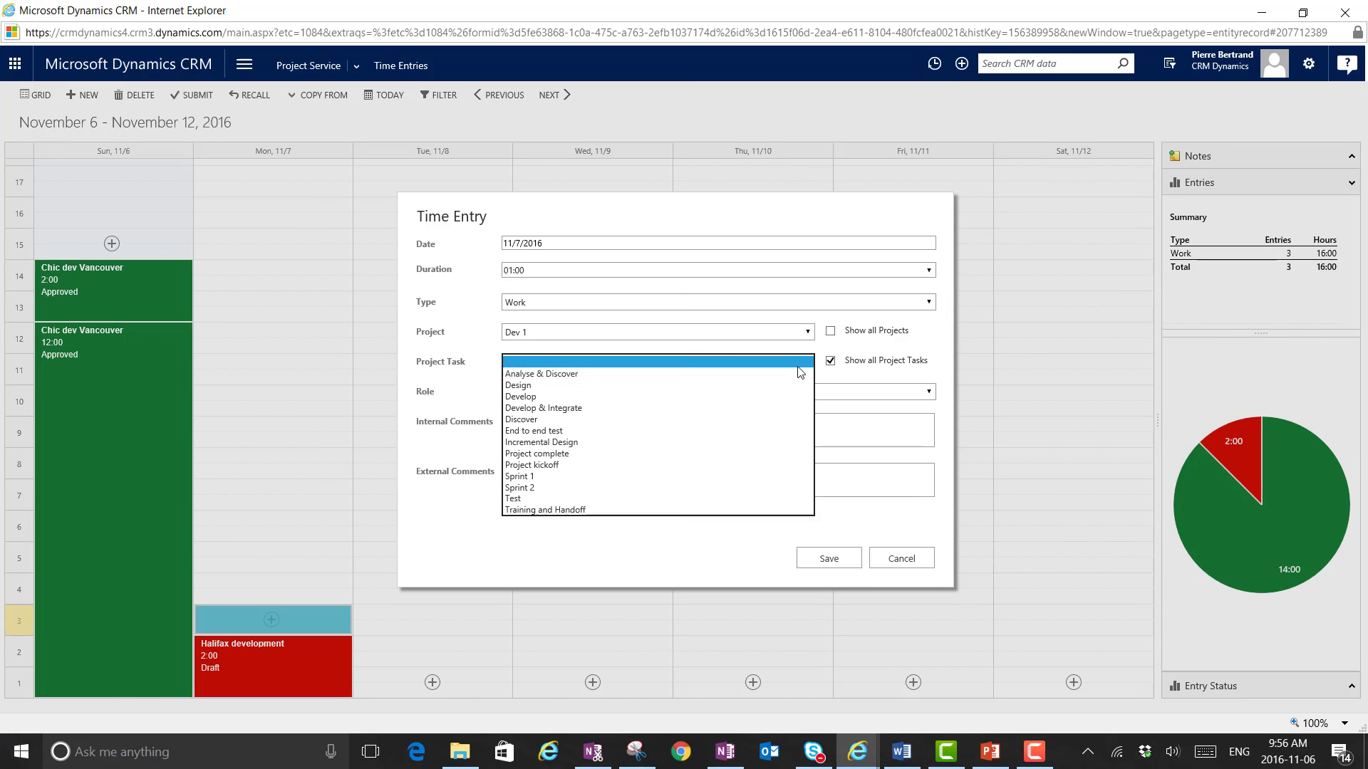
click(672, 421)
click(534, 271)
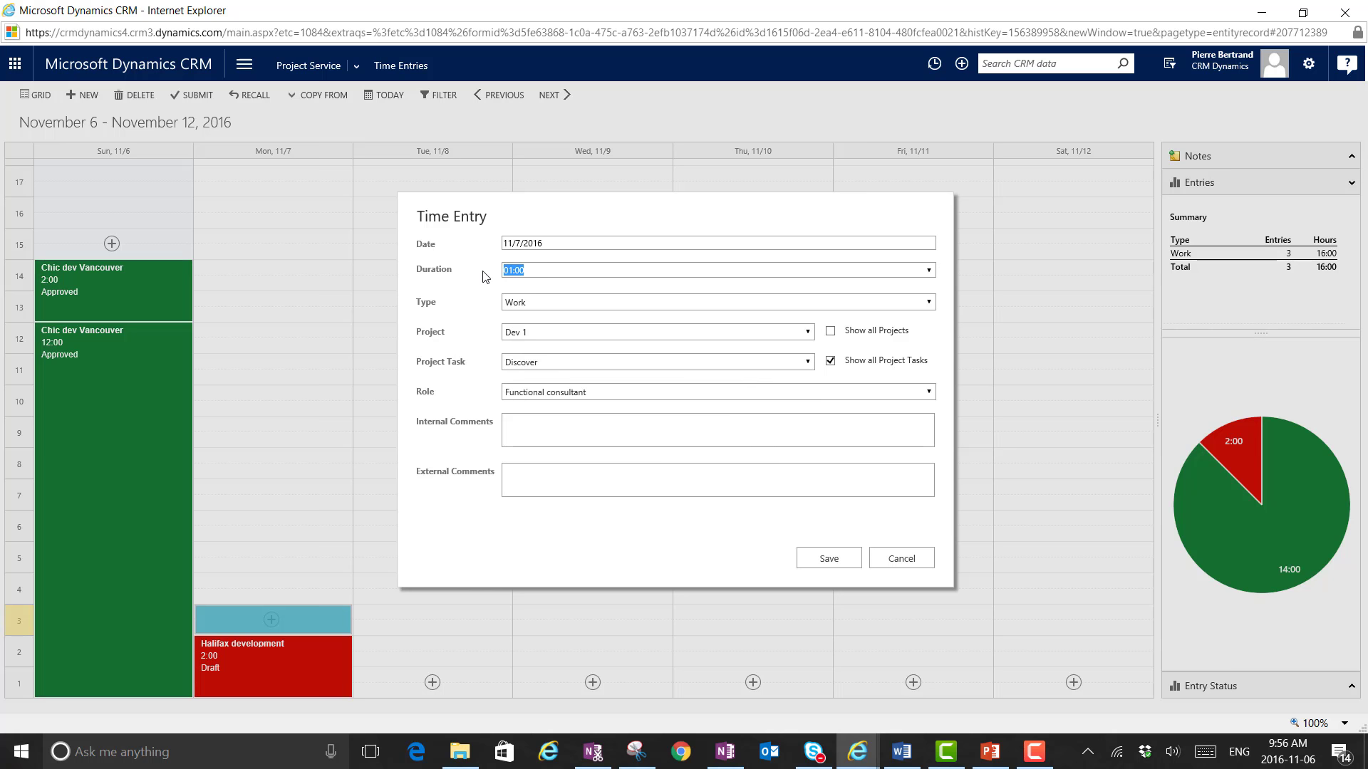
text(3)
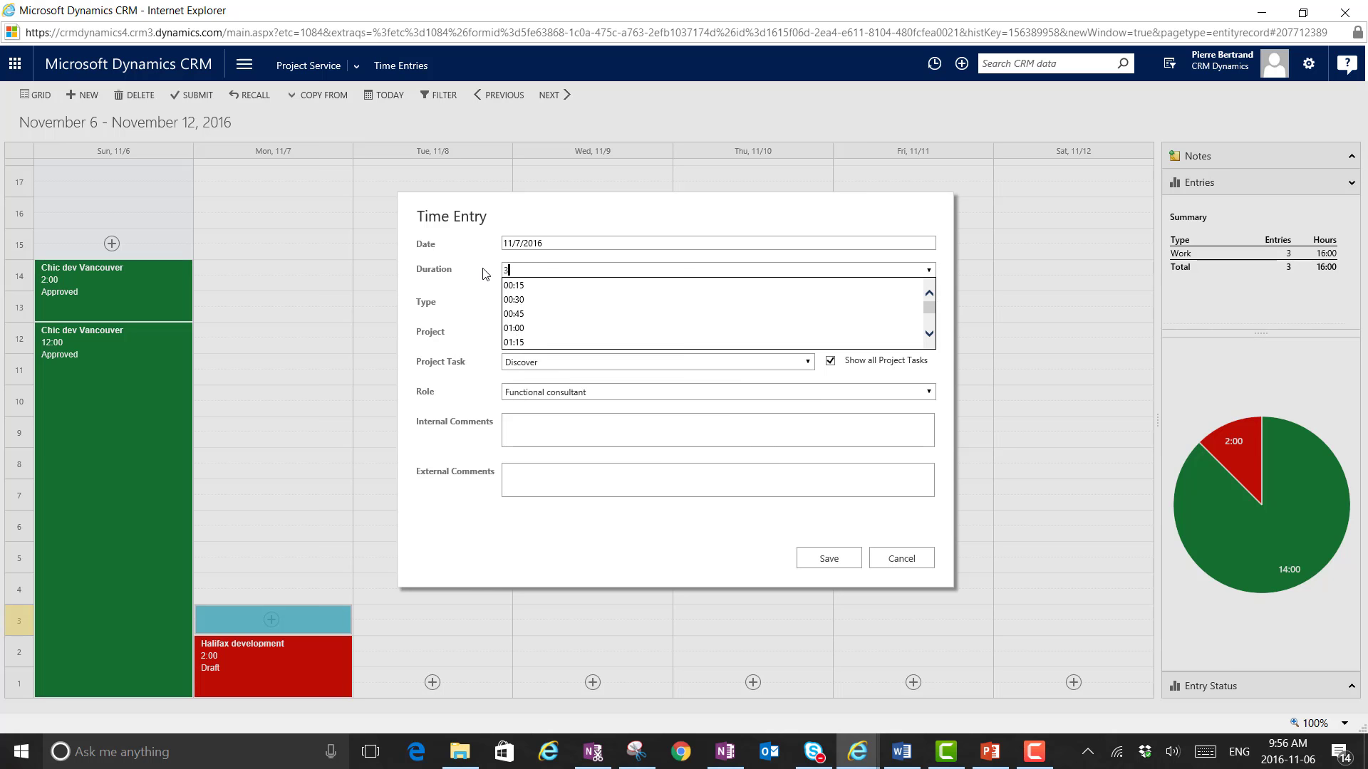
click(826, 561)
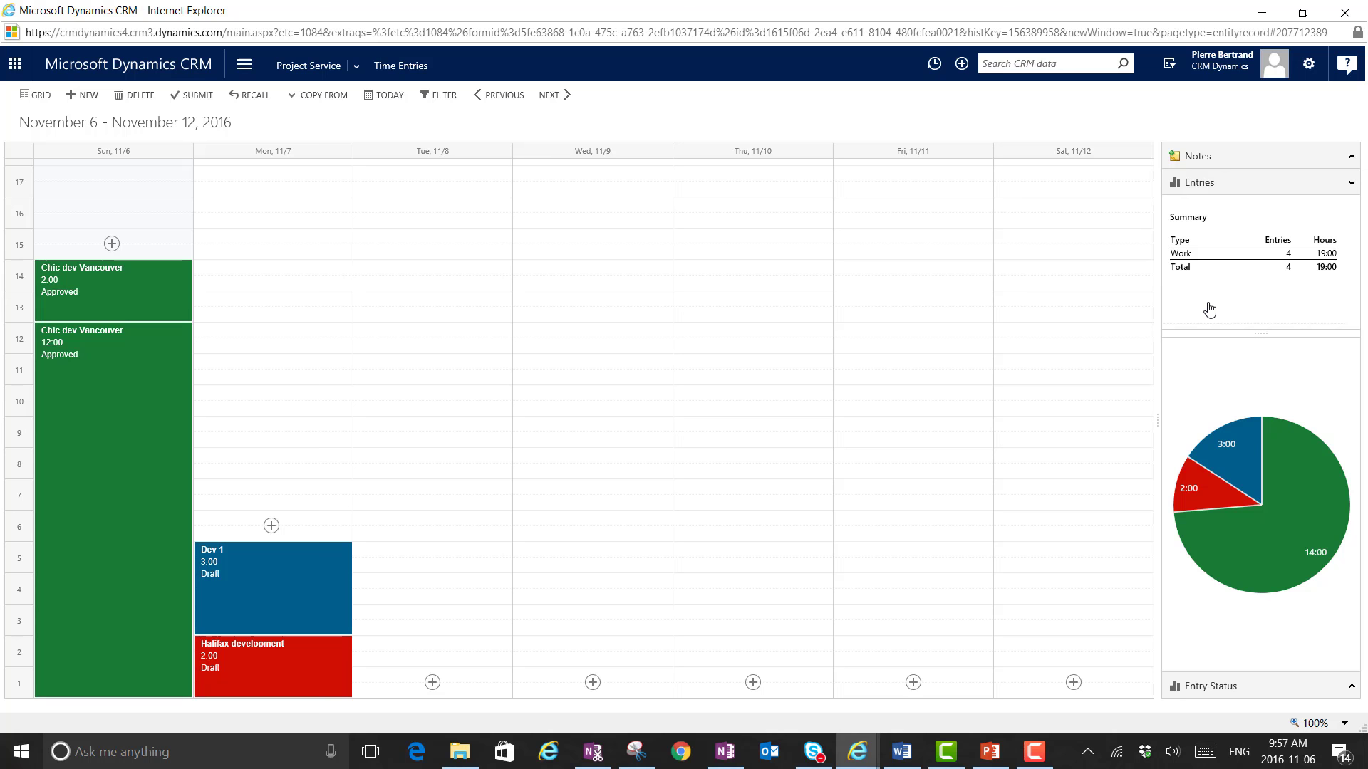
- Submit Monday's Dev 1 3:00 and Halifax development 2:00 entries for approval
click(183, 92)
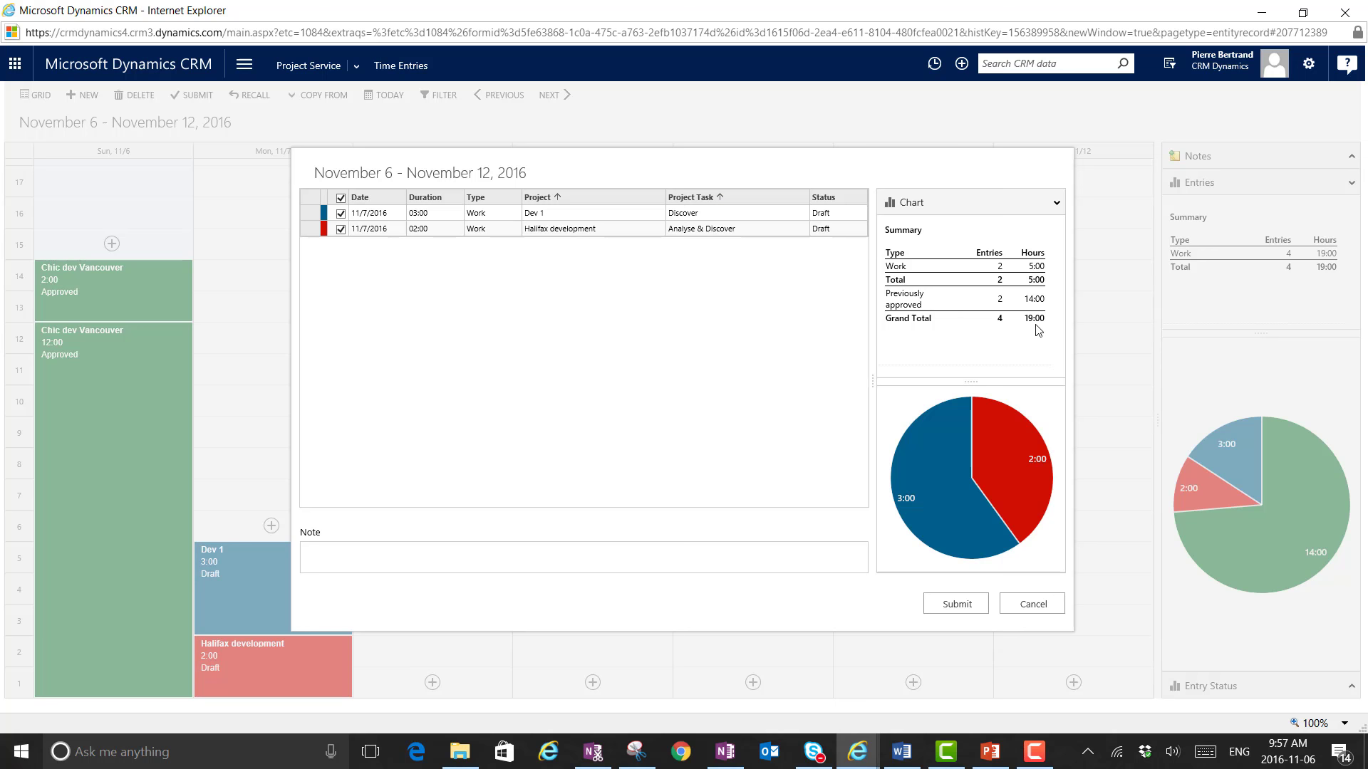
click(956, 605)
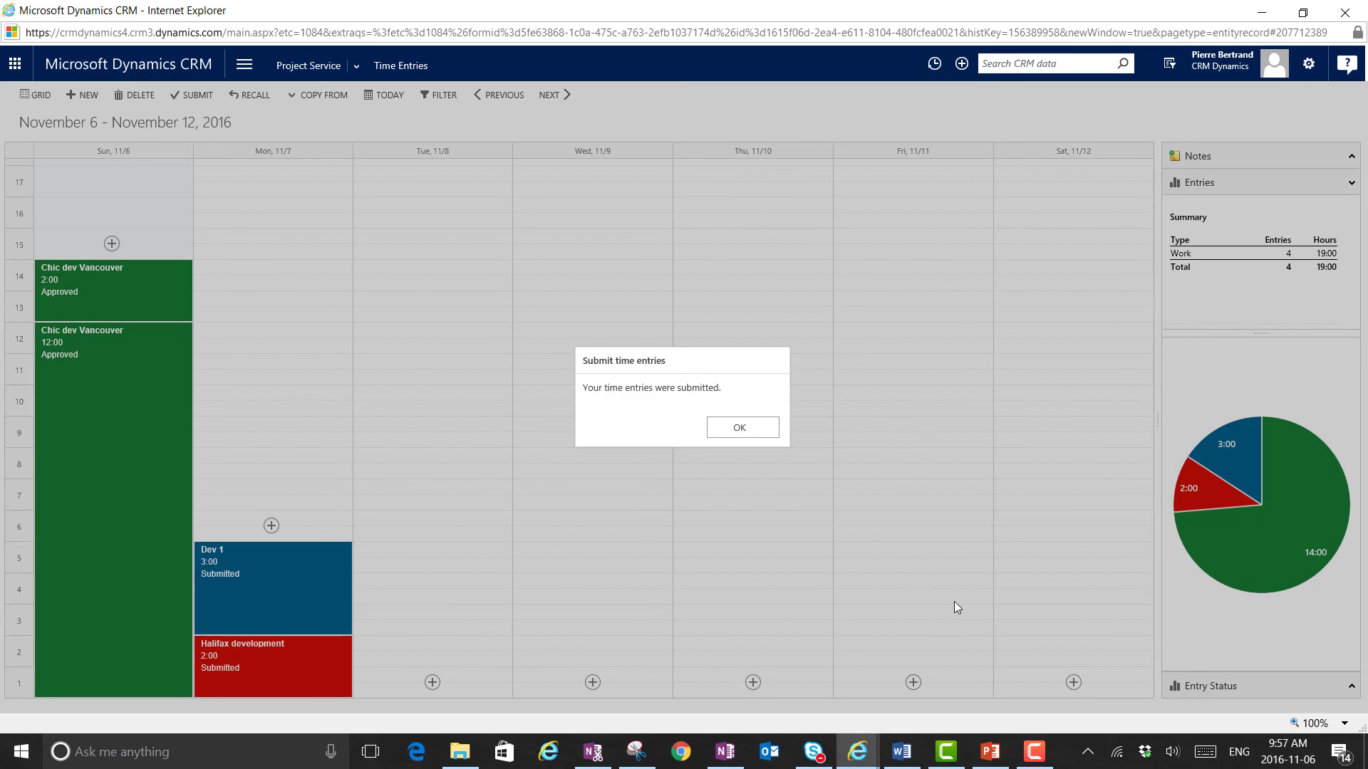
click(746, 427)
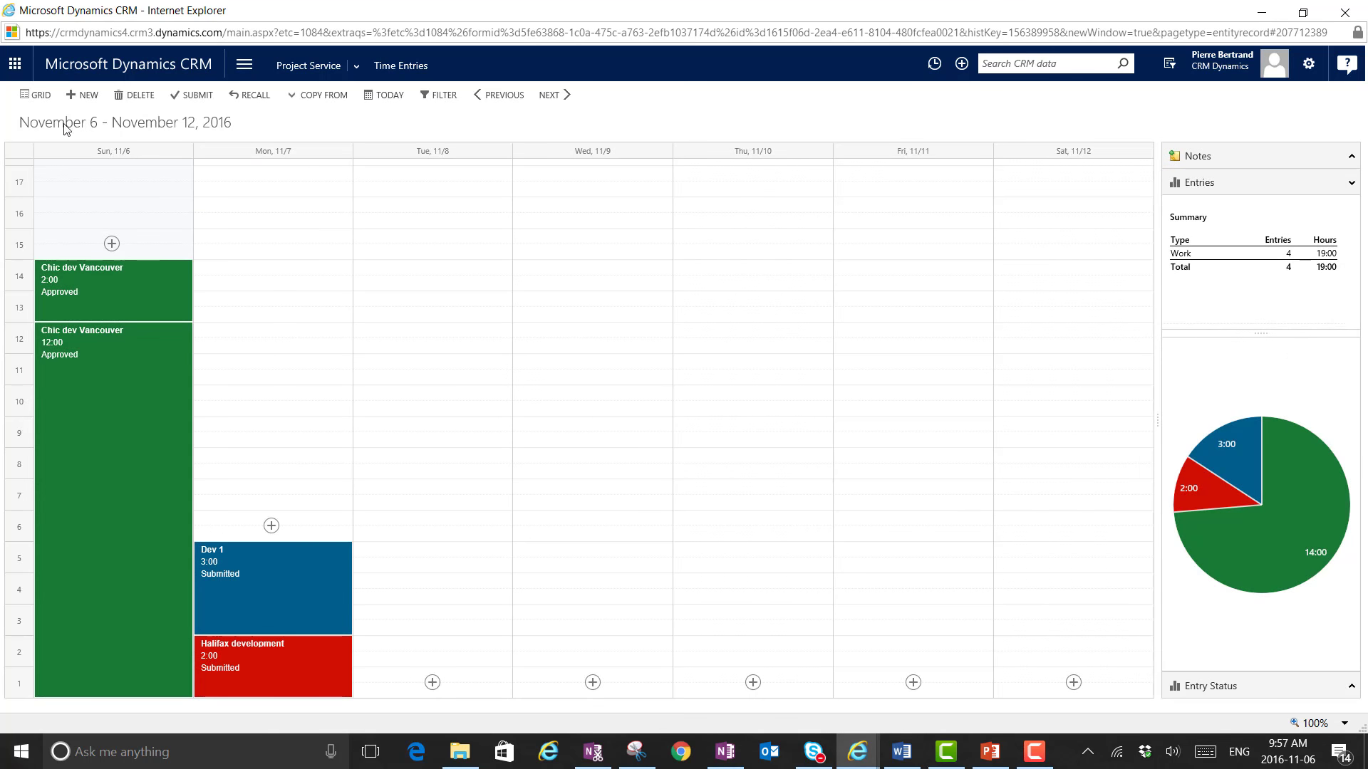
- Save a new $12 Mileage expense charged to the Halifax development project
click(355, 70)
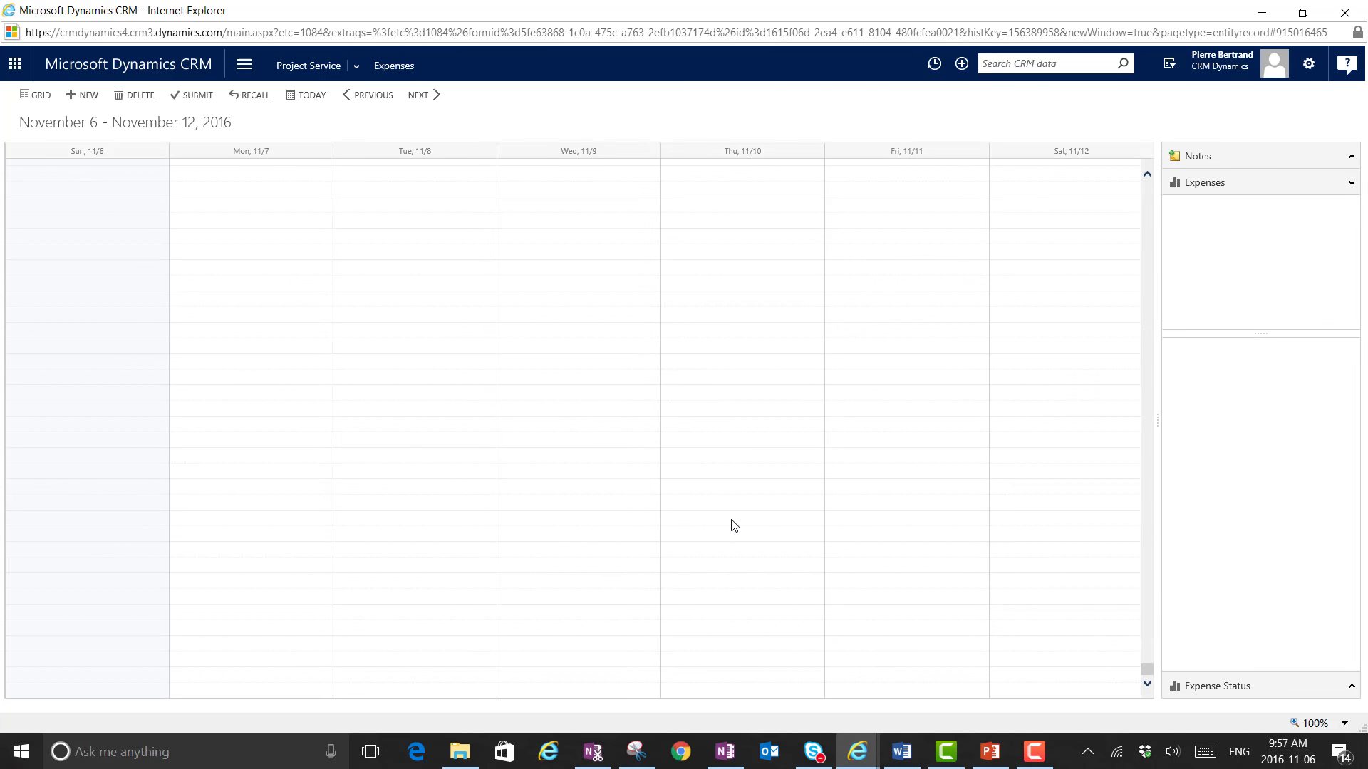
click(248, 588)
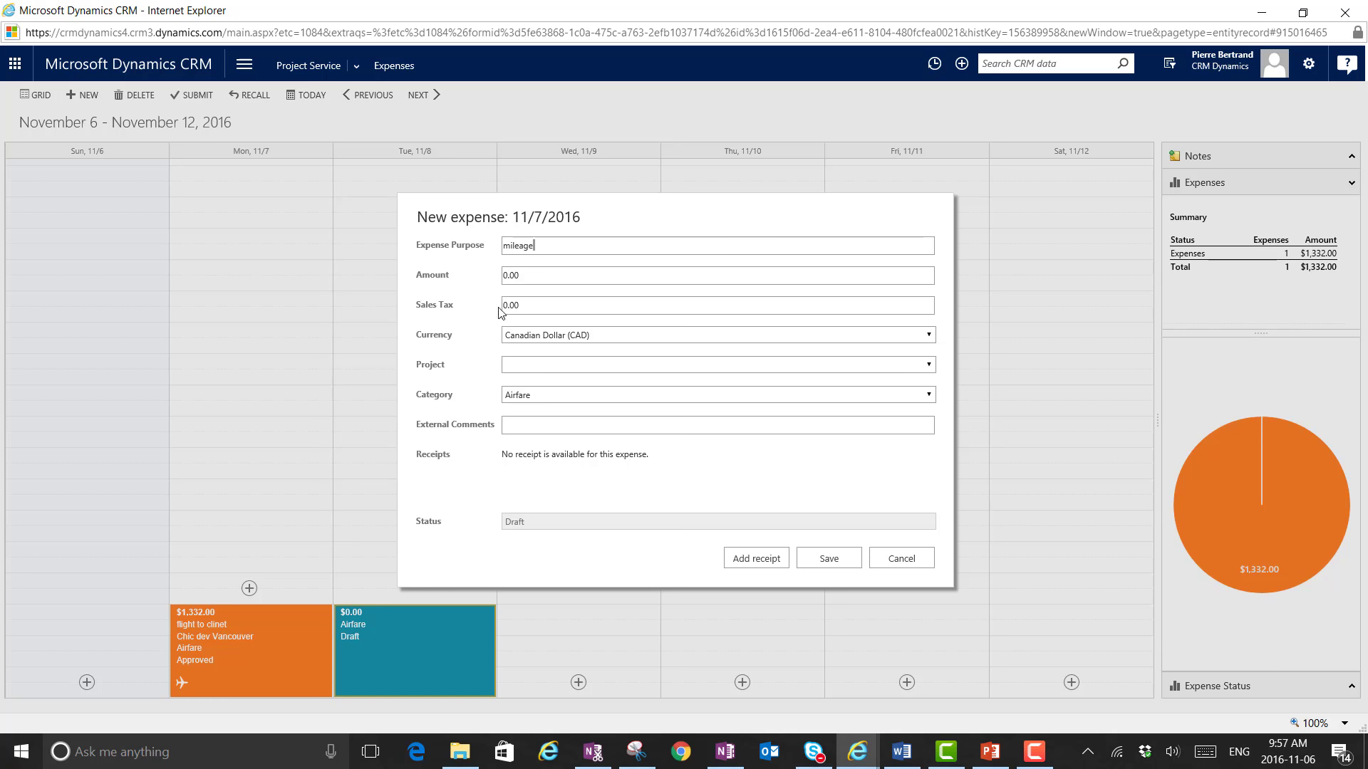
click(929, 366)
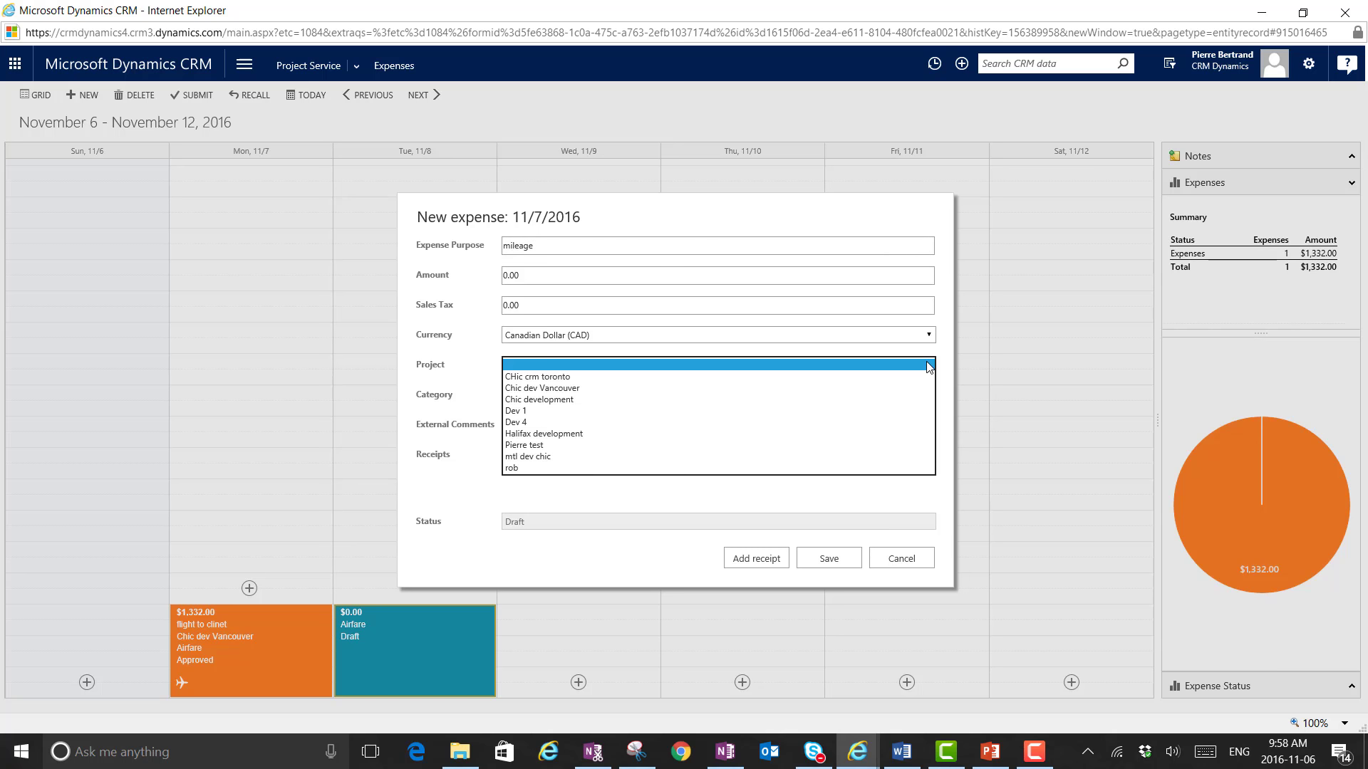
click(602, 434)
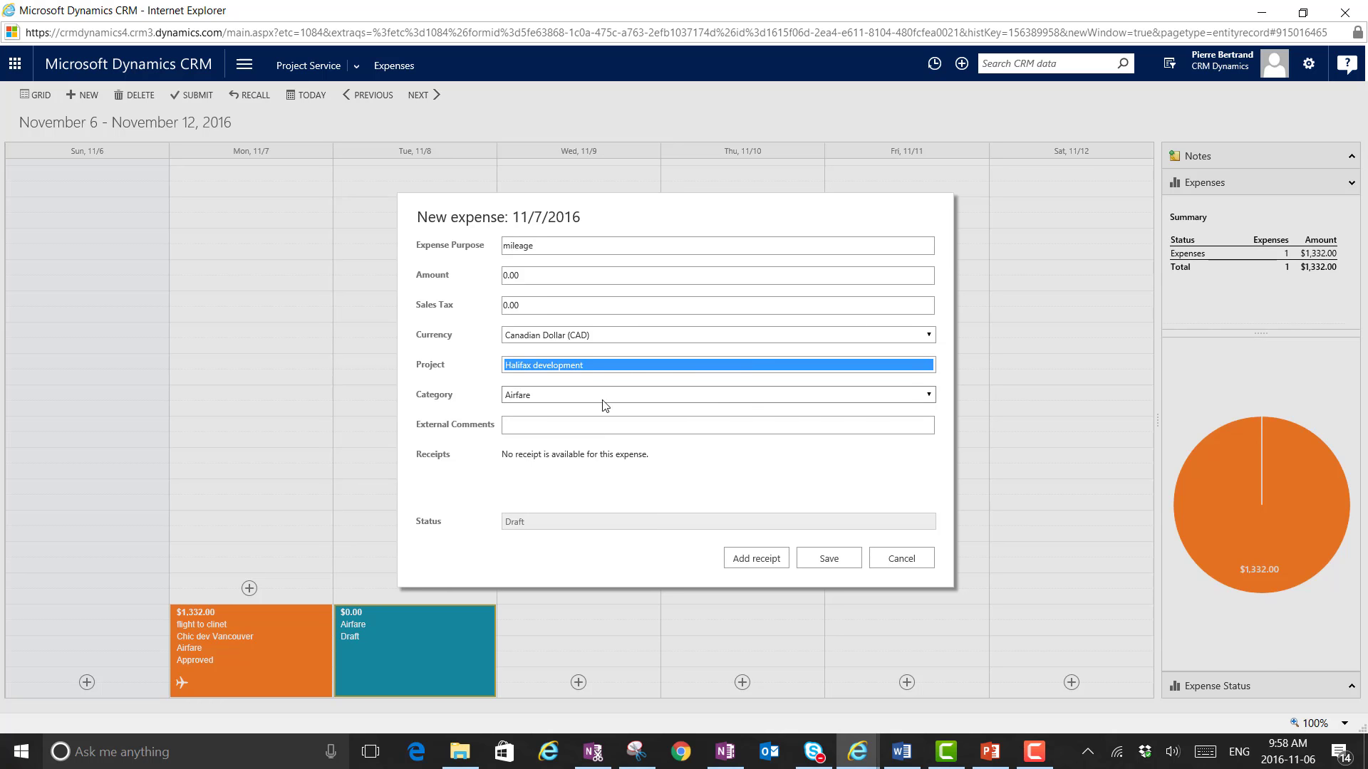
click(929, 394)
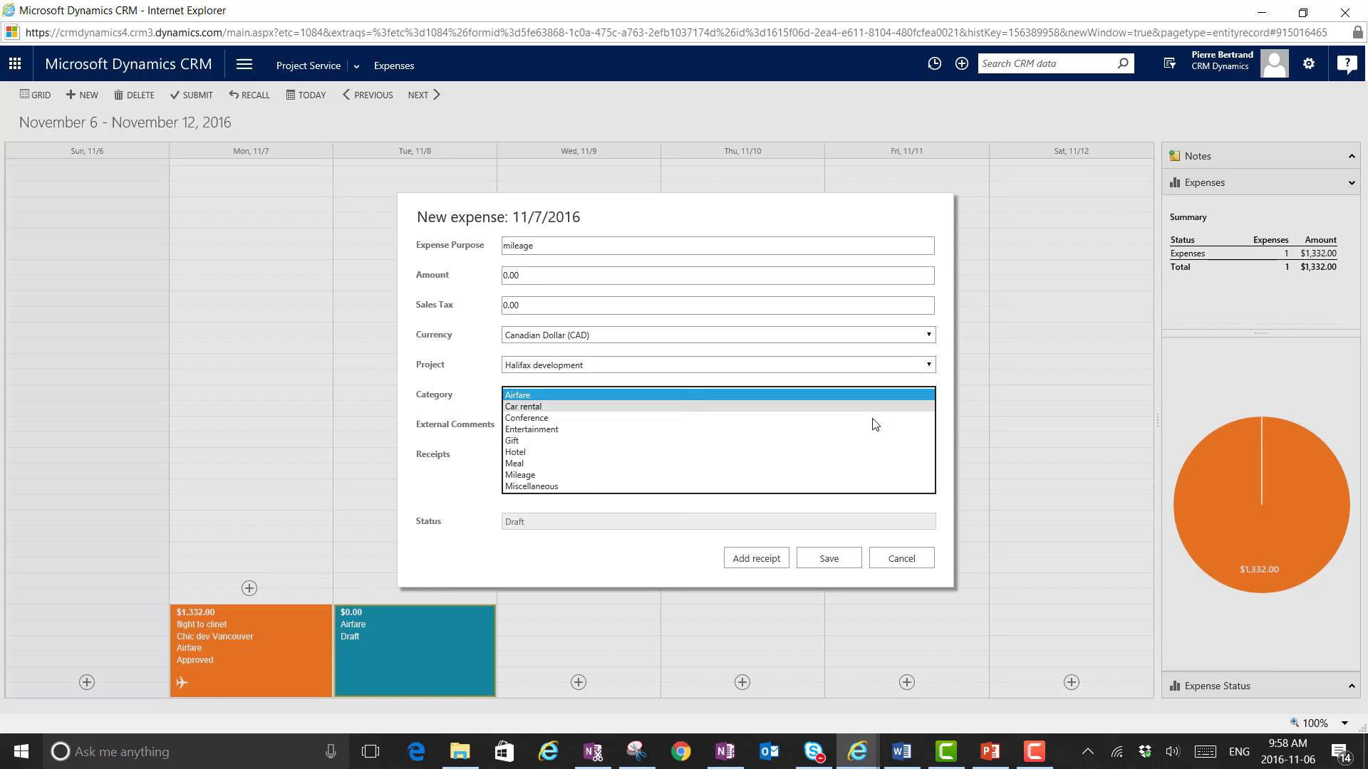
click(799, 474)
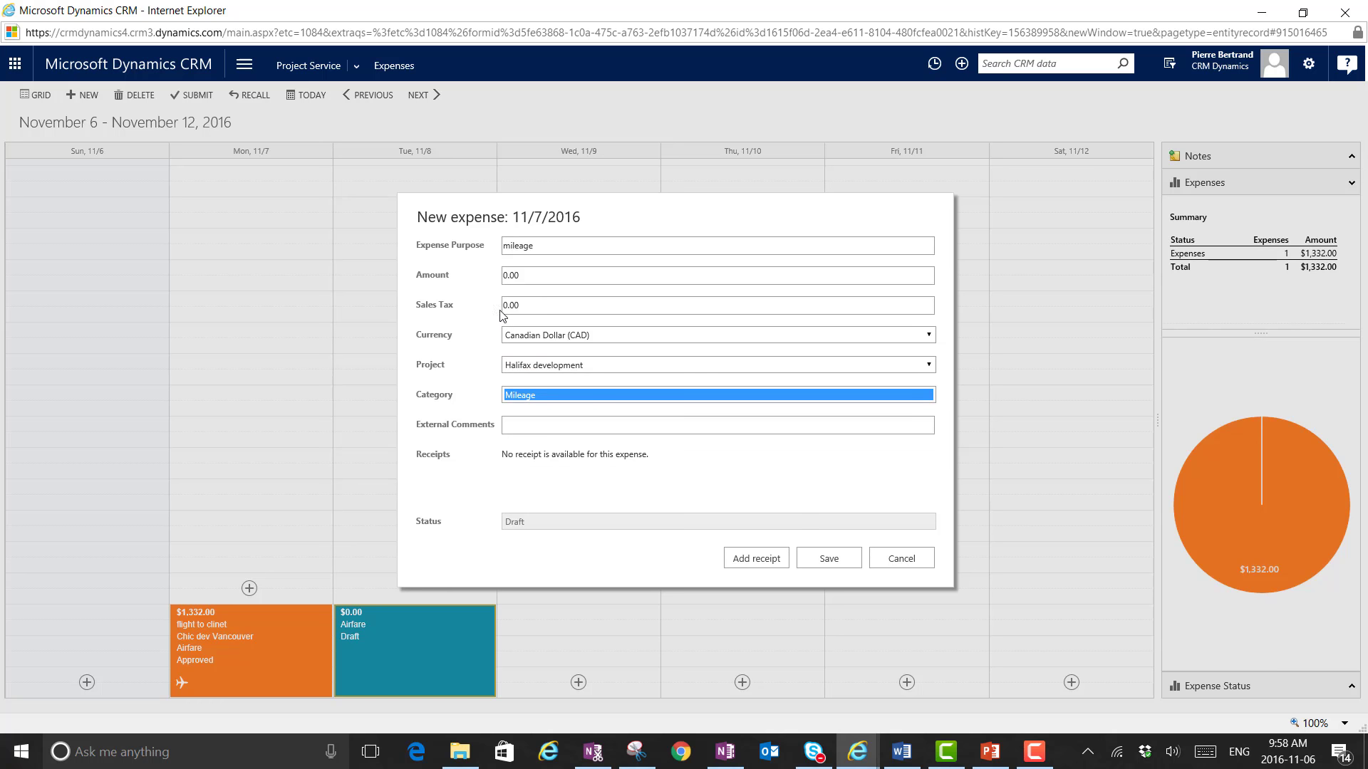
click(543, 277)
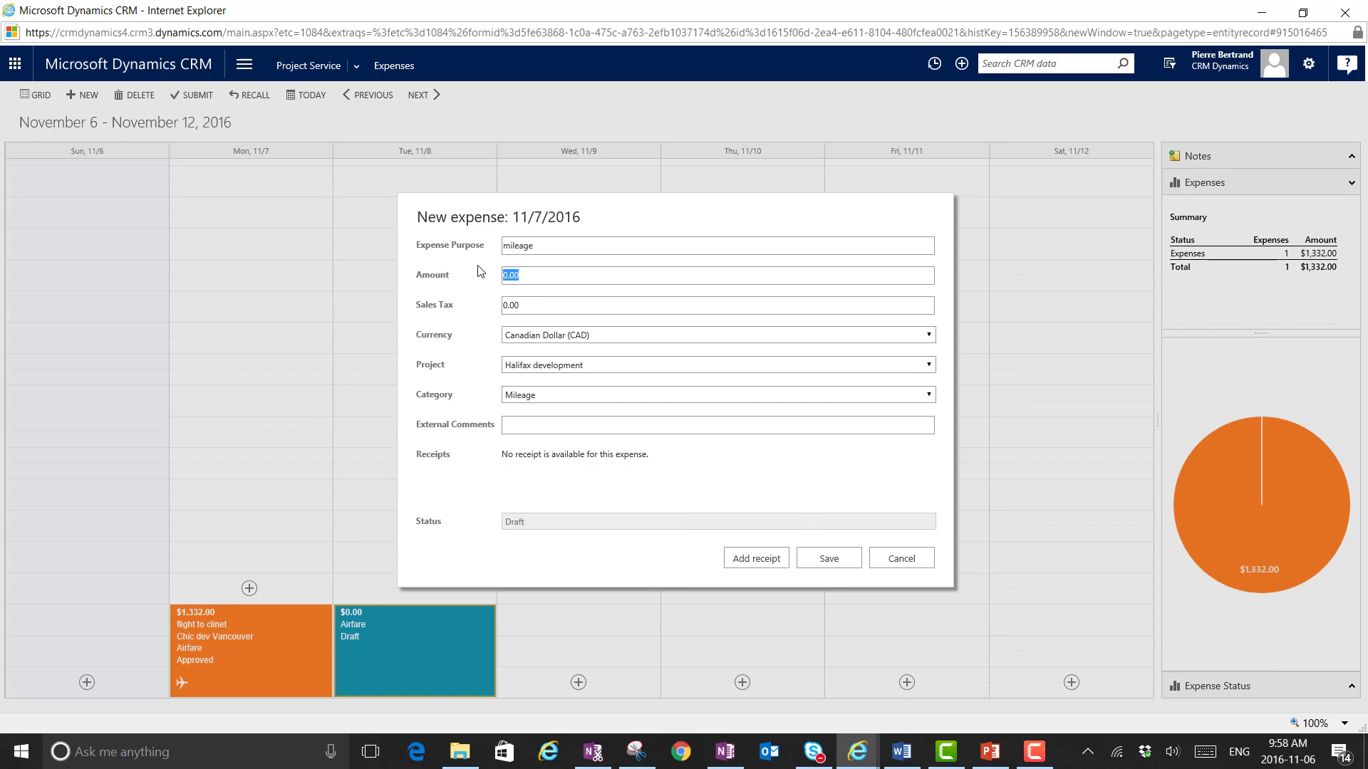
text(12)
click(819, 567)
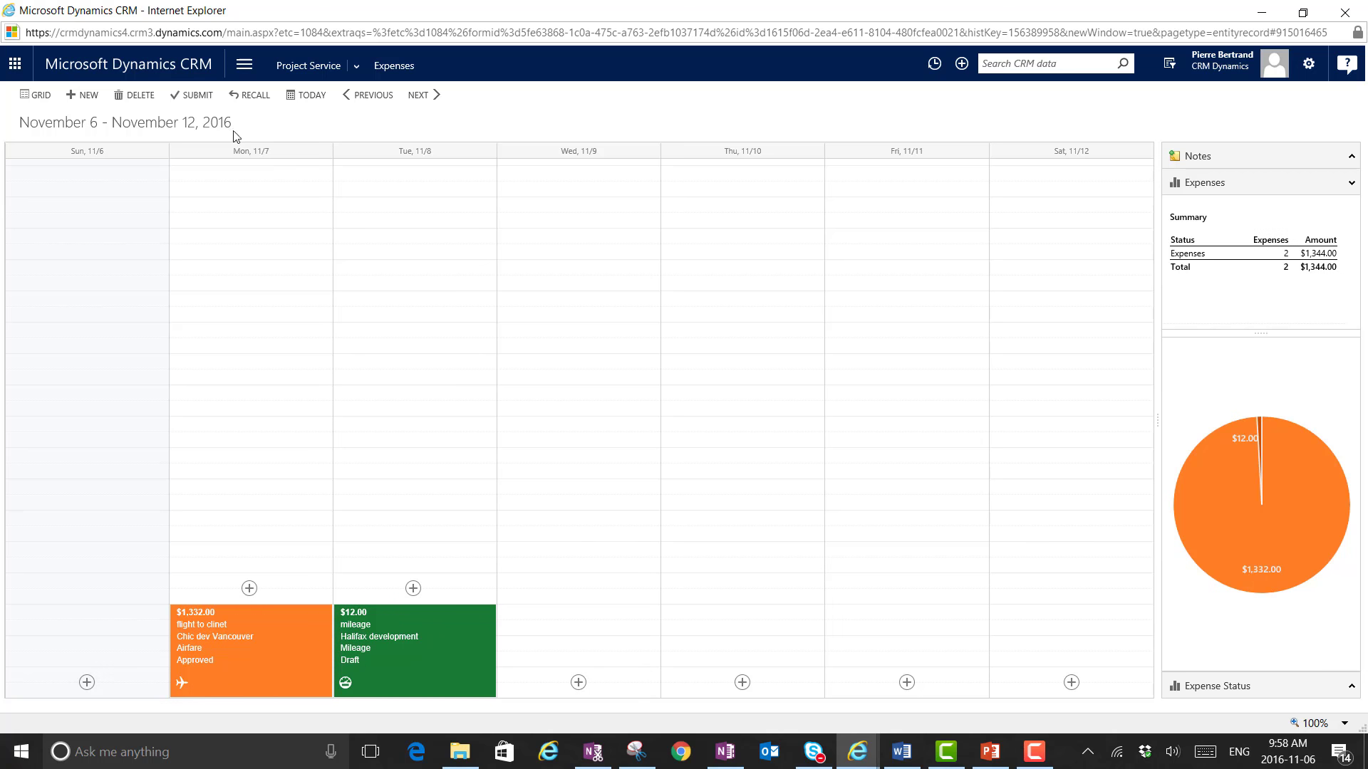
- Submit the mileage expense for approval
click(199, 97)
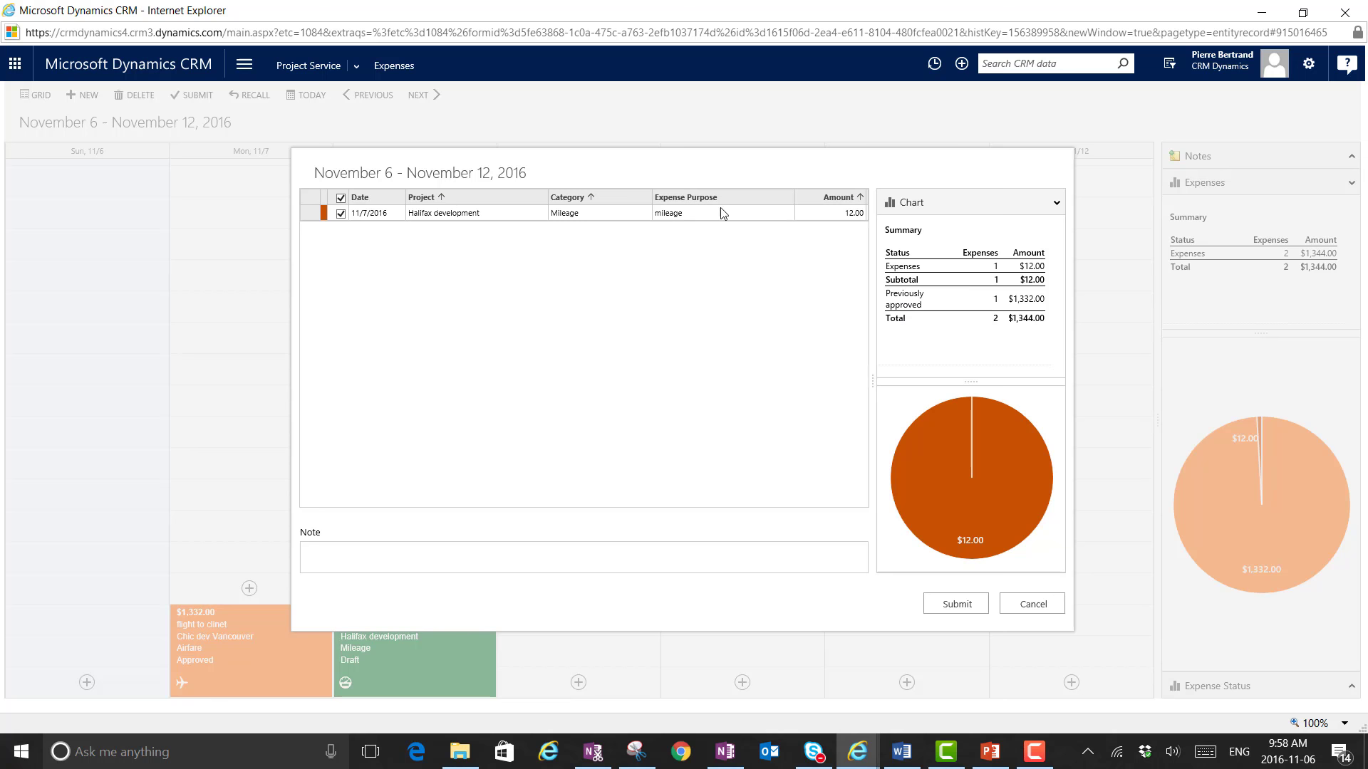
click(969, 605)
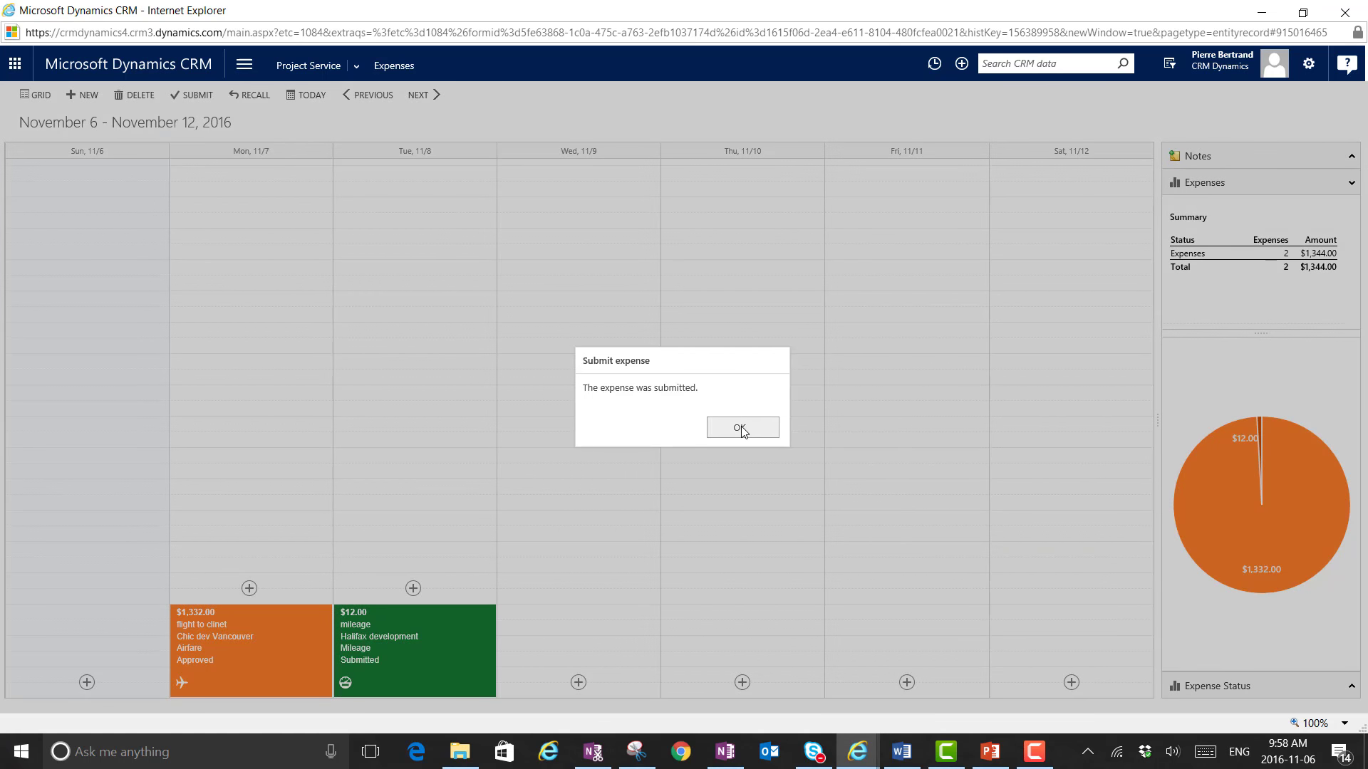
click(741, 430)
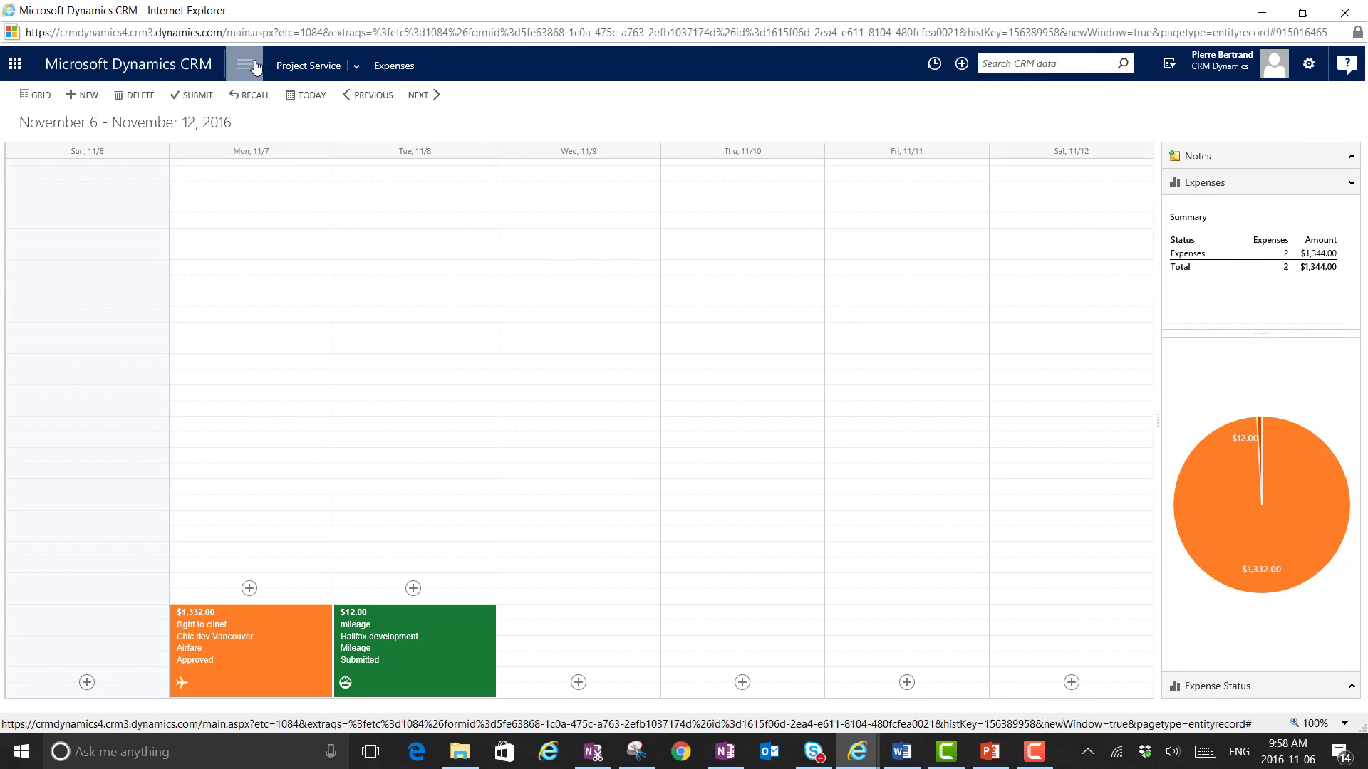
- Approve the pending Halifax development time entry in Project Approvals
click(358, 68)
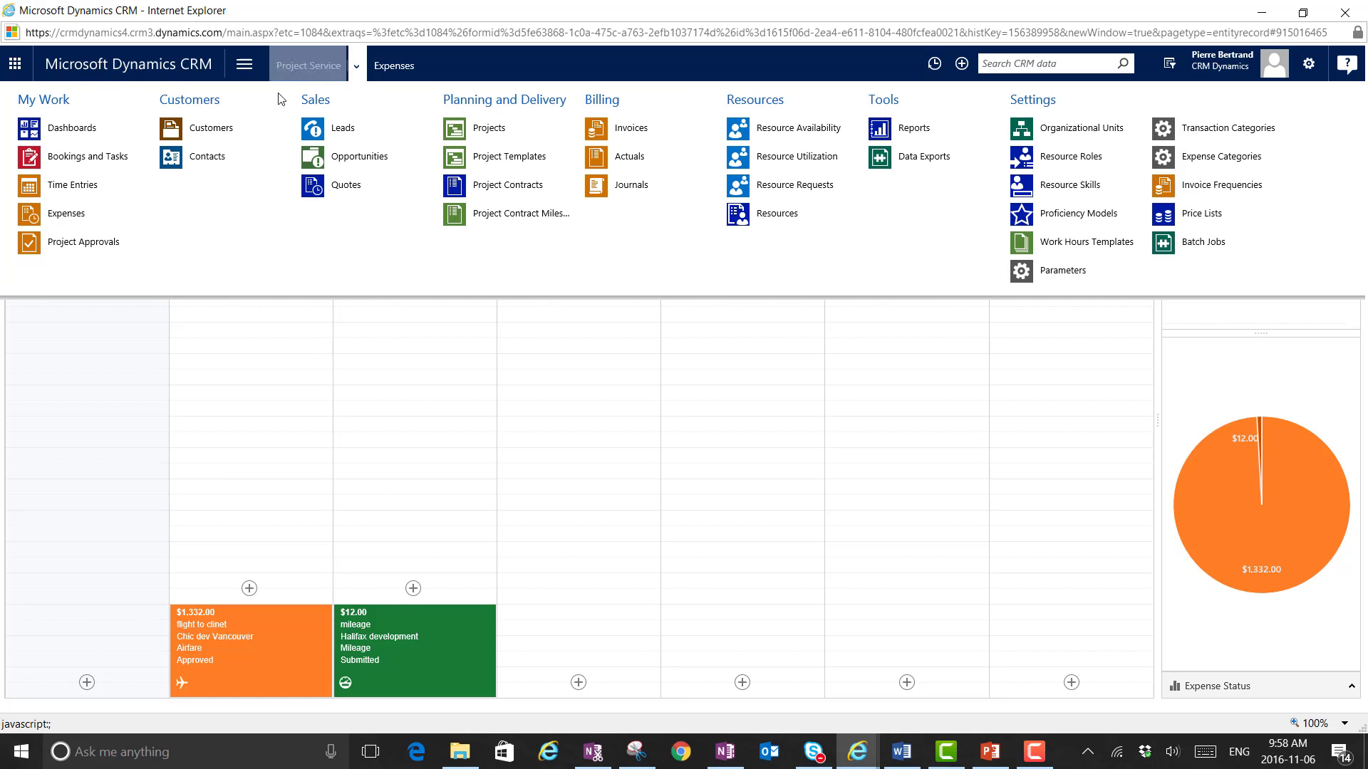
click(84, 242)
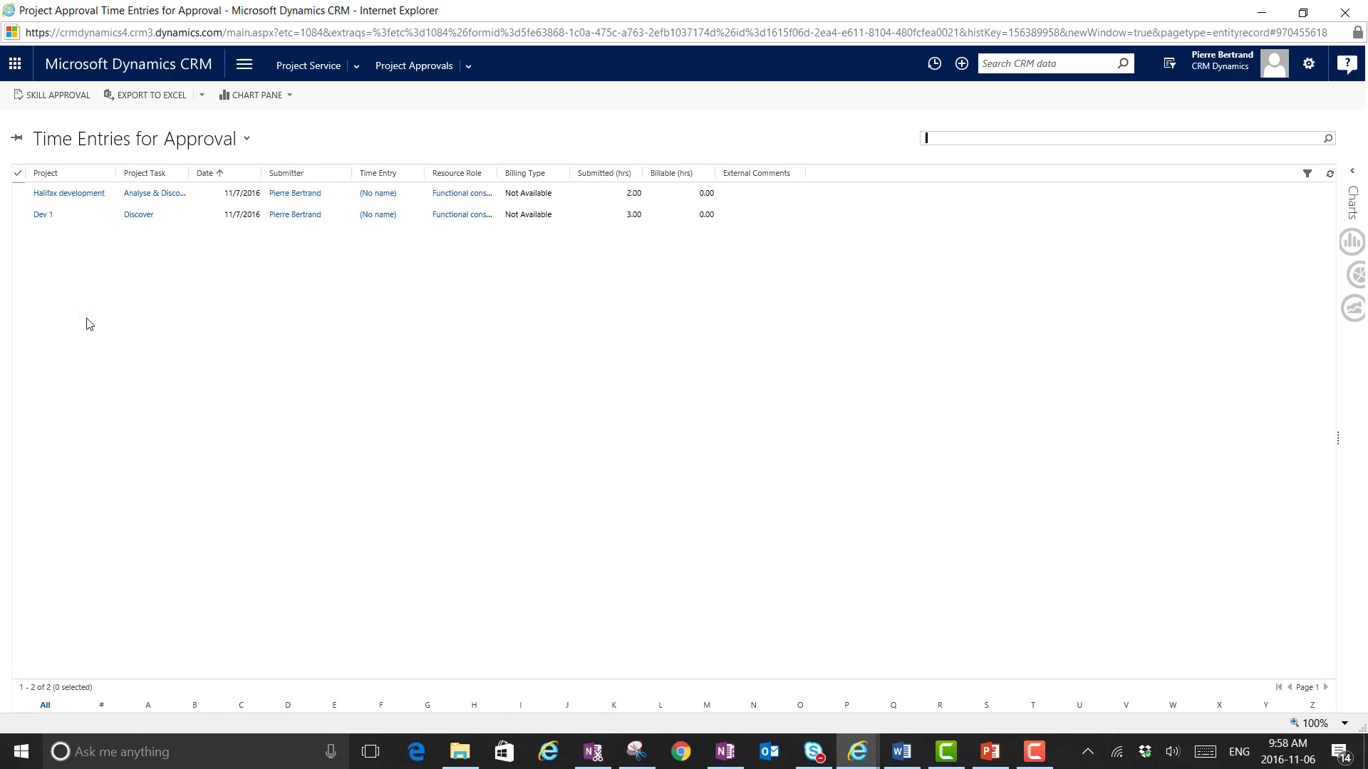
click(17, 195)
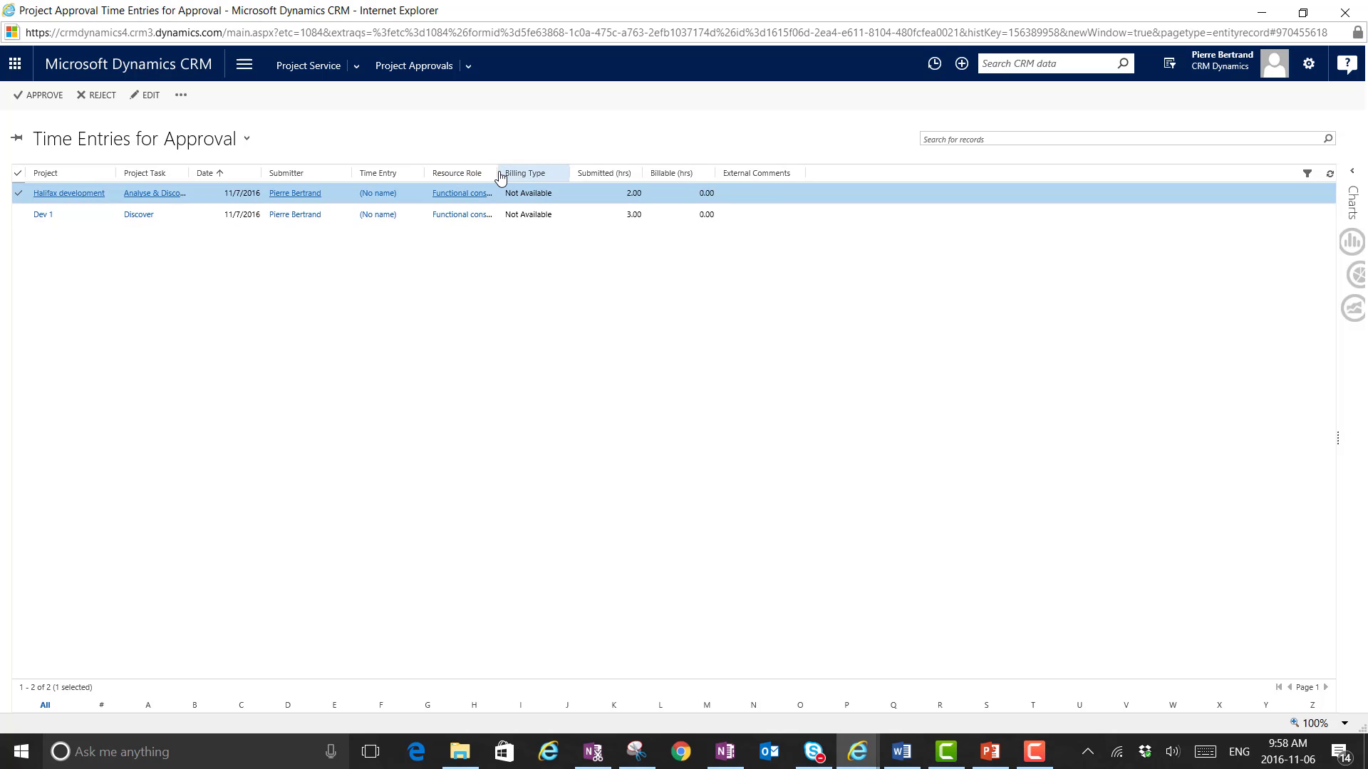
drag(498, 175, 602, 175)
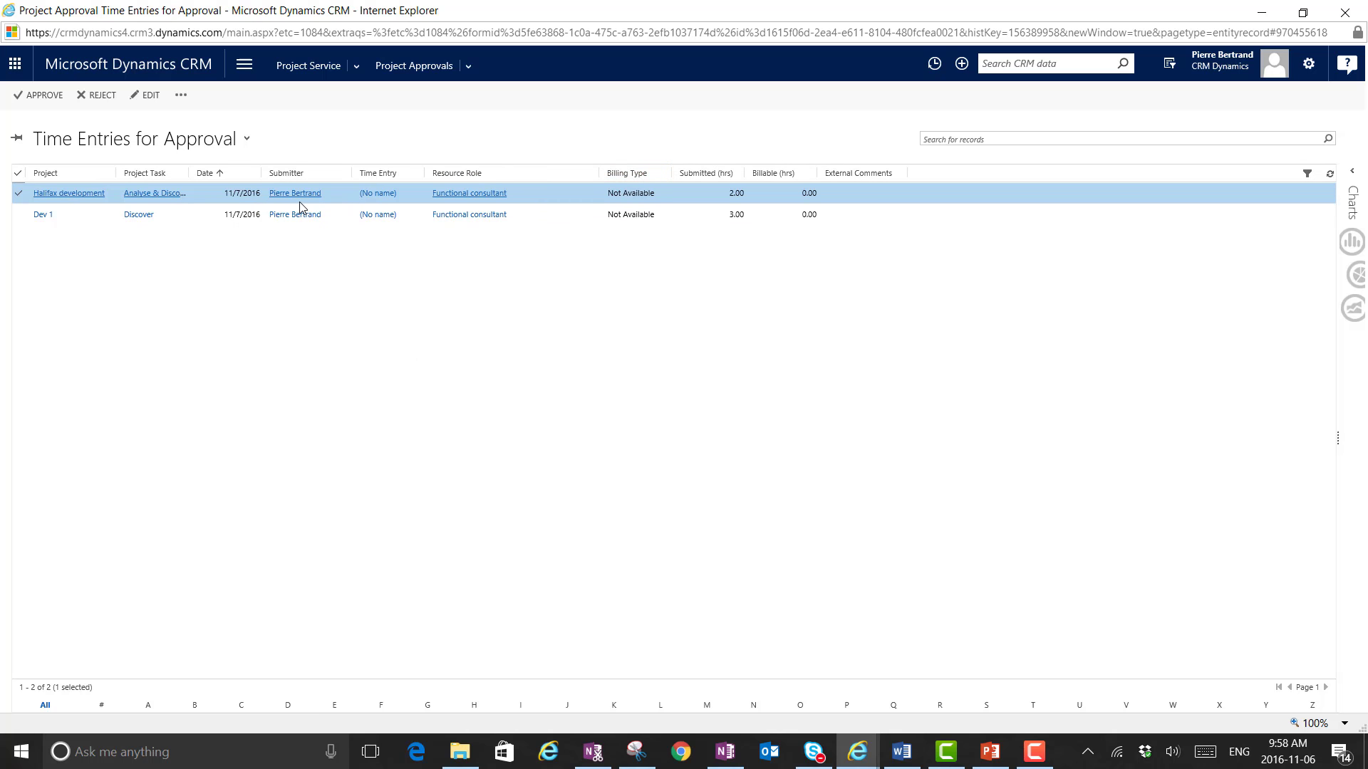
click(35, 107)
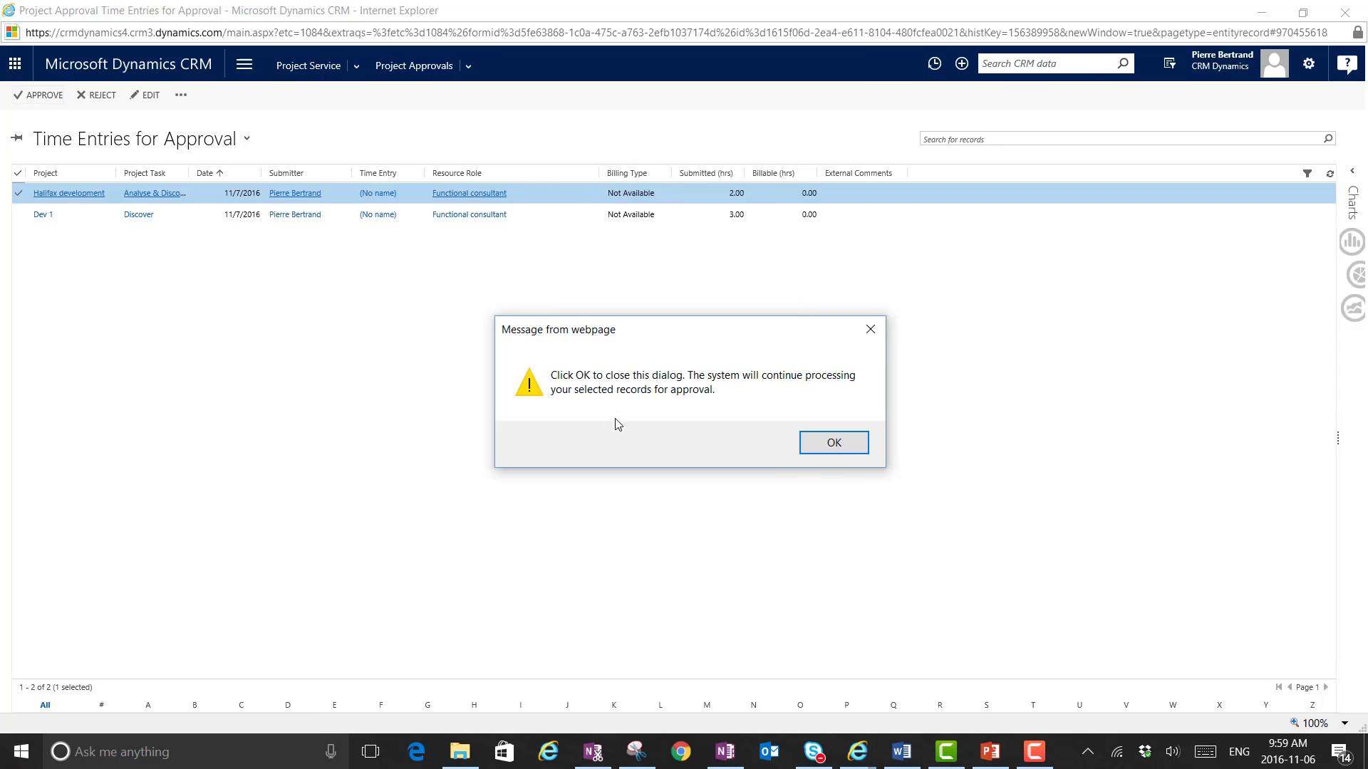
click(832, 442)
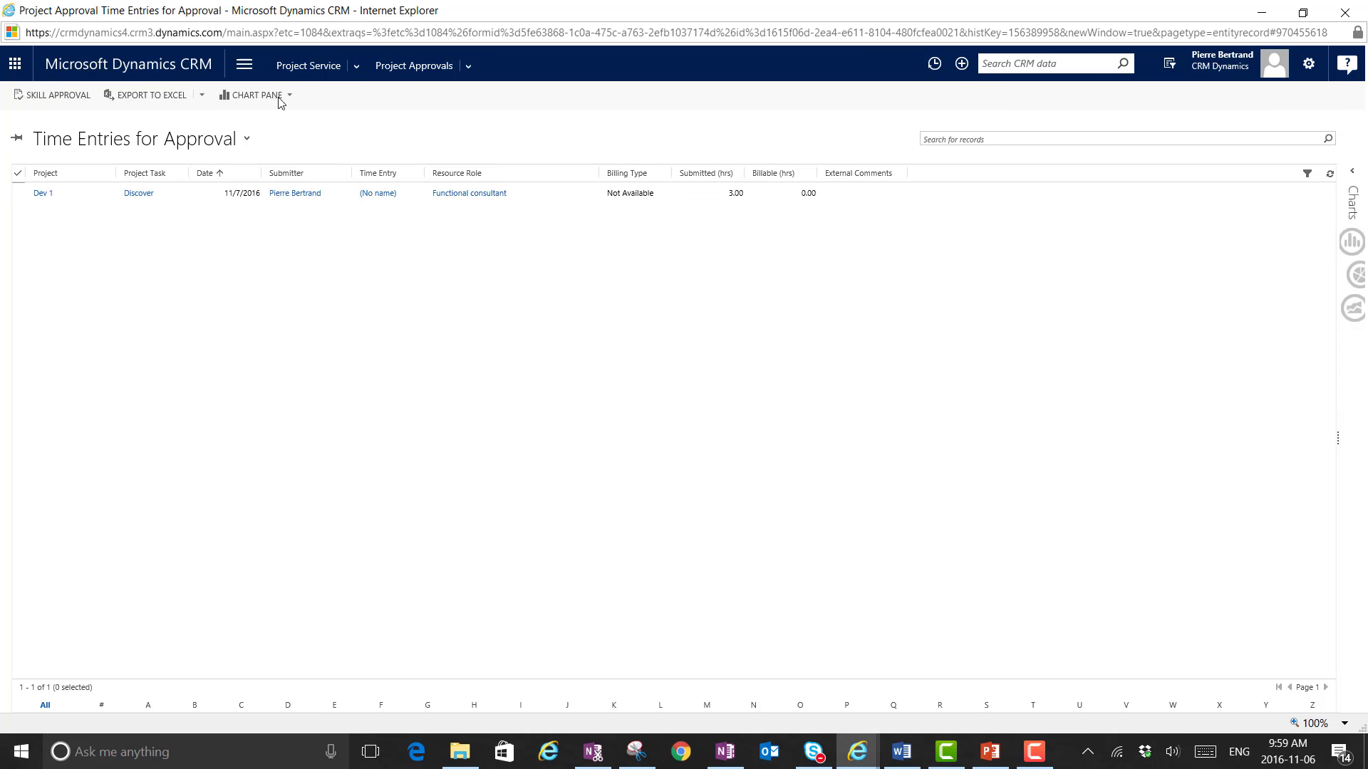
- Approve the Halifax development mileage expense under Expense Entries for Approval
click(246, 141)
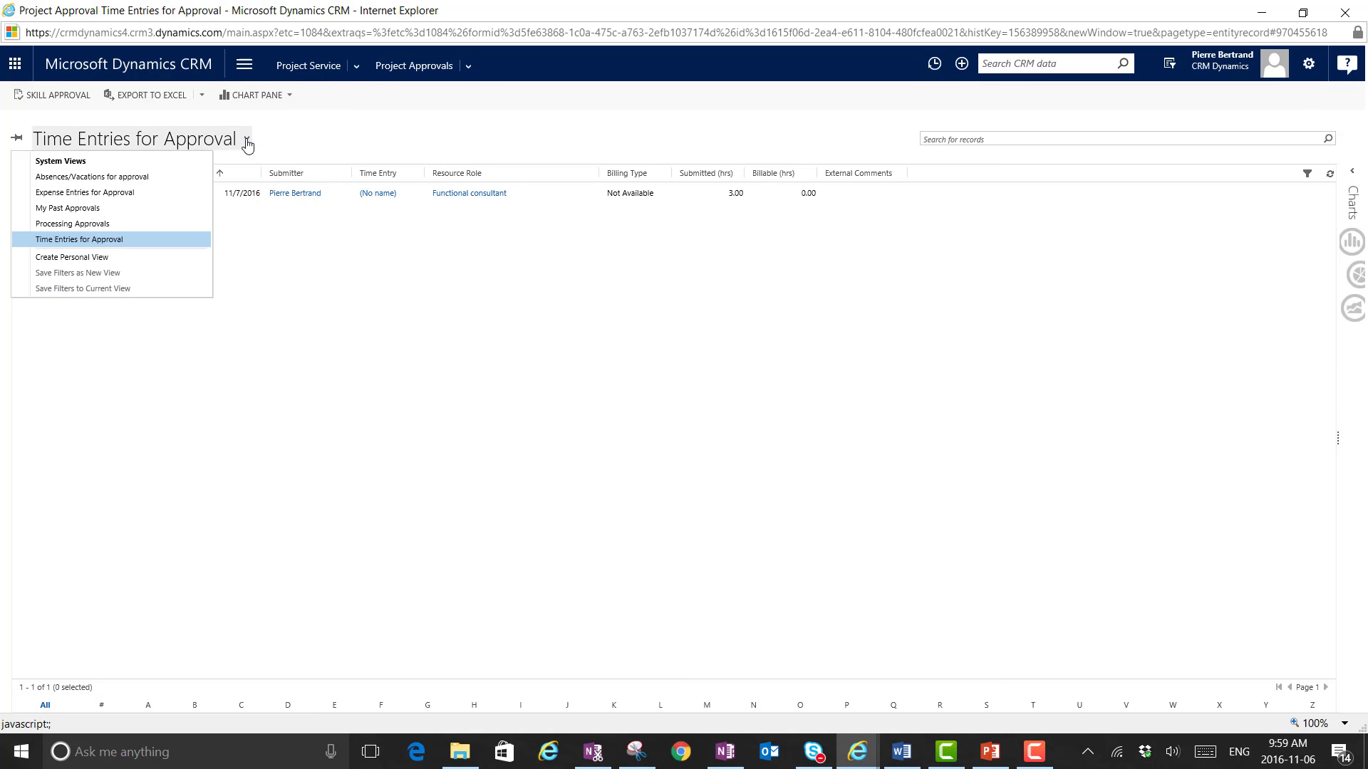
click(77, 206)
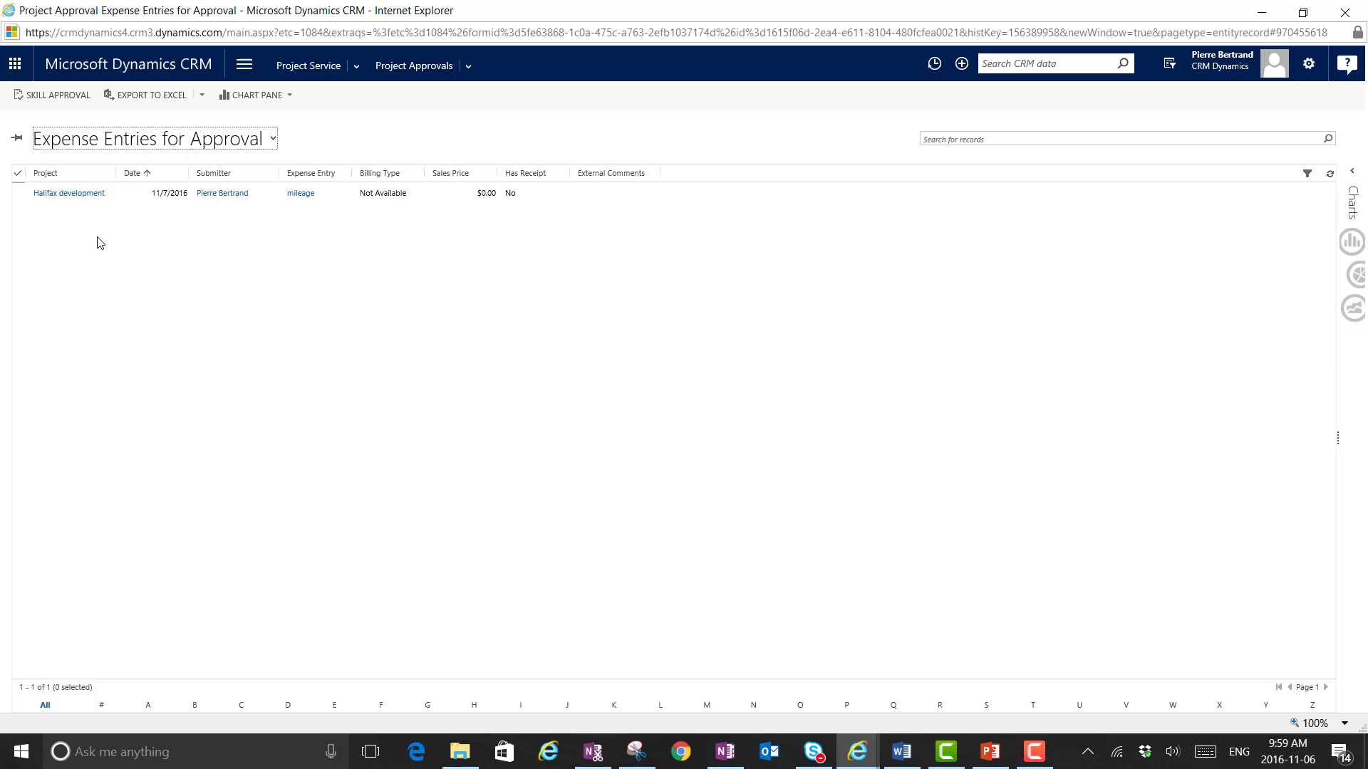
click(15, 199)
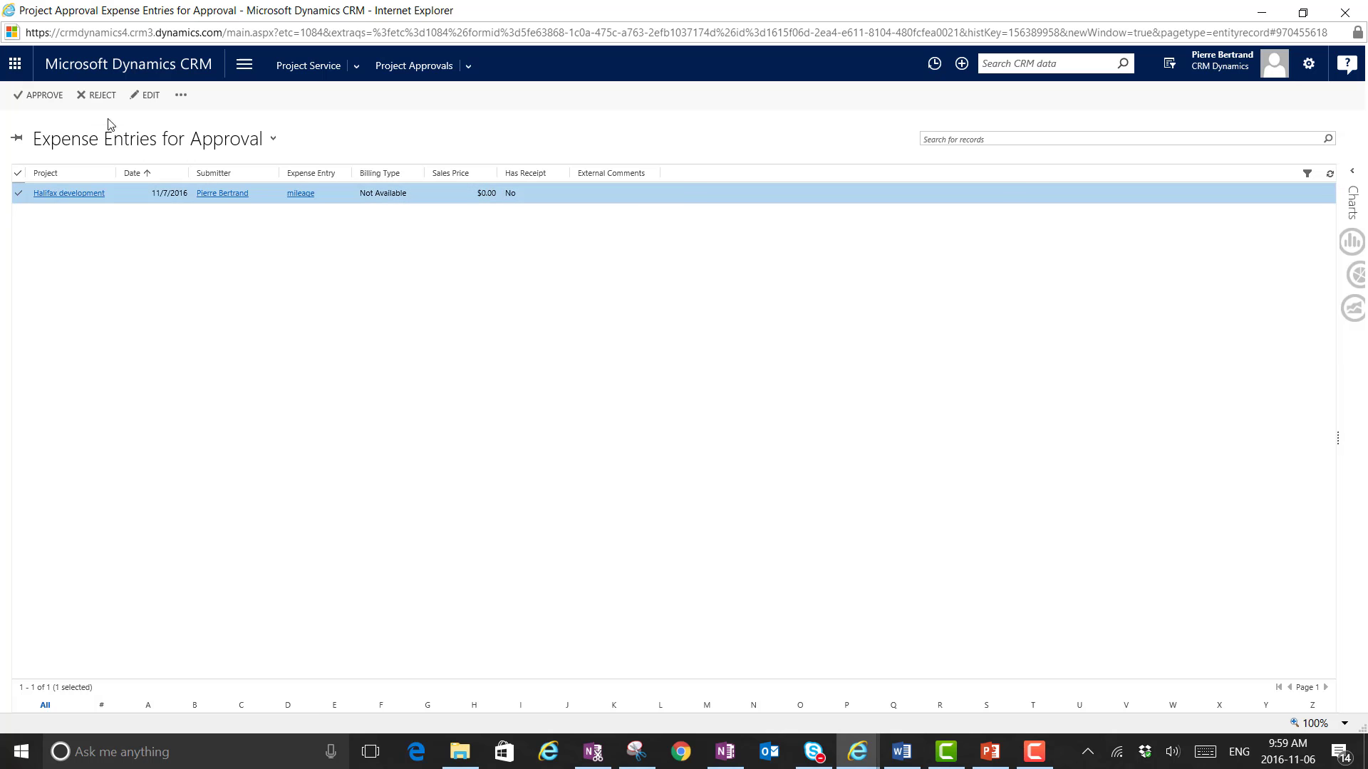
click(24, 96)
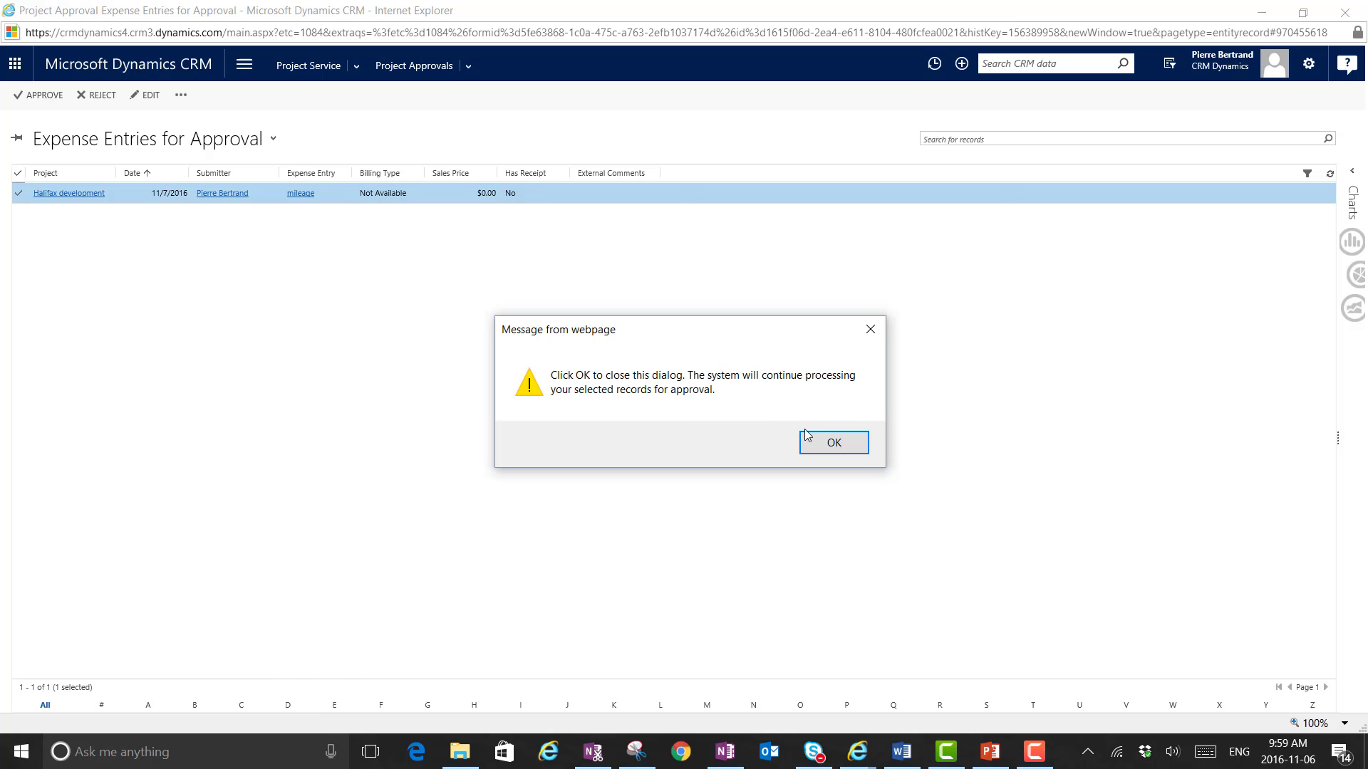
click(818, 442)
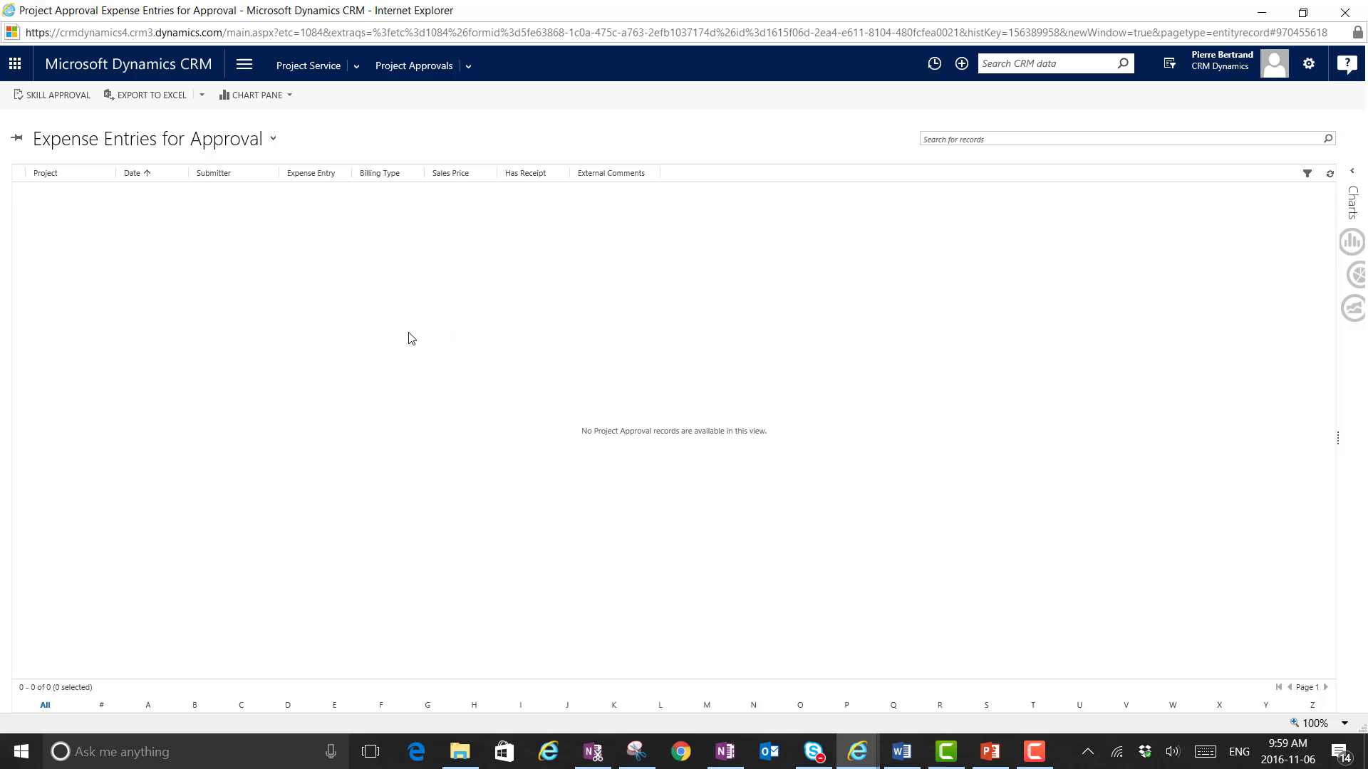
- Open Halifax development from recent records and view its Actuals, showing the $240.00 time lines and $12.00 mileage
click(933, 66)
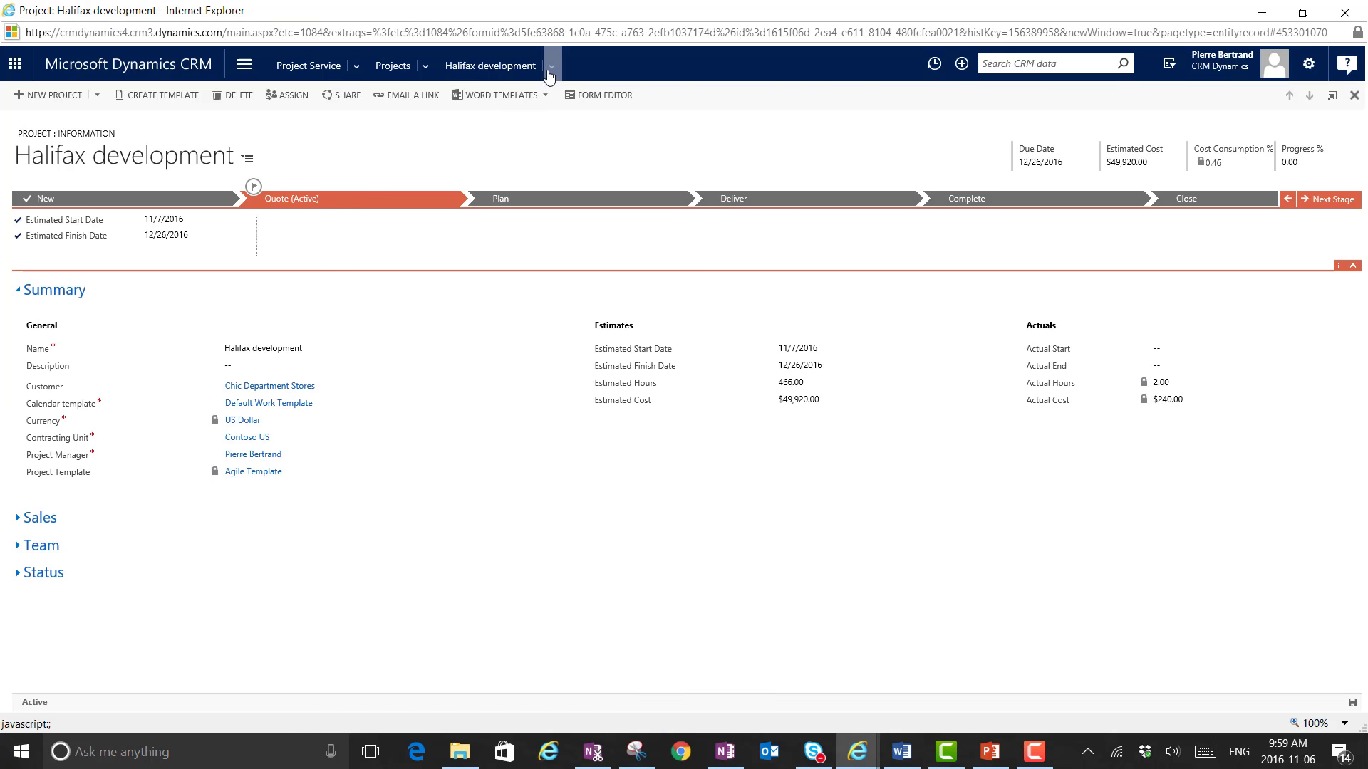
click(550, 68)
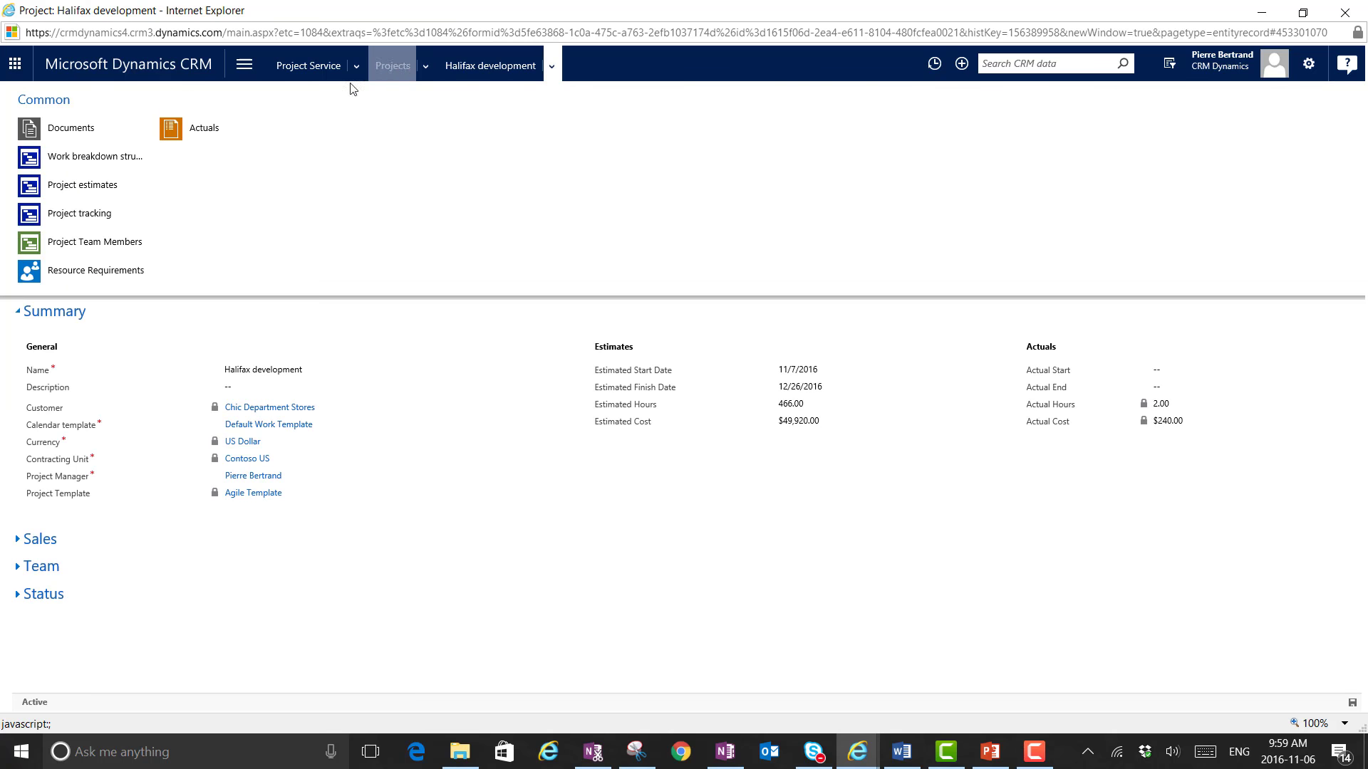
click(177, 128)
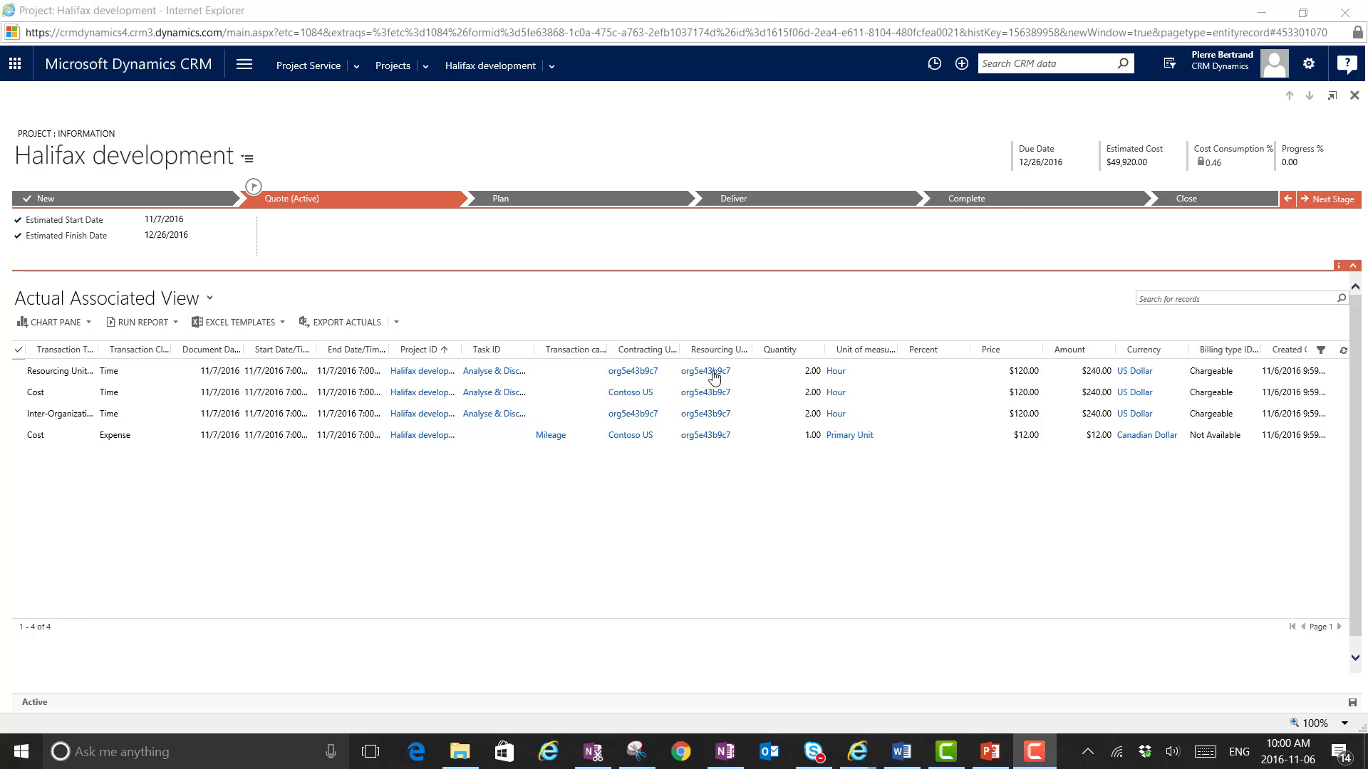
click(482, 71)
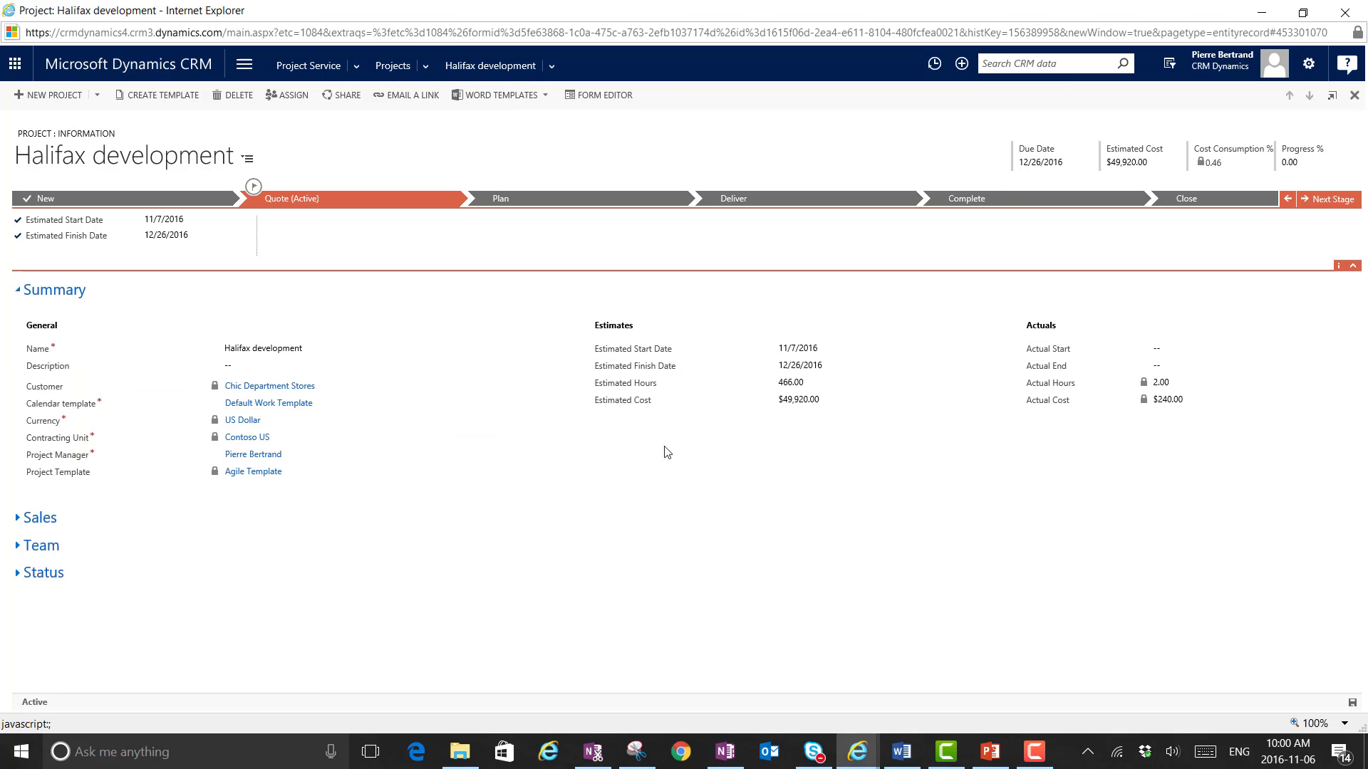
click(18, 576)
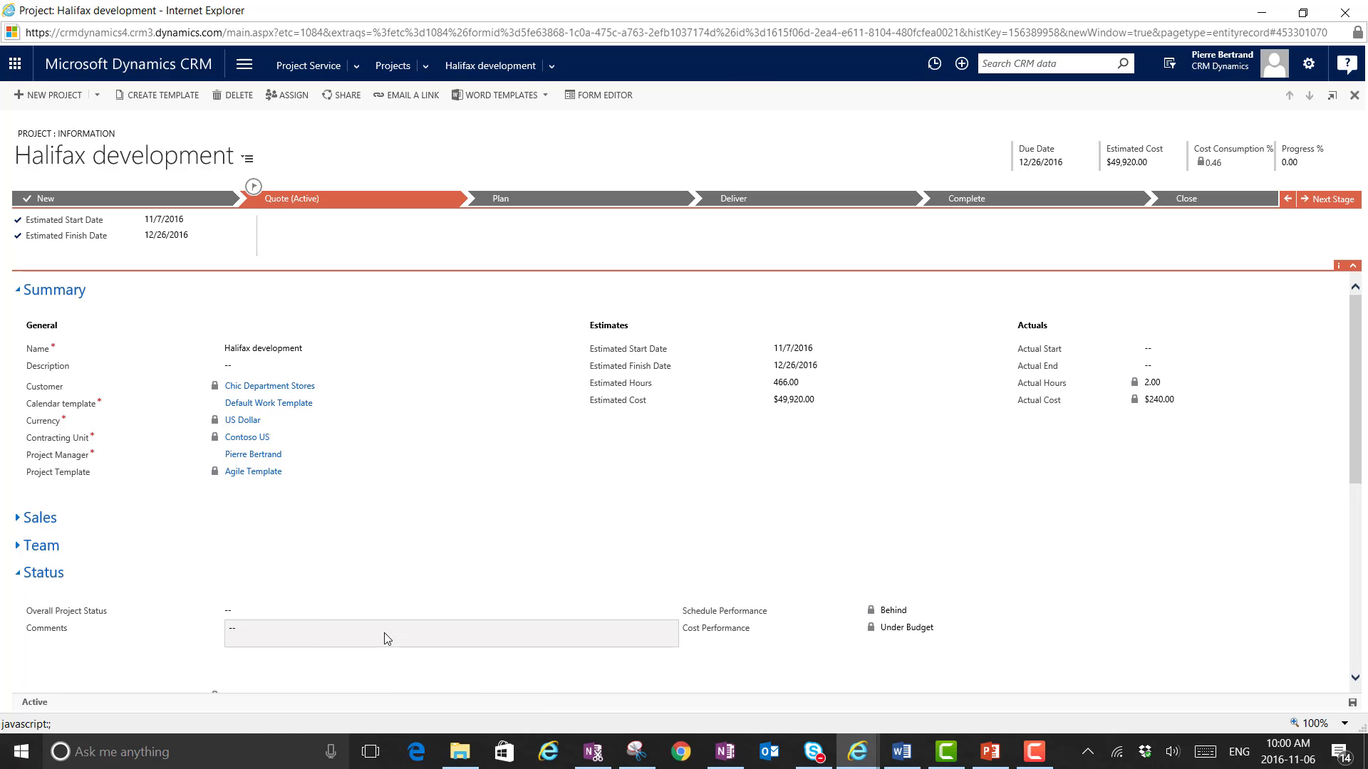
scroll(383, 632, down, 3)
scroll(384, 636, down, 2)
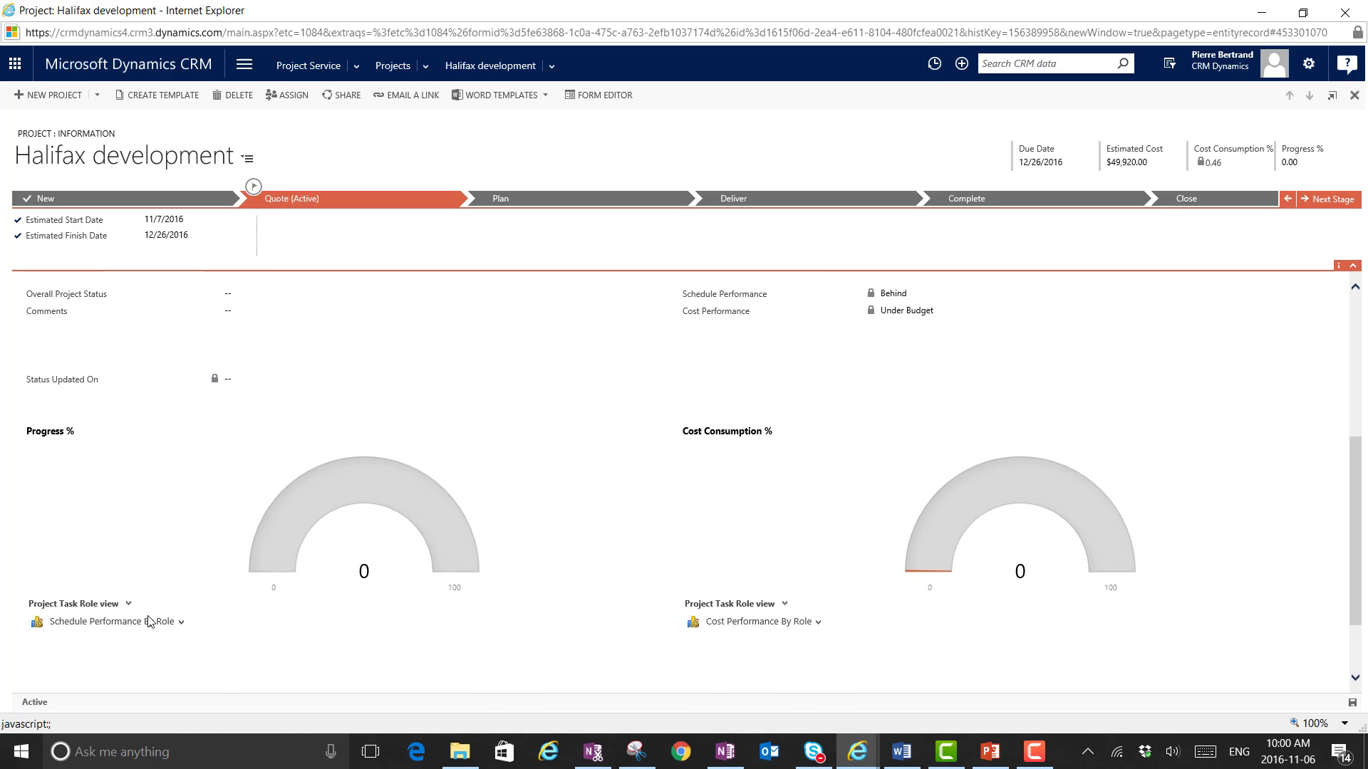
scroll(345, 656, down, 1)
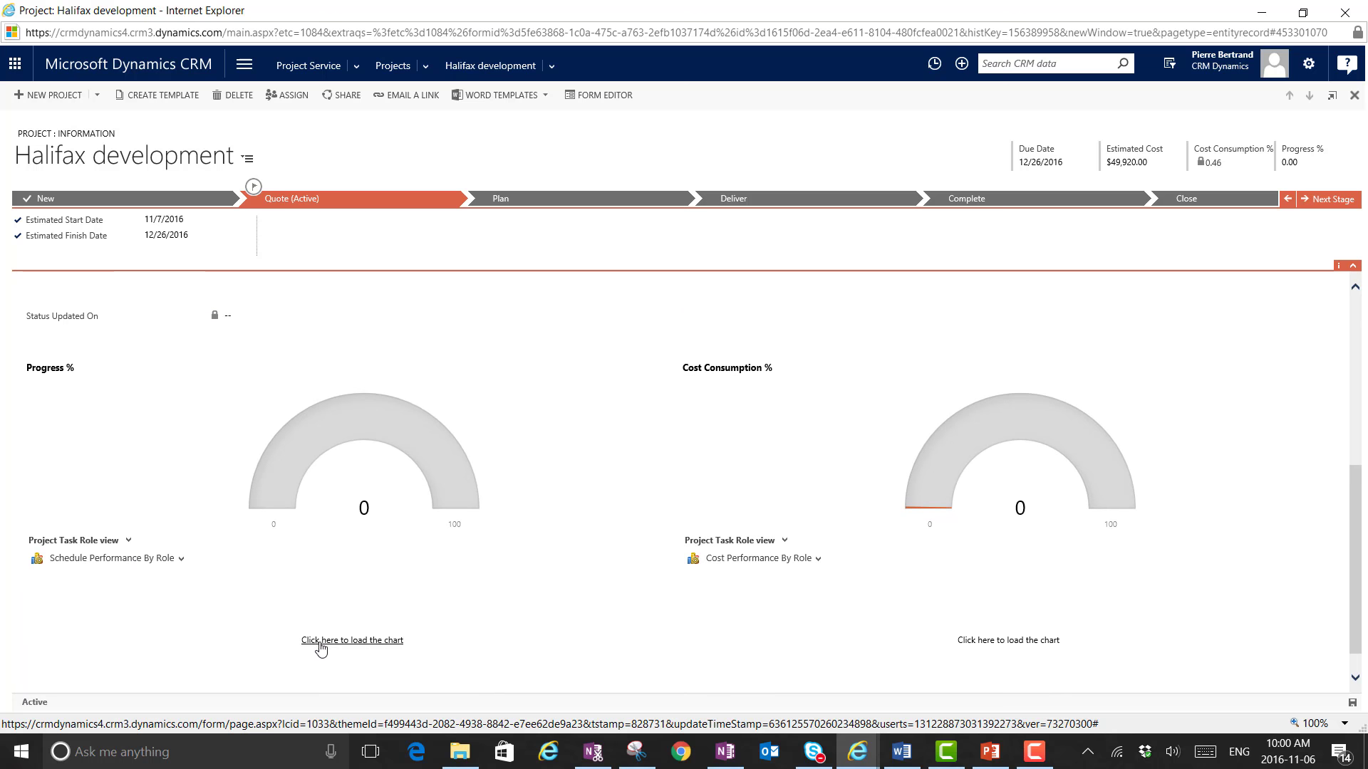
click(322, 643)
click(997, 641)
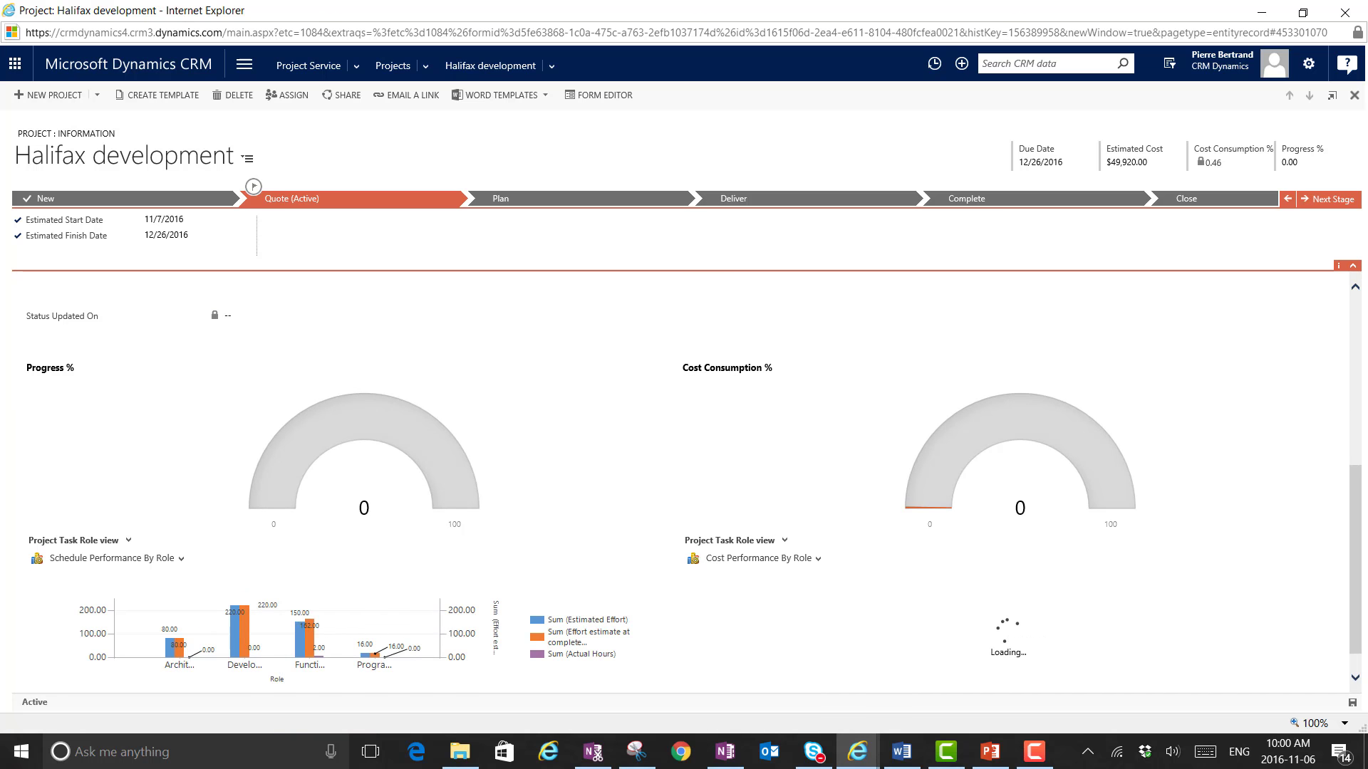
key(F10)
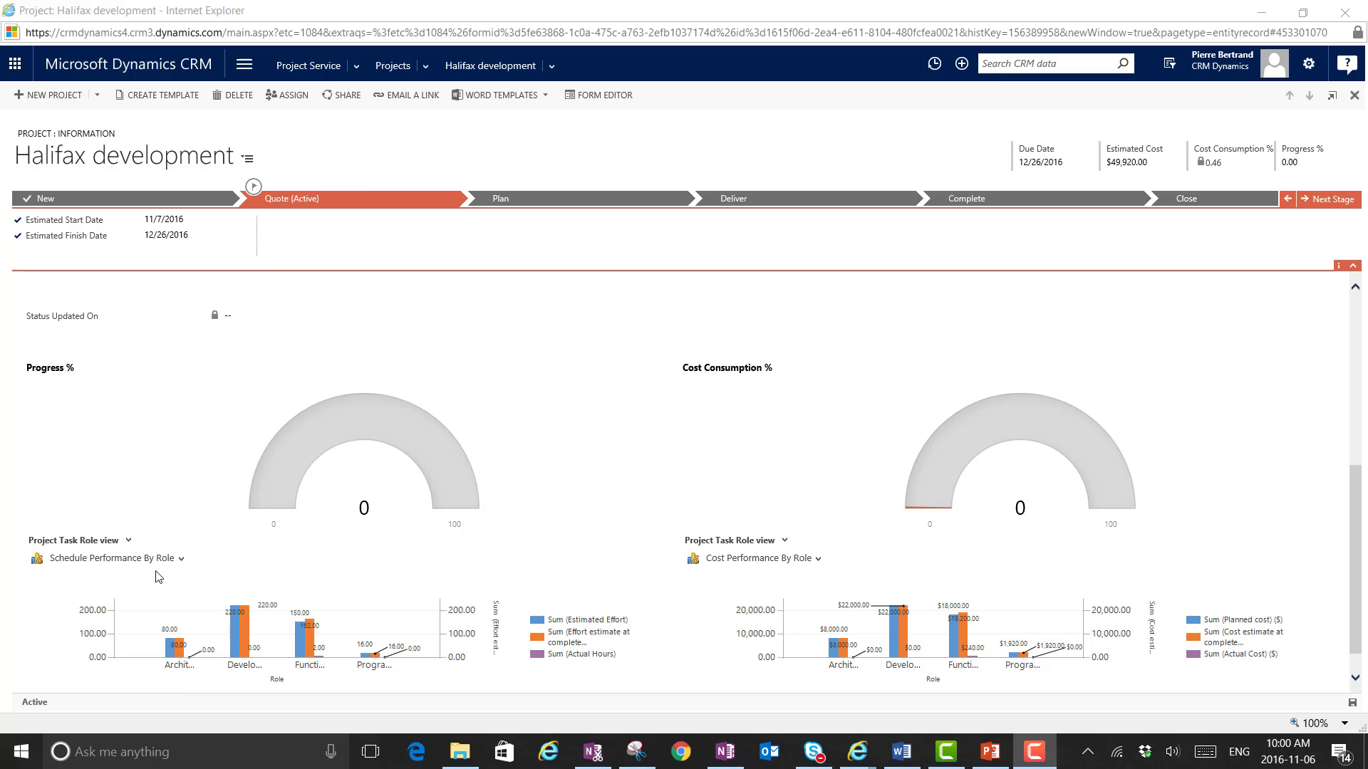
click(123, 542)
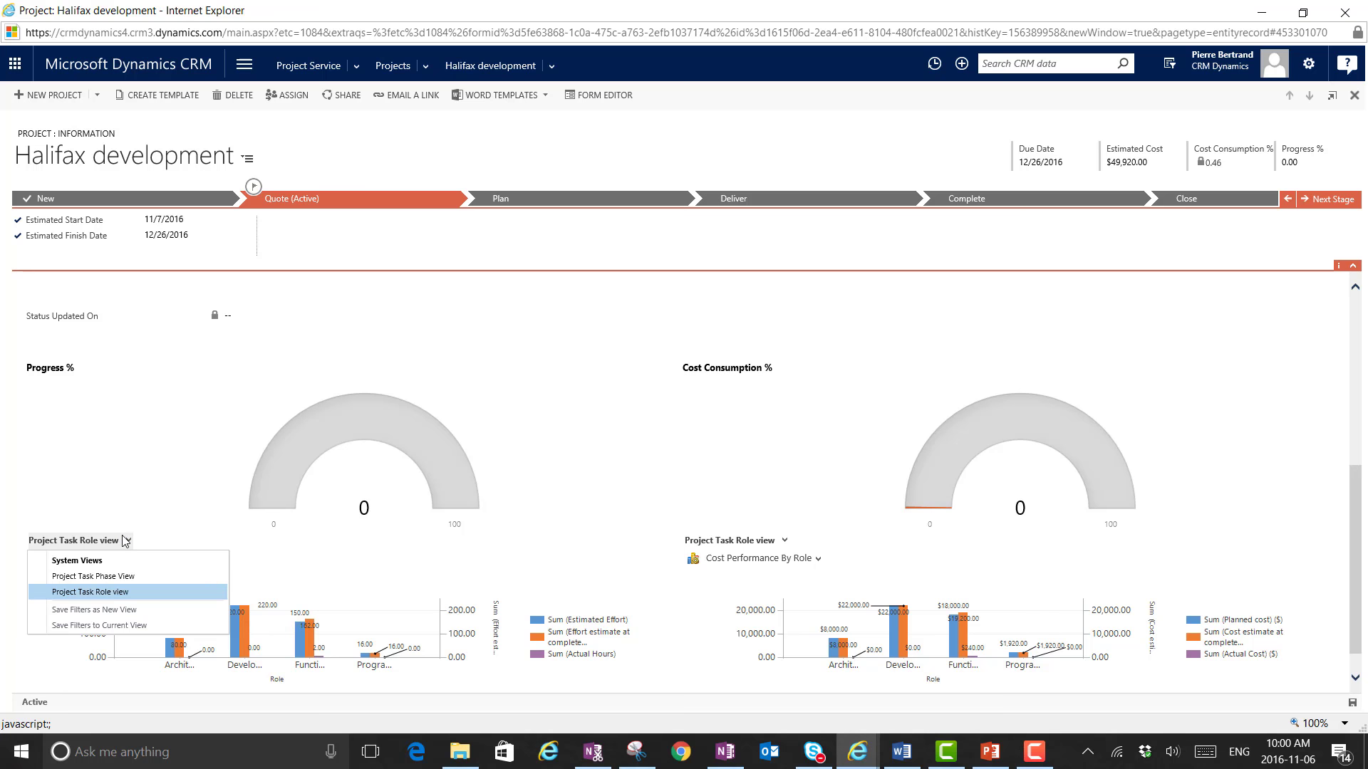
click(153, 503)
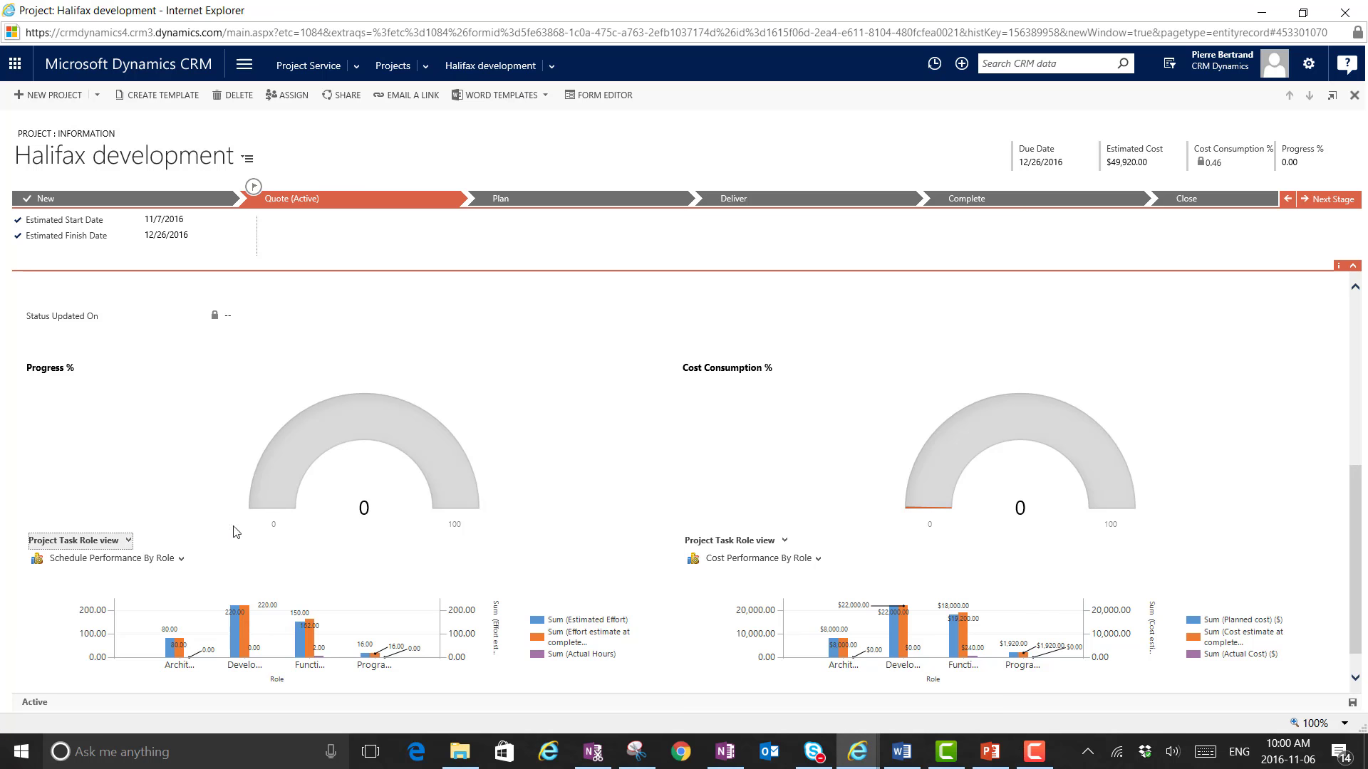
click(184, 561)
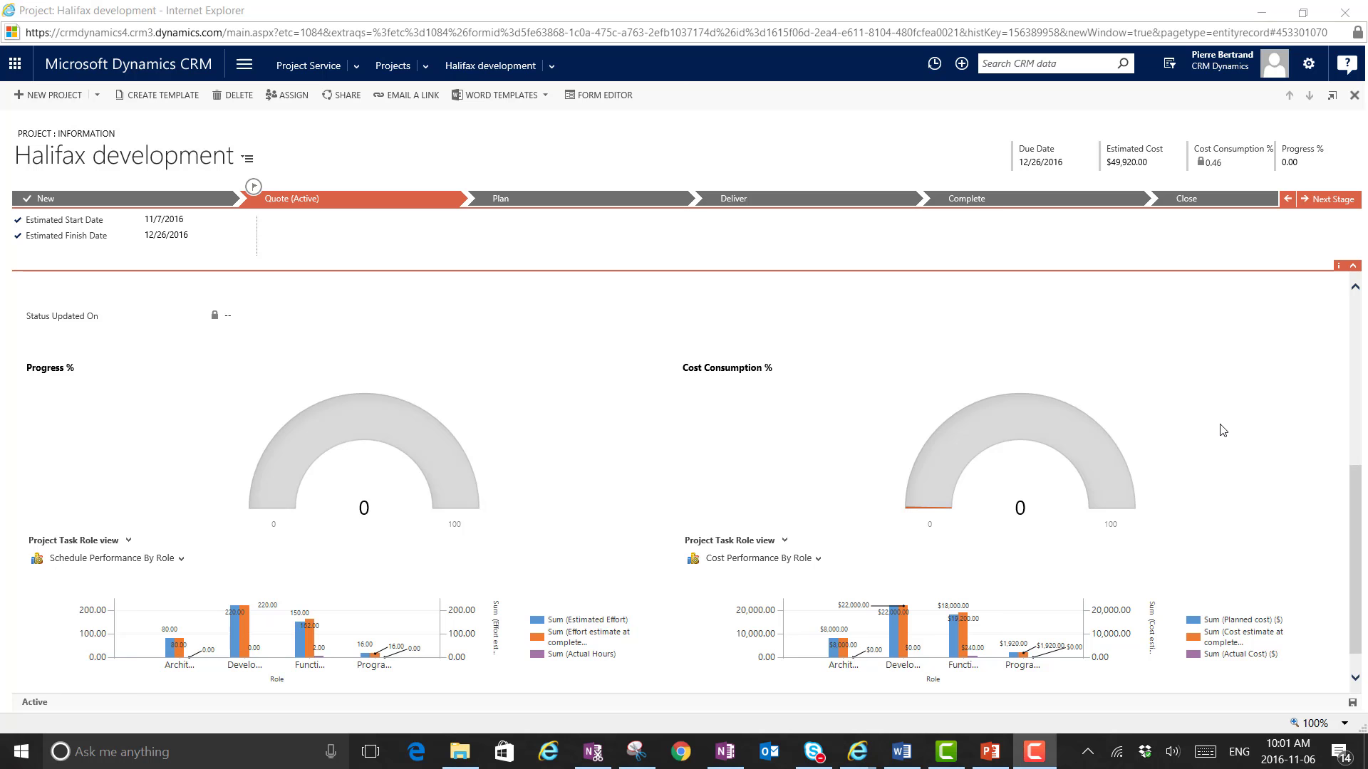
scroll(1349, 307, up, 5)
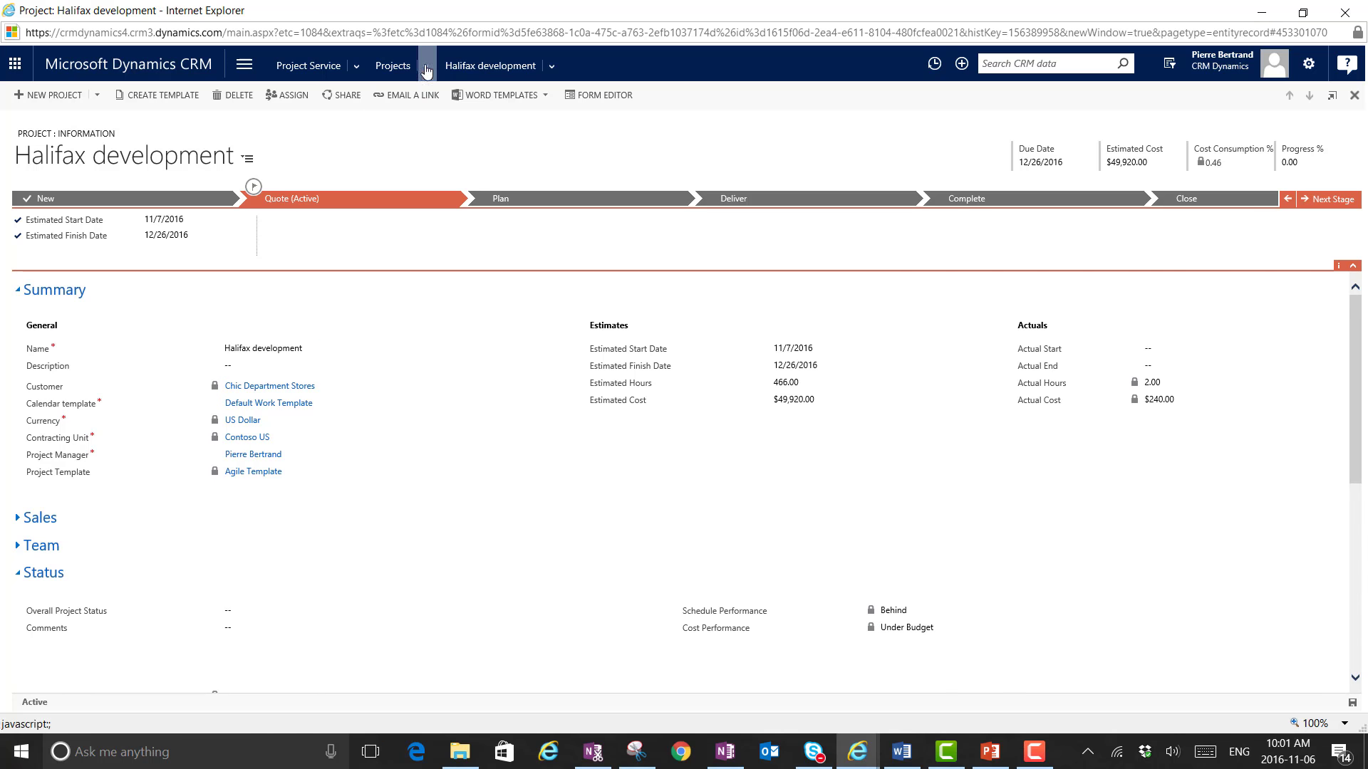
click(357, 69)
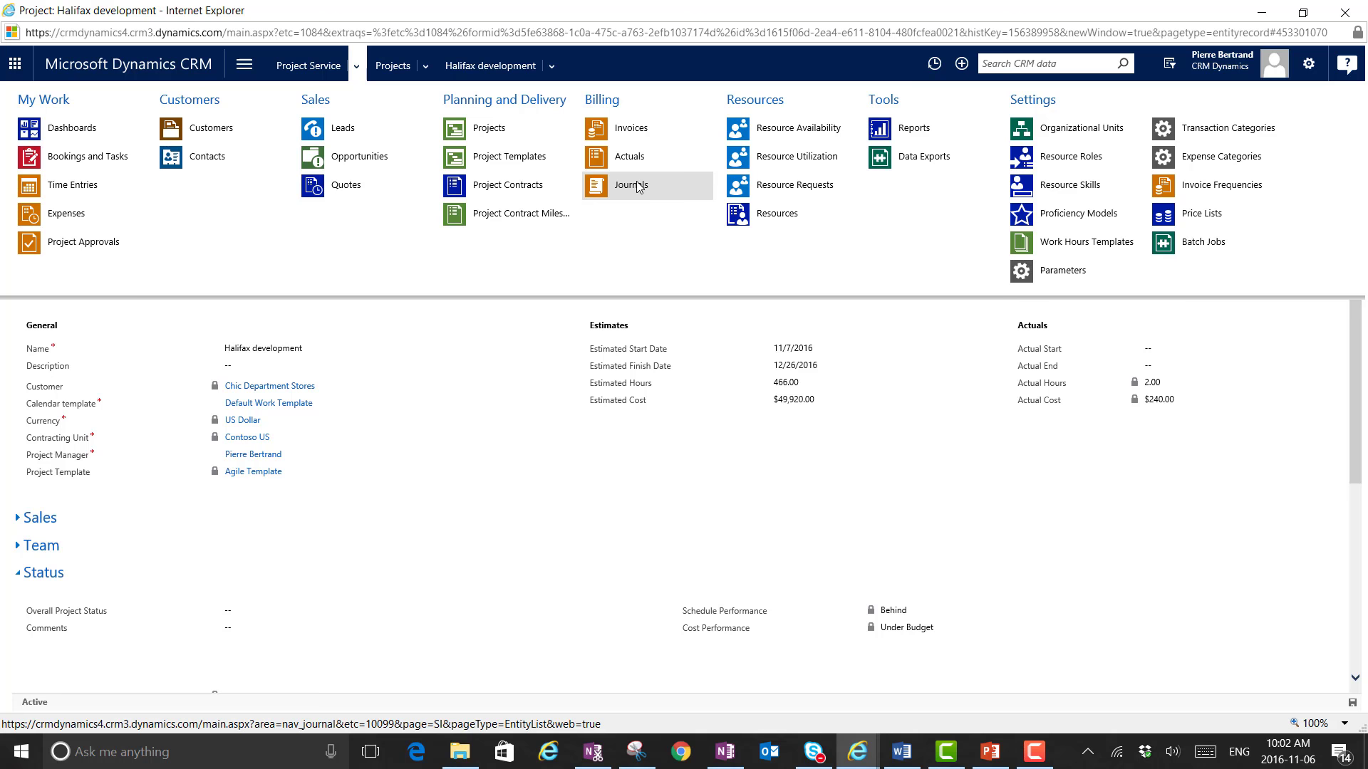
click(1314, 396)
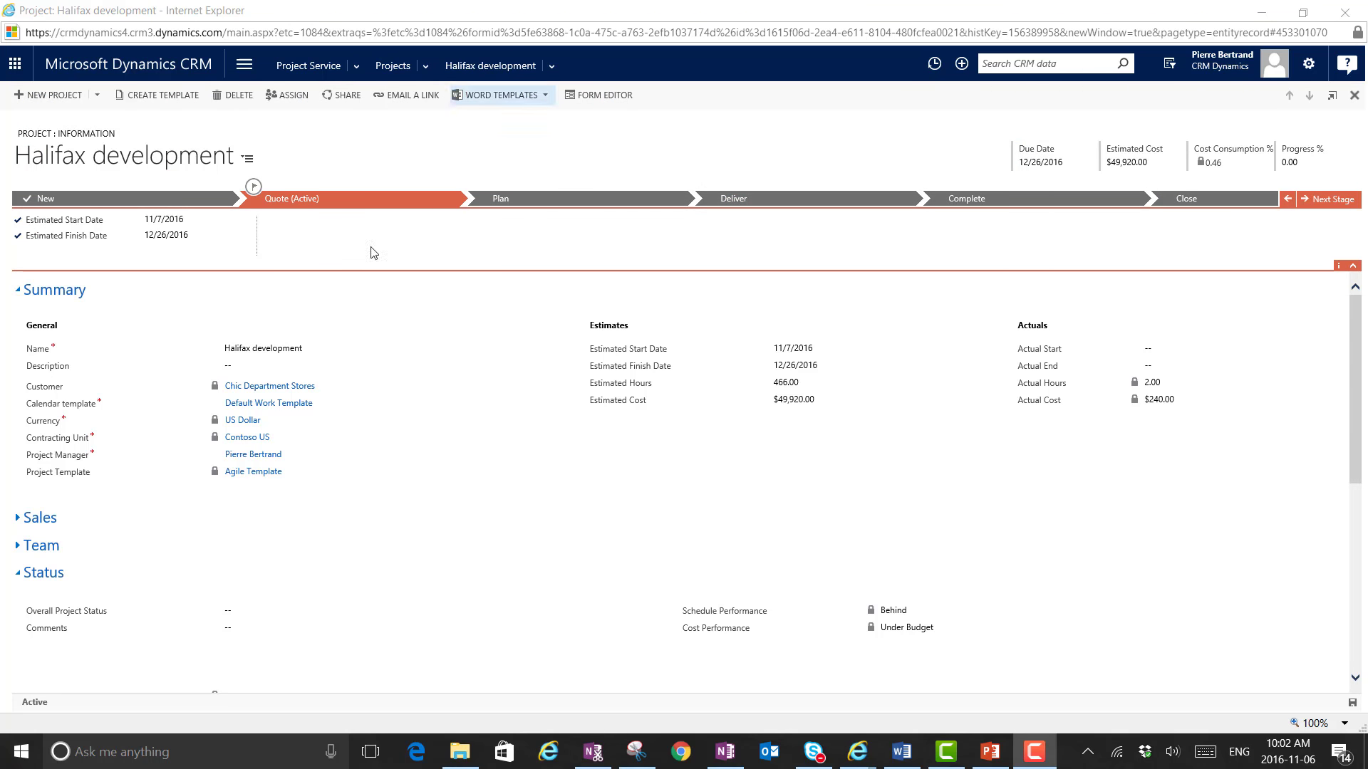
click(552, 66)
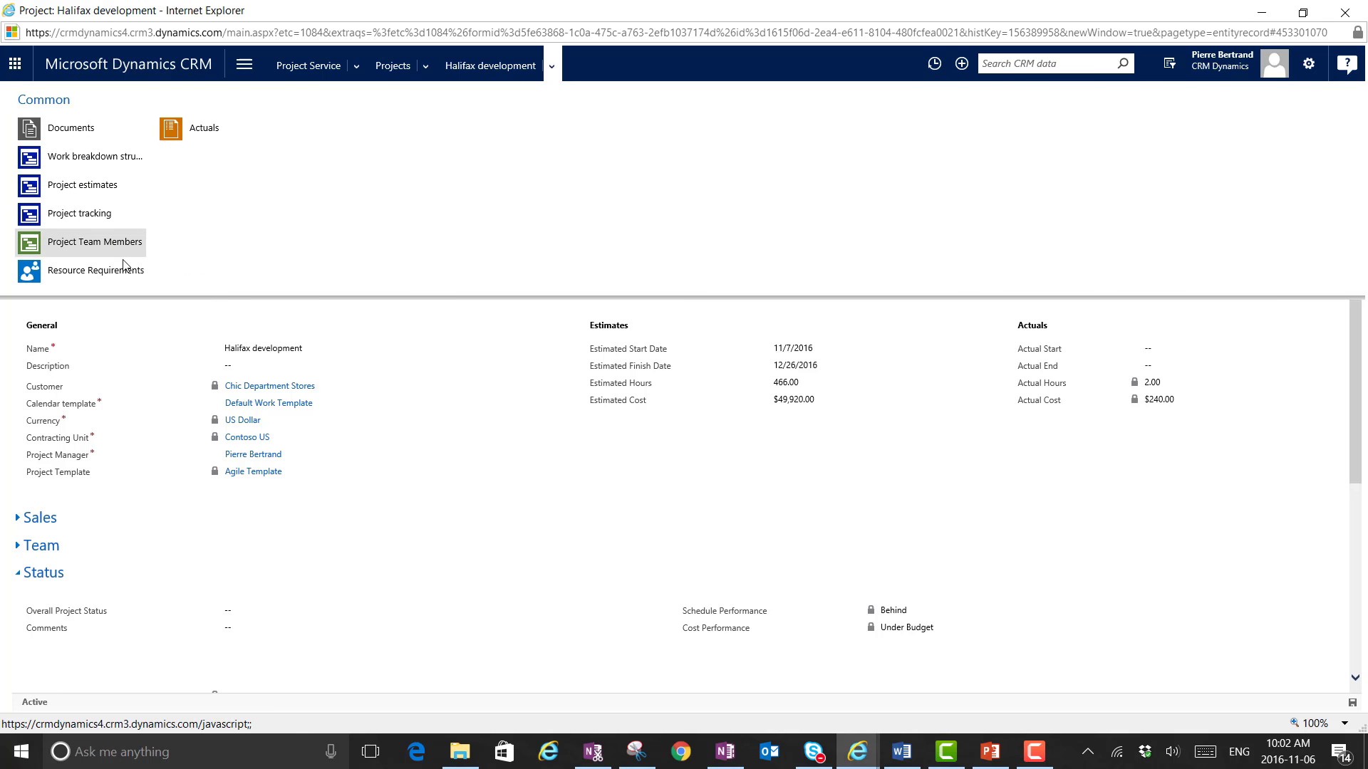
- Expand the Halifax project's Team section and open the full Project Team Members list
click(142, 558)
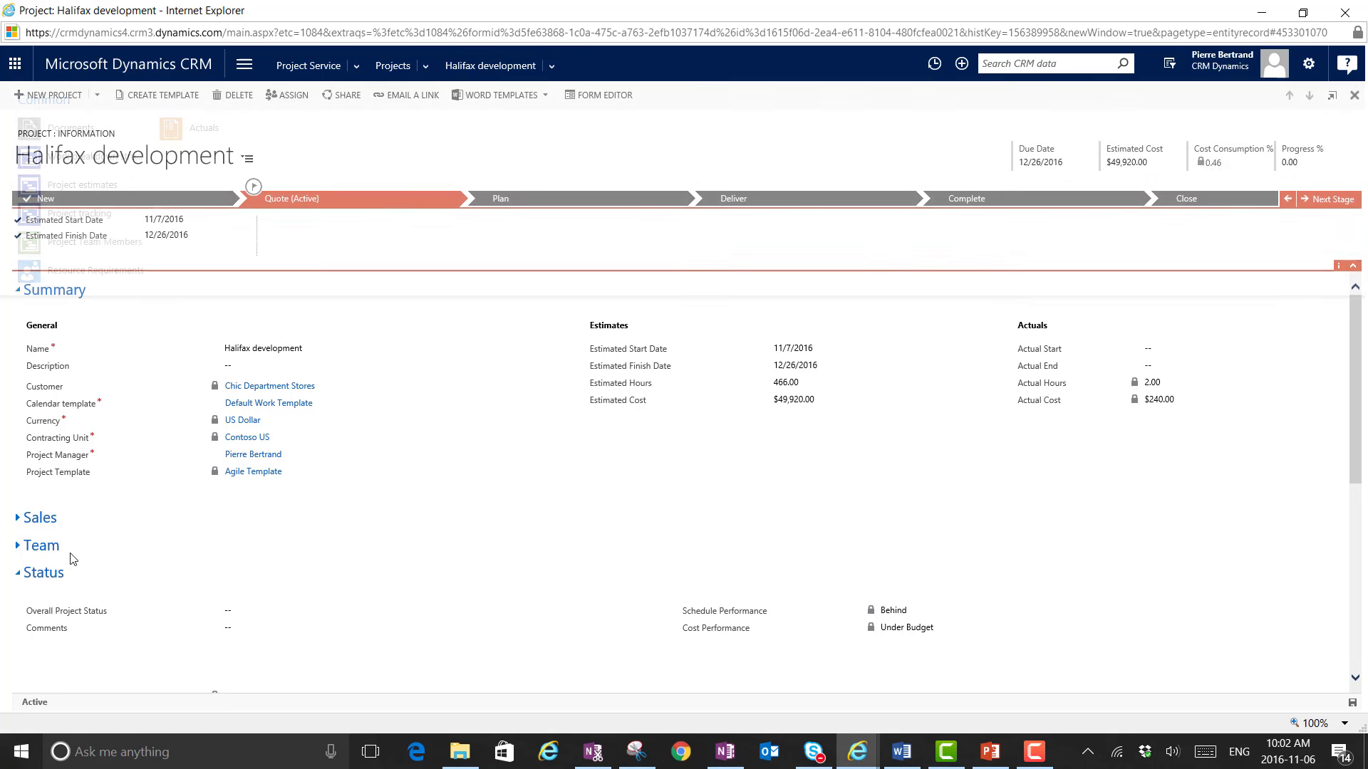
click(16, 547)
scroll(338, 545, down, 3)
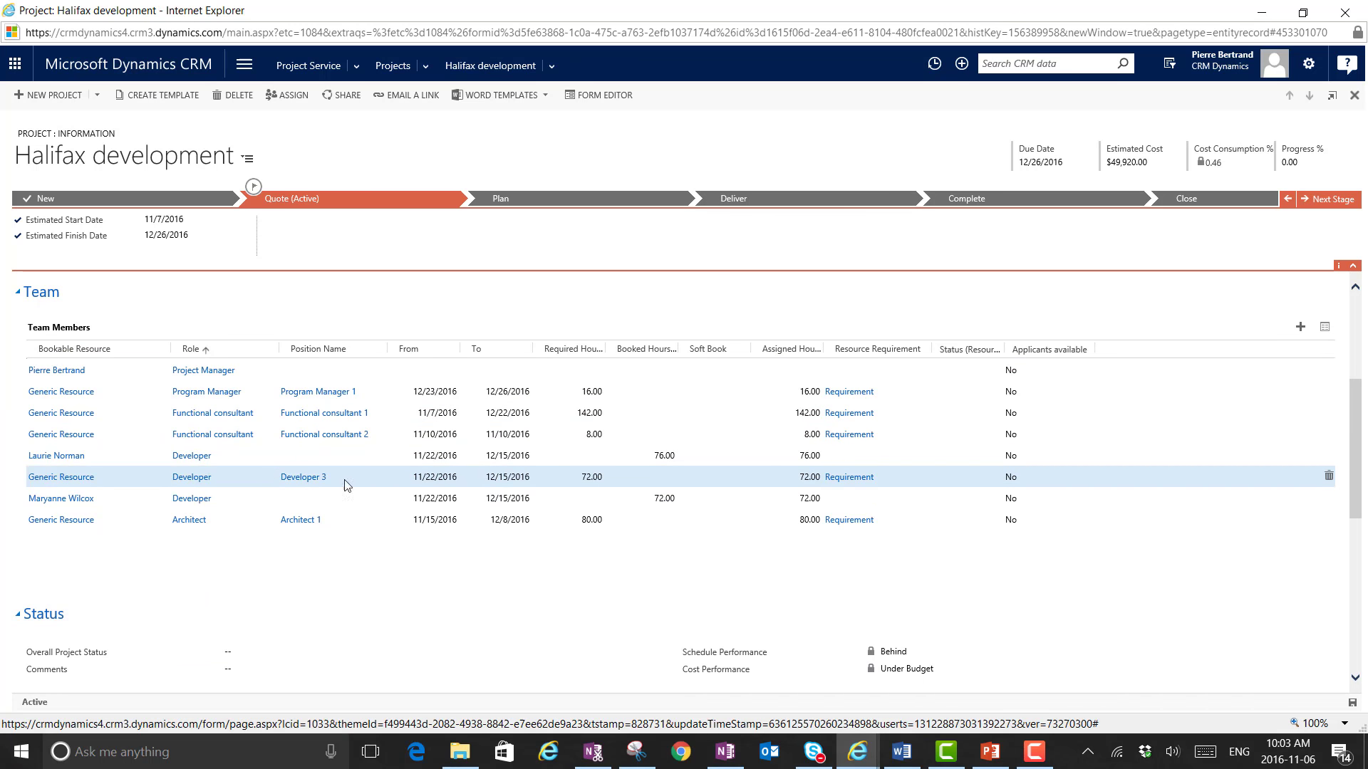
click(1323, 330)
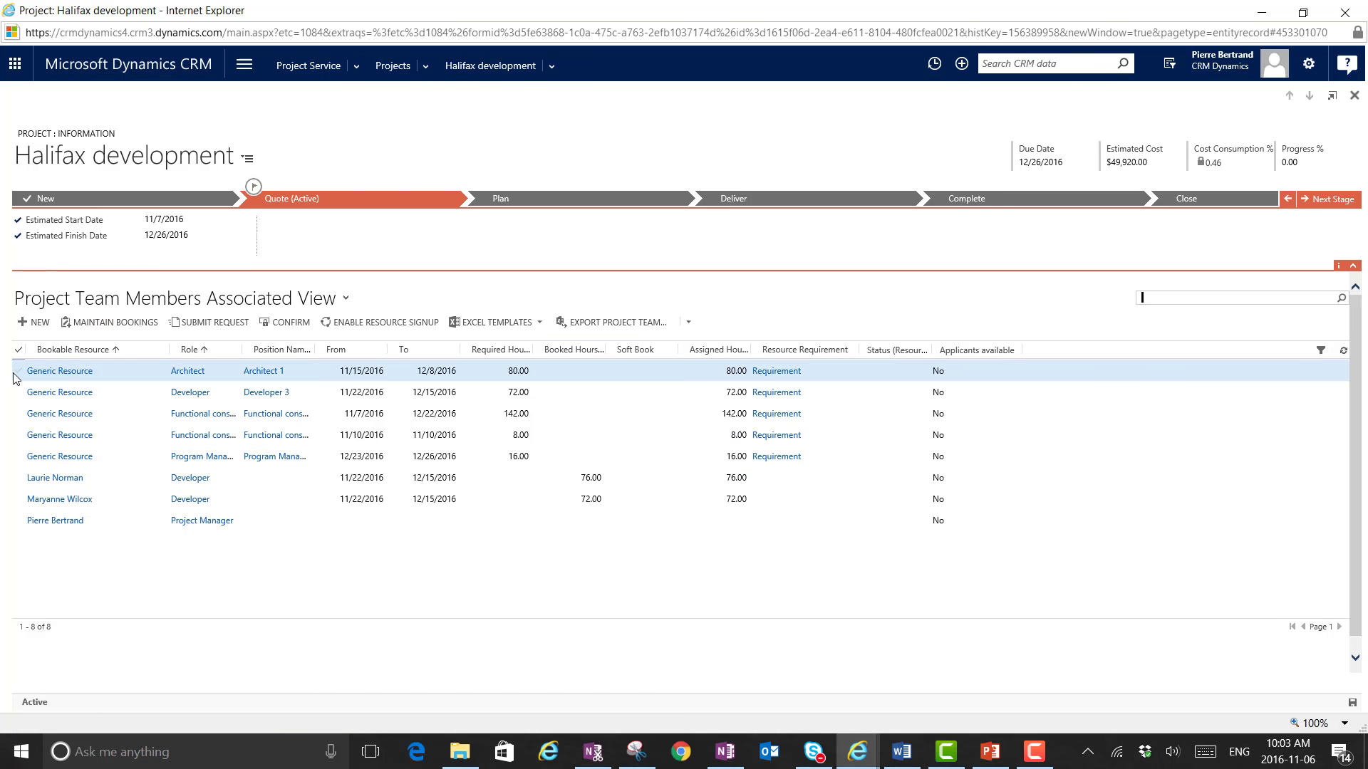
- Select the Architect generic resource row and briefly check the related project records list
click(40, 379)
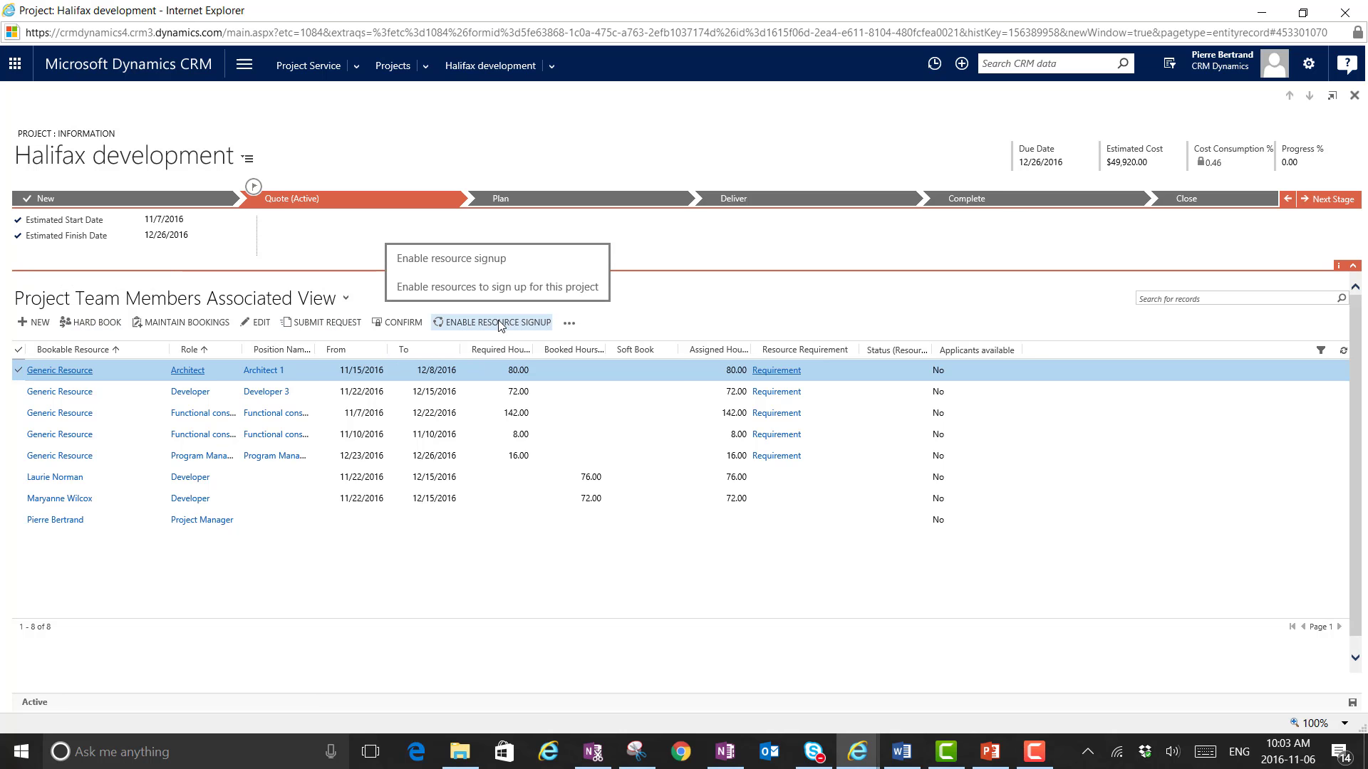
click(553, 72)
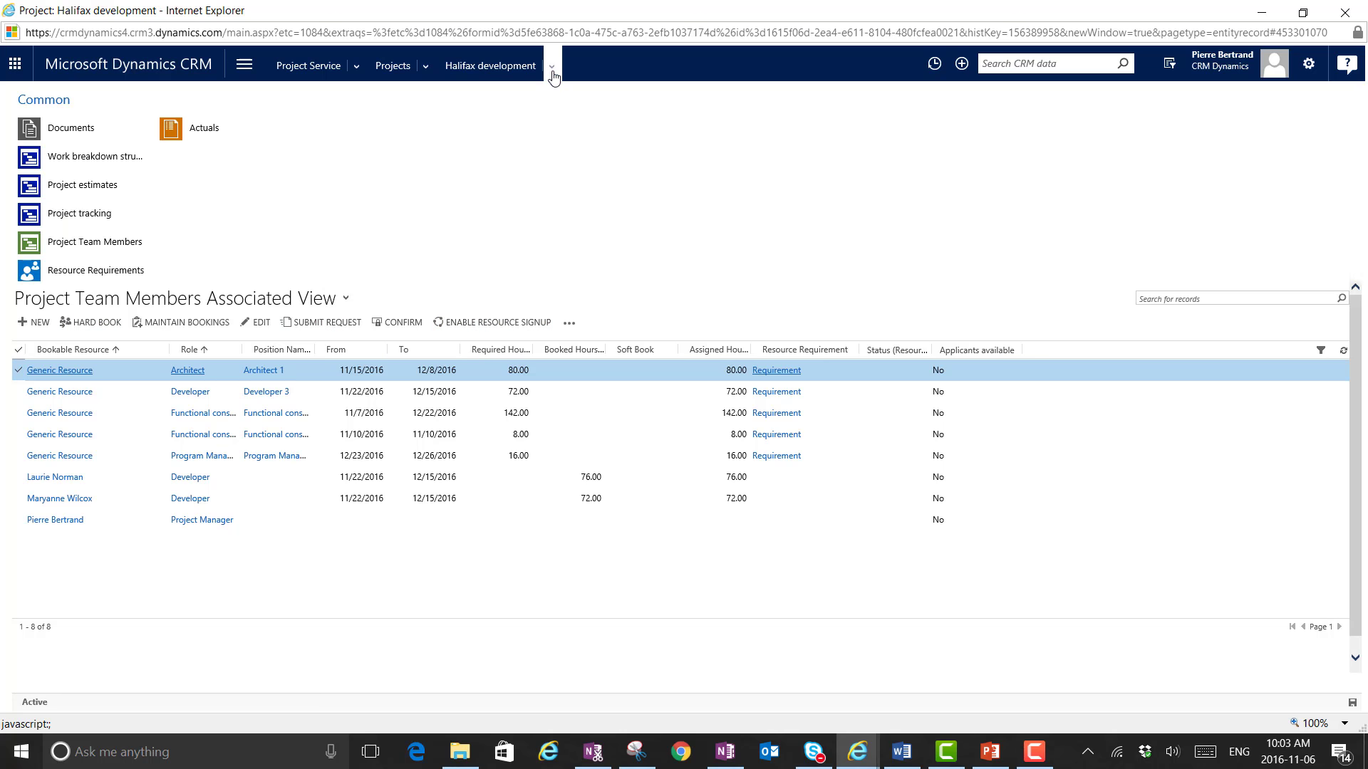
click(1030, 557)
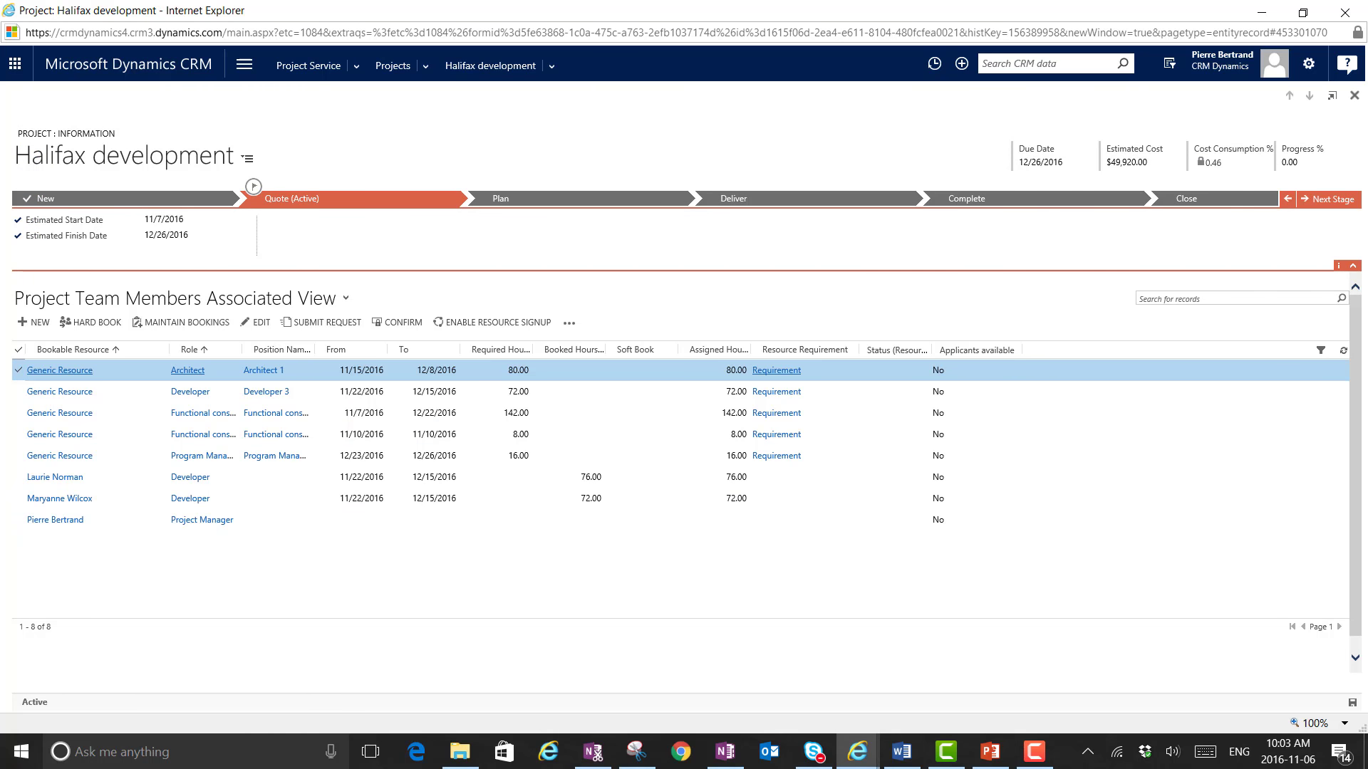
key(F10)
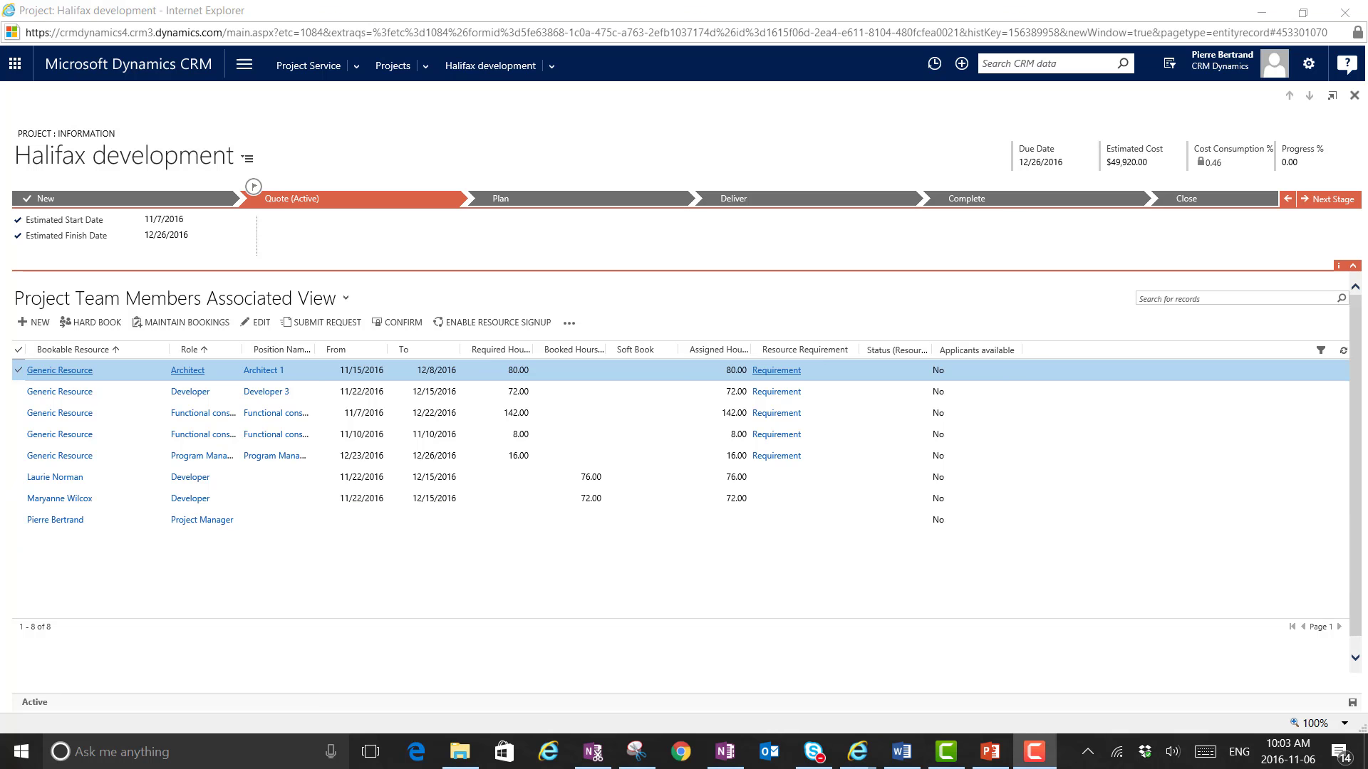
- Go to Project Service dashboards and dismiss the trial welcome panel to view Practice Management charts
click(359, 71)
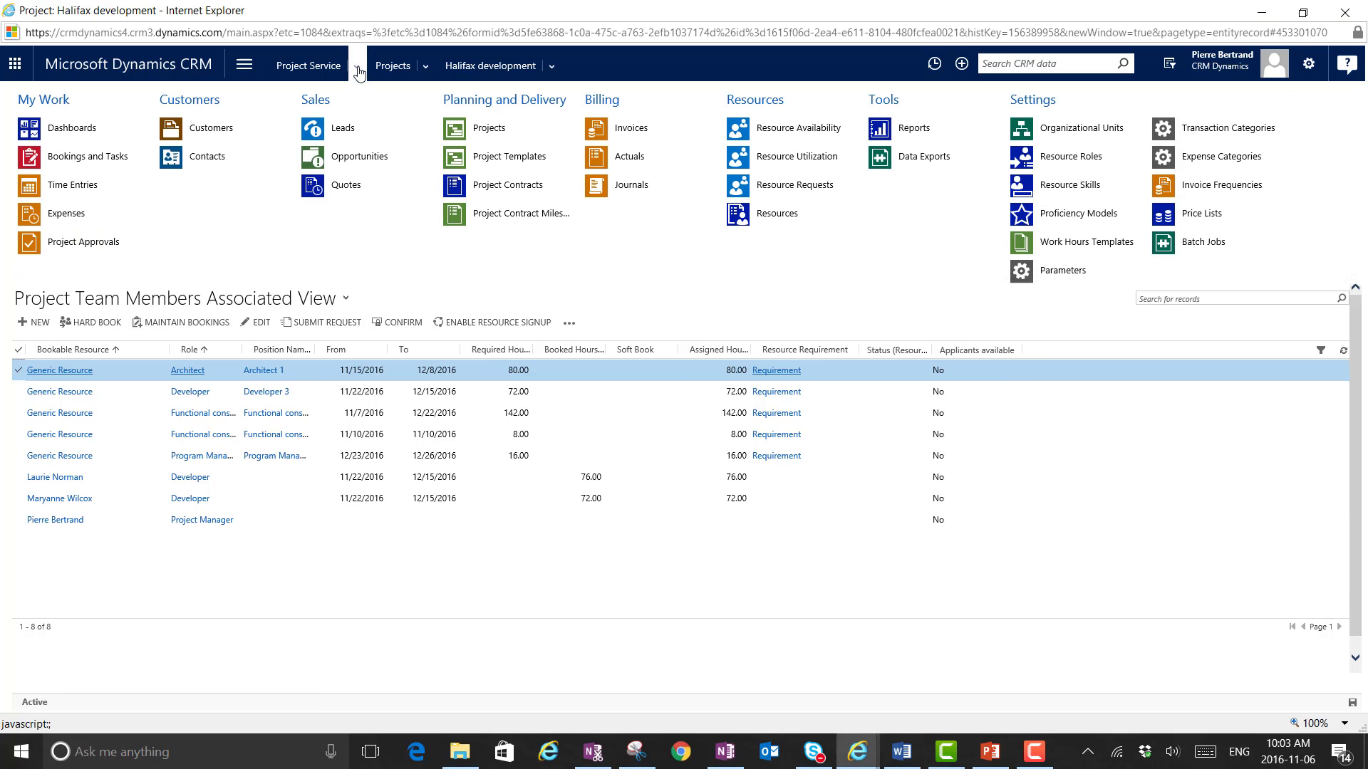
click(44, 130)
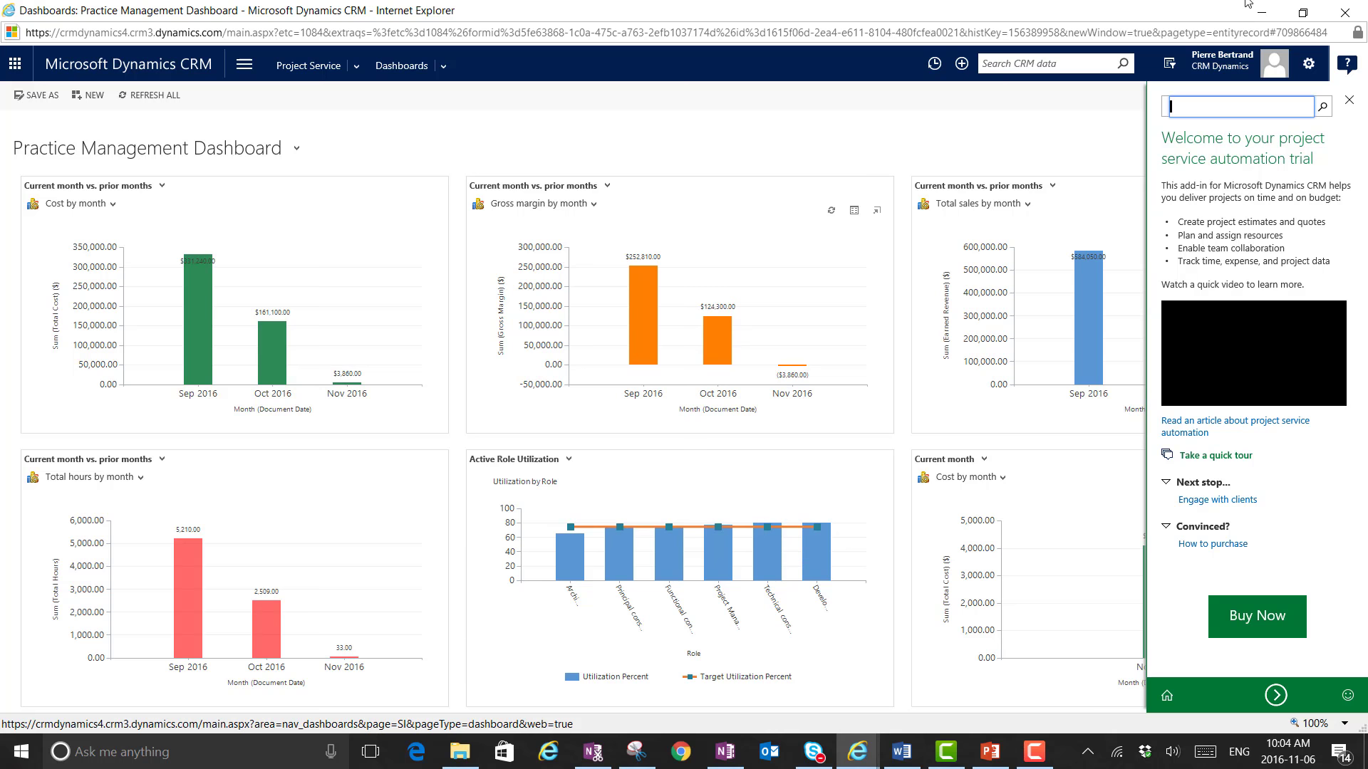
click(1077, 123)
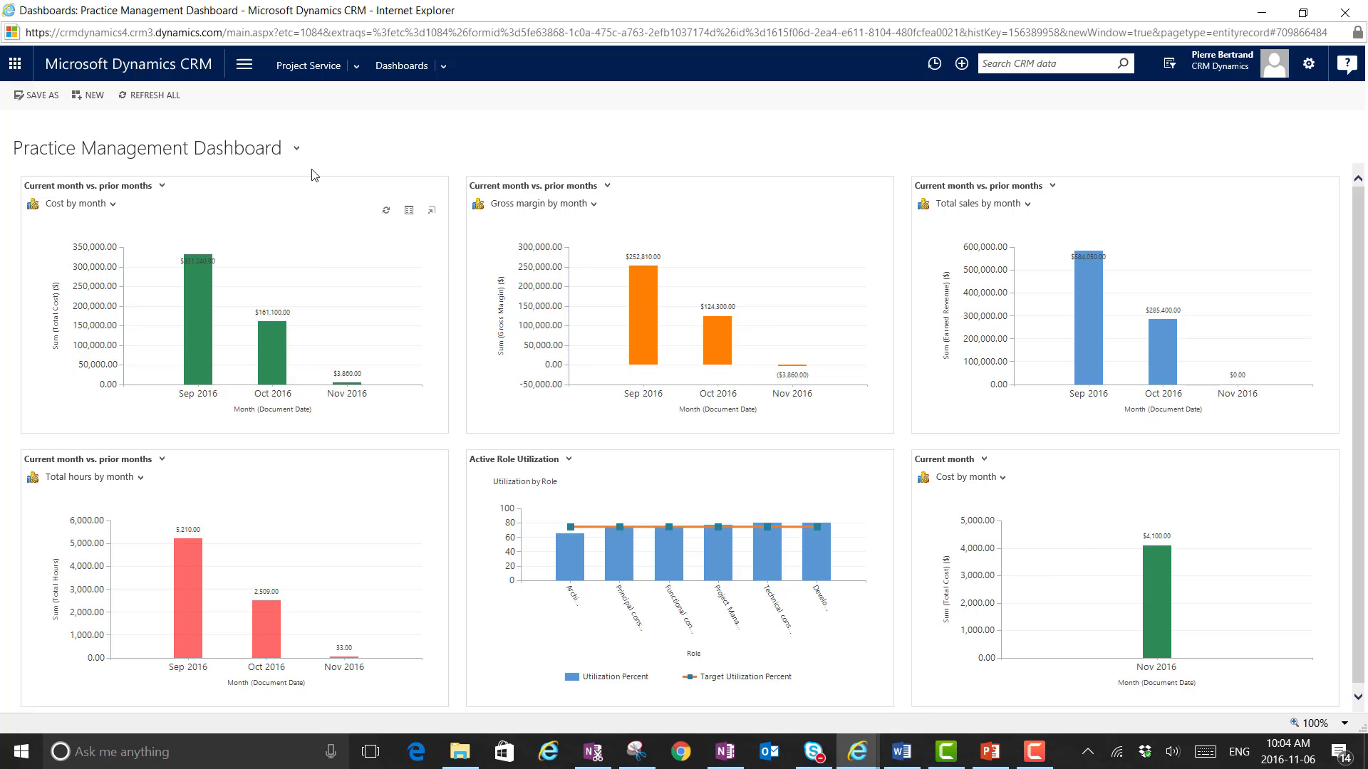
- Switch to the Resource Manager Dashboard and scroll through its requests, role utilization and demand charts
click(298, 150)
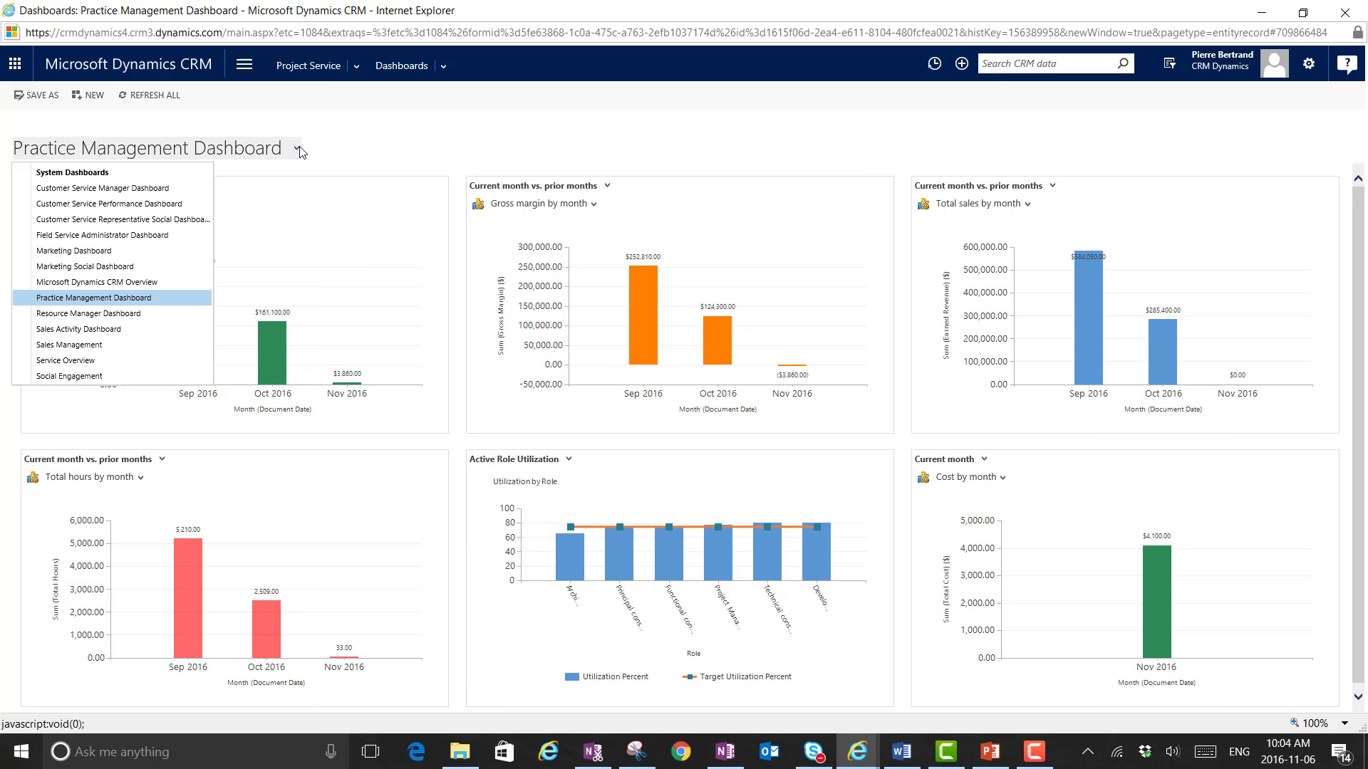
click(107, 314)
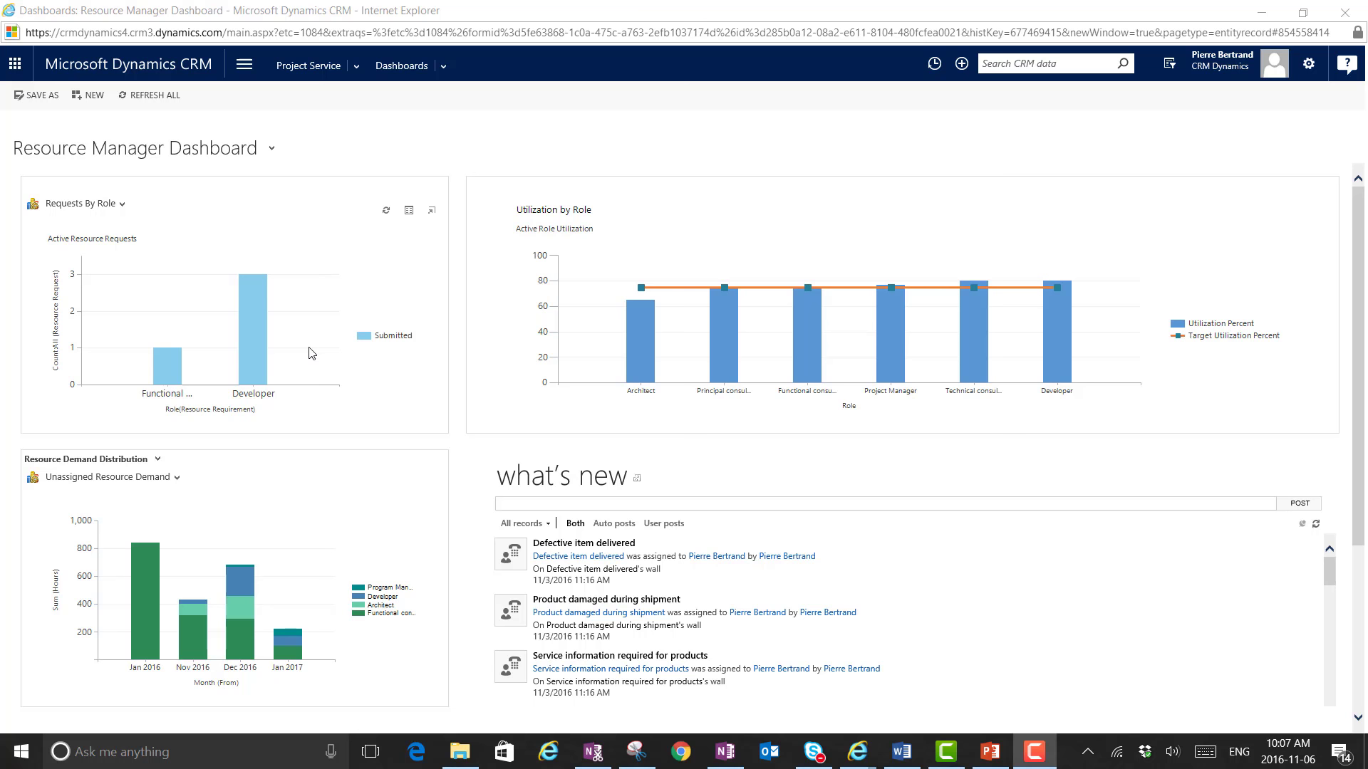
scroll(784, 427, down, 1)
scroll(1000, 487, down, 1)
scroll(1001, 486, up, 2)
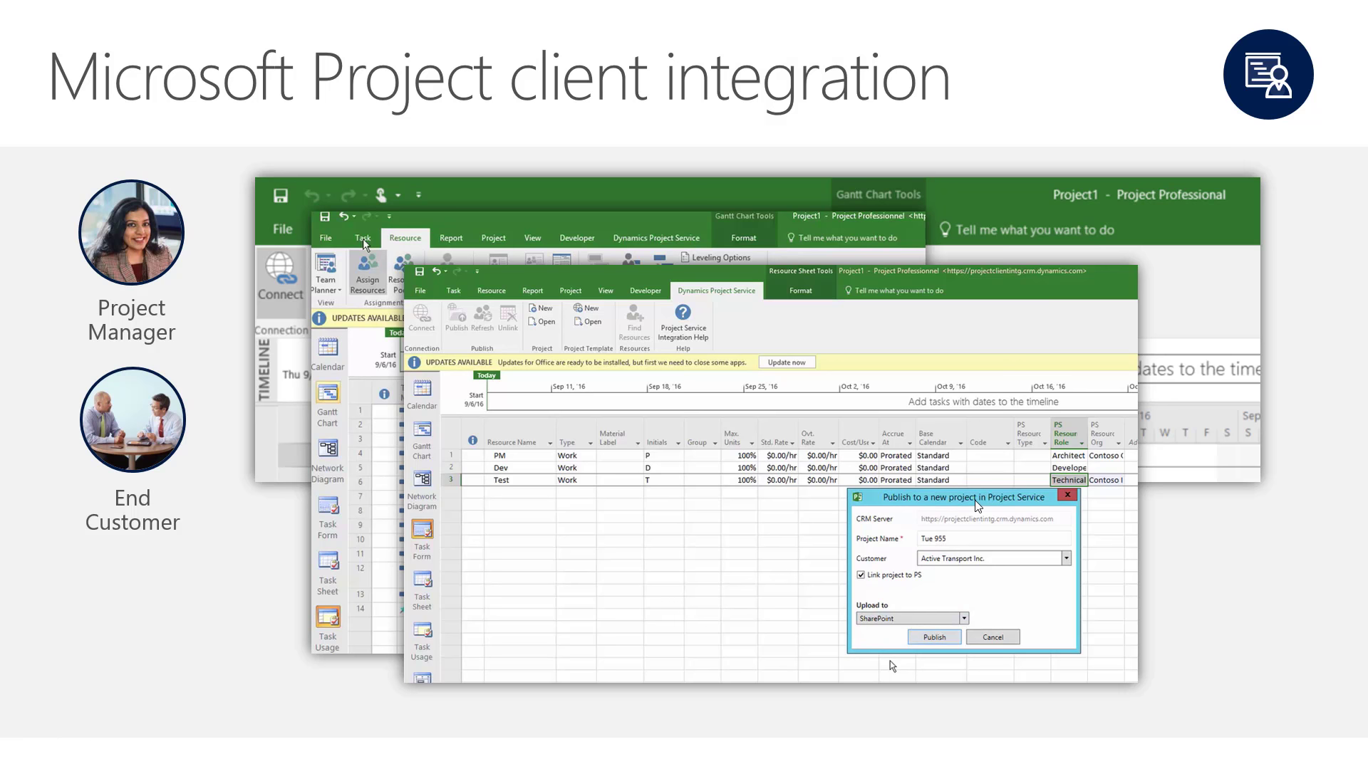
- Build in the Book Resources screenshot with the Find Project Service Resources panel
click(726, 387)
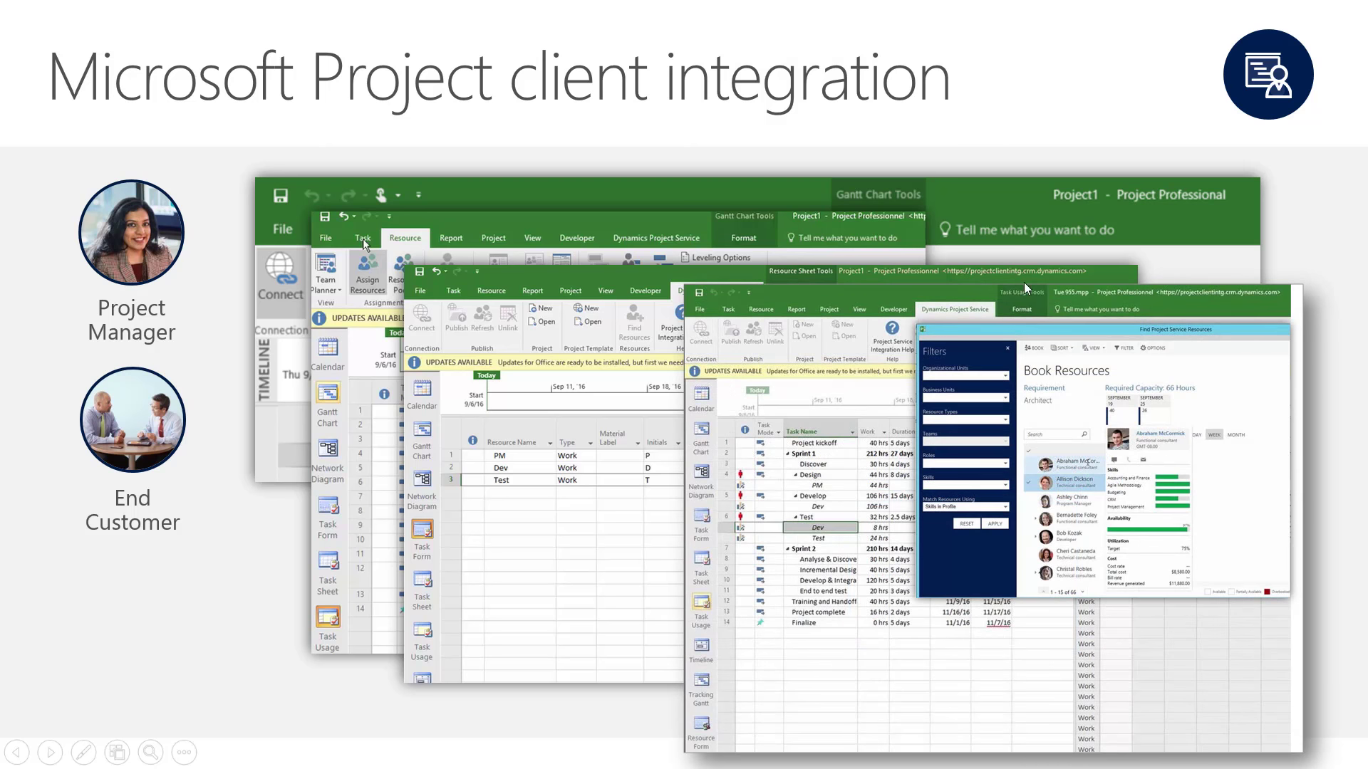
- Advance to the Automated and self-selection resourcing slide and reveal the phone's matching-work listing
click(1172, 421)
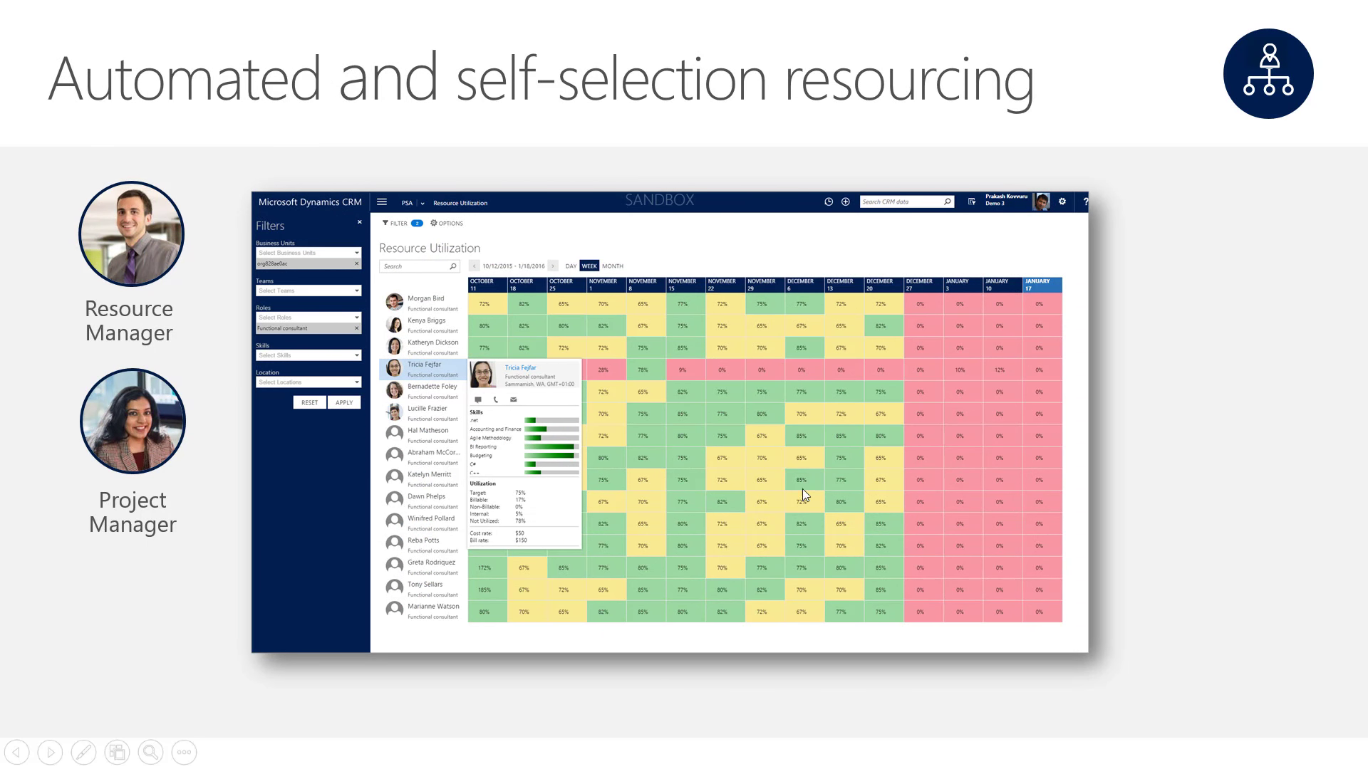
click(754, 434)
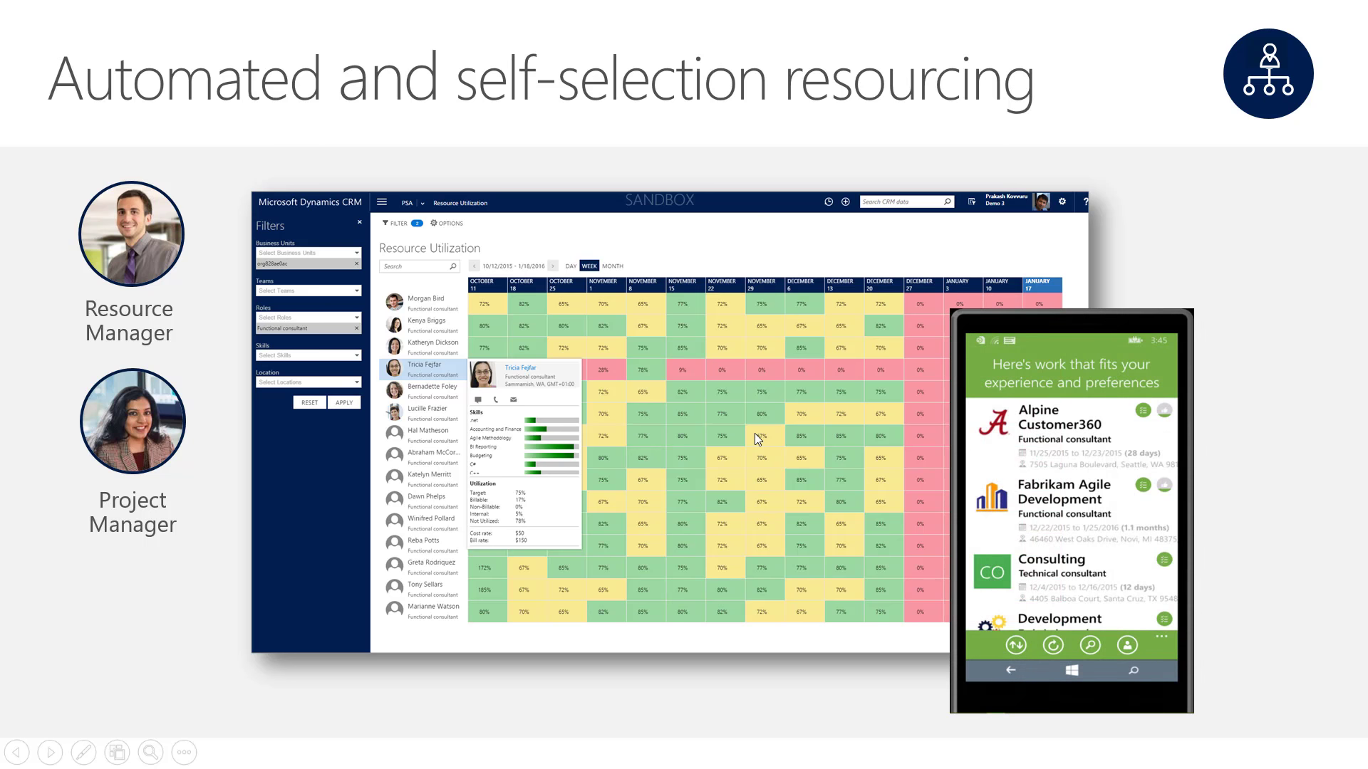